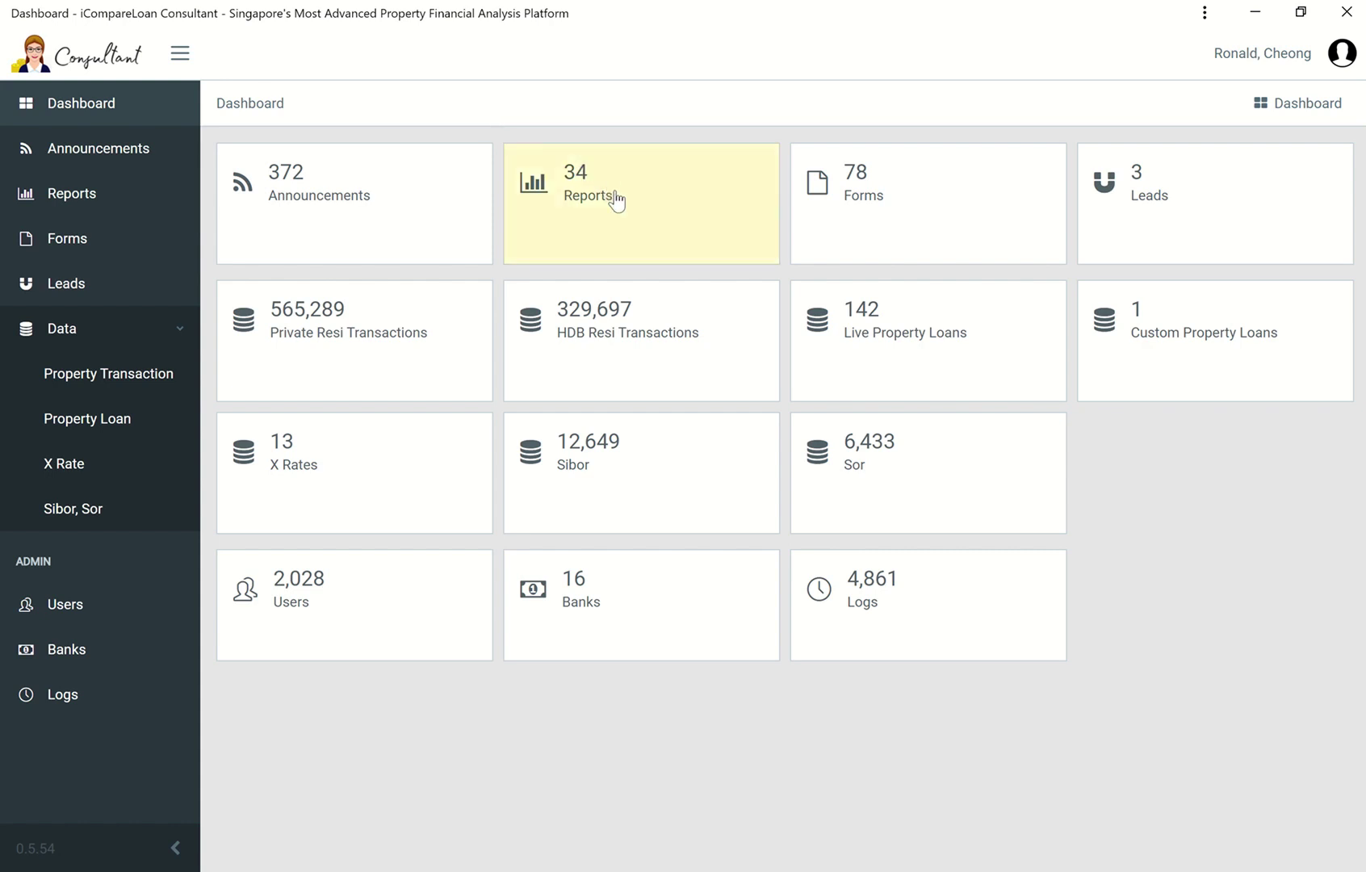
Step: Open the saved reports and start a new Property Buyer Report
click(650, 236)
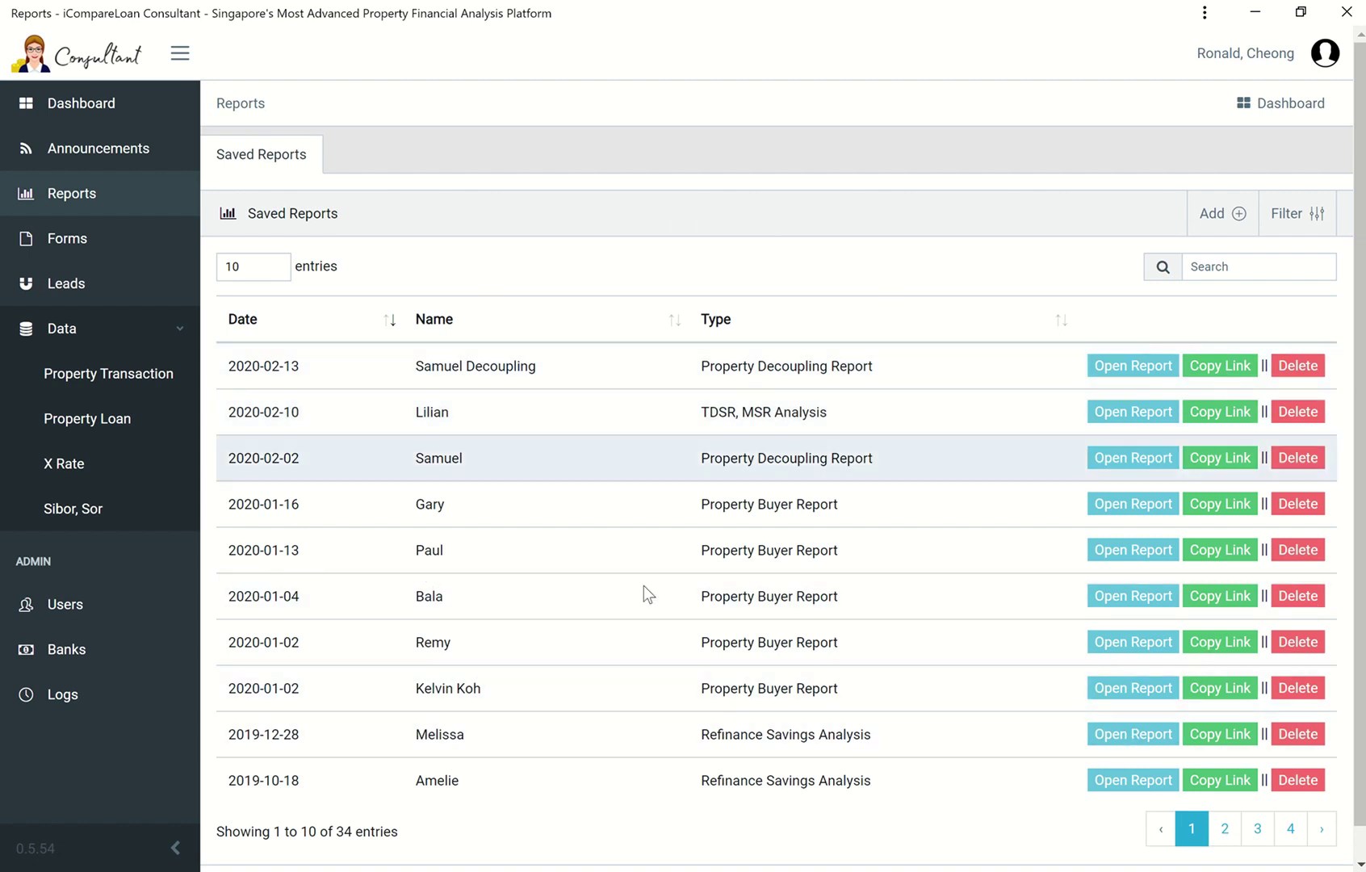
scroll(814, 582, down, 1)
scroll(813, 582, up, 1)
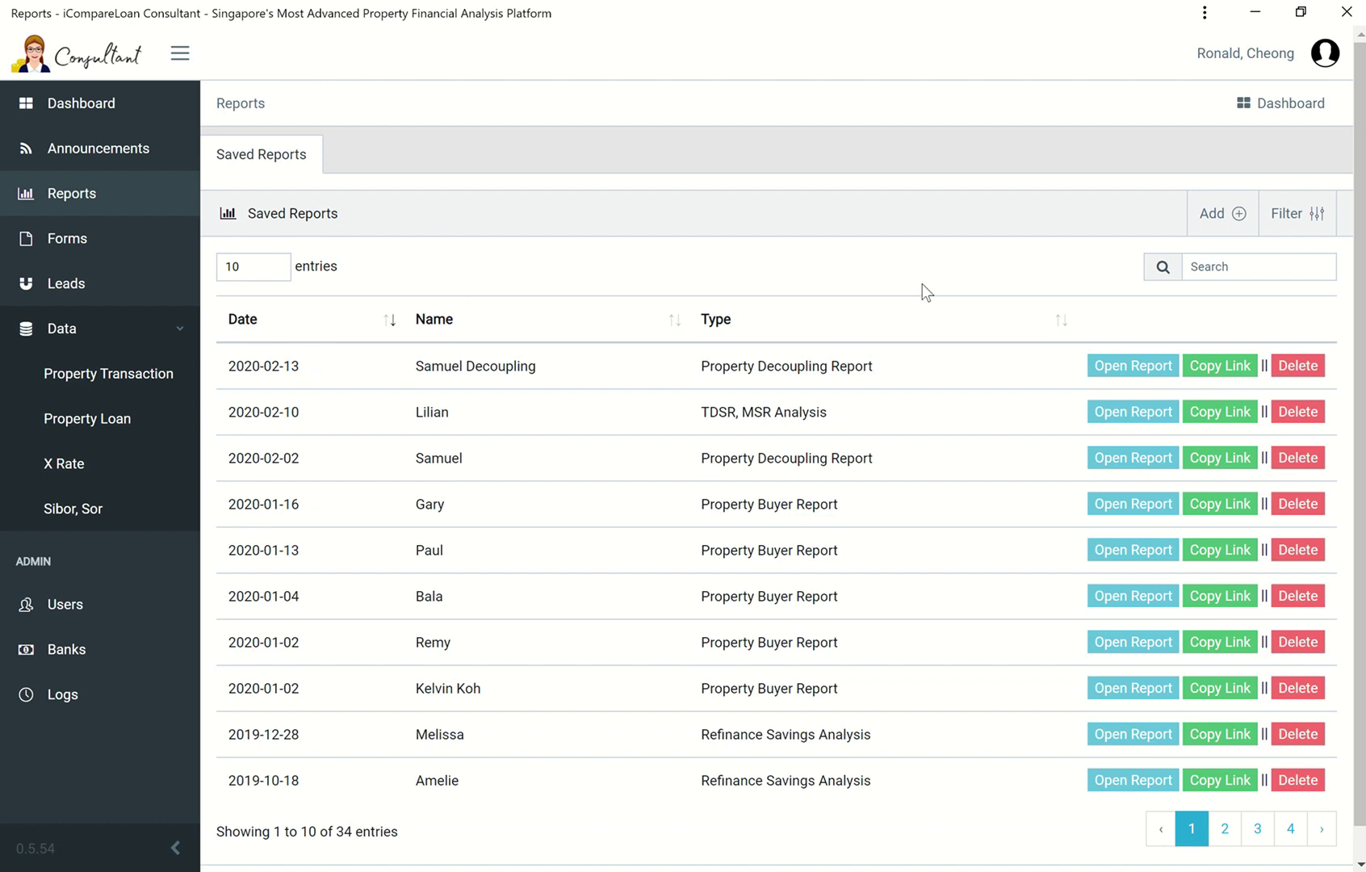
click(1220, 230)
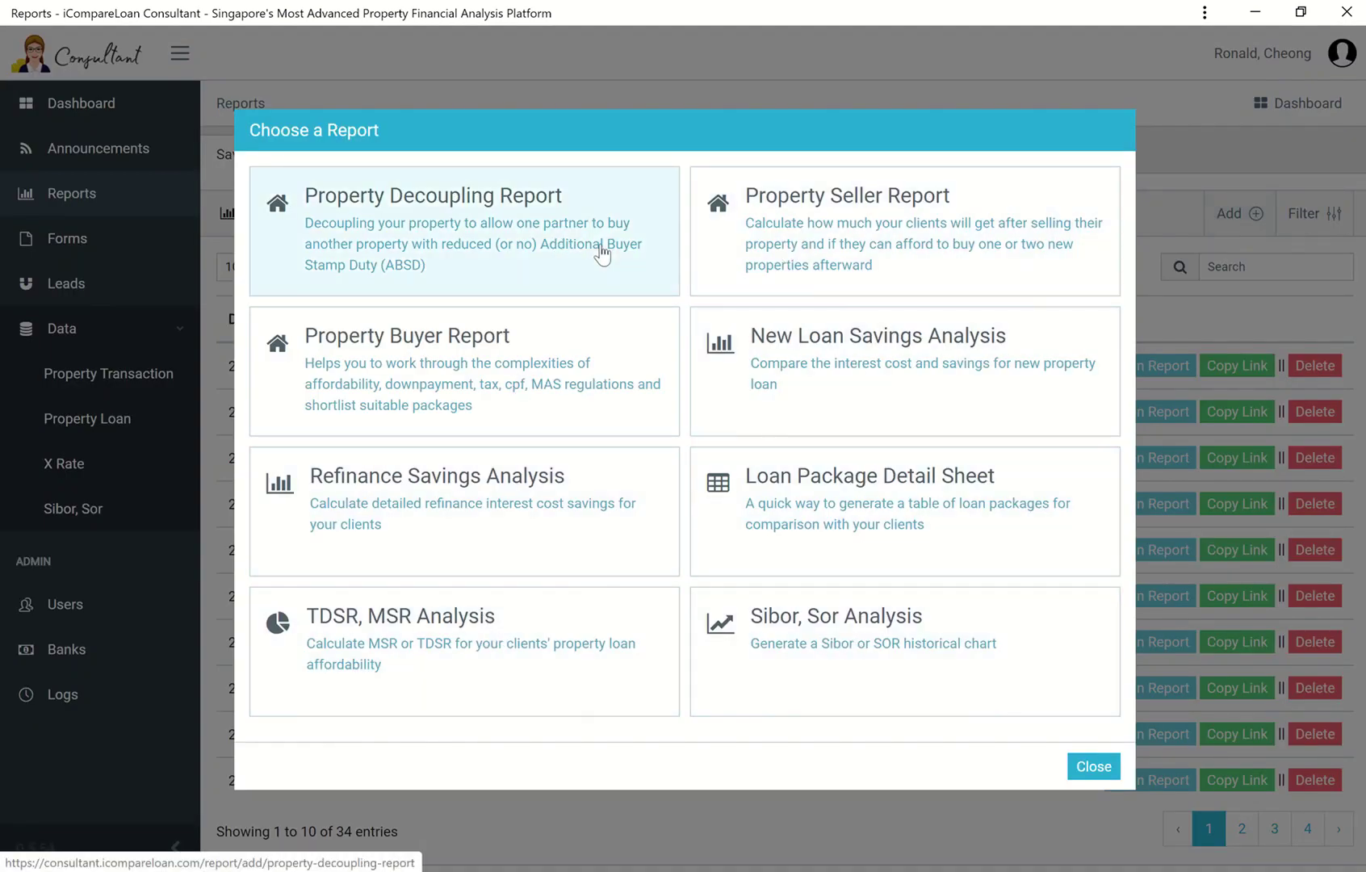
click(453, 396)
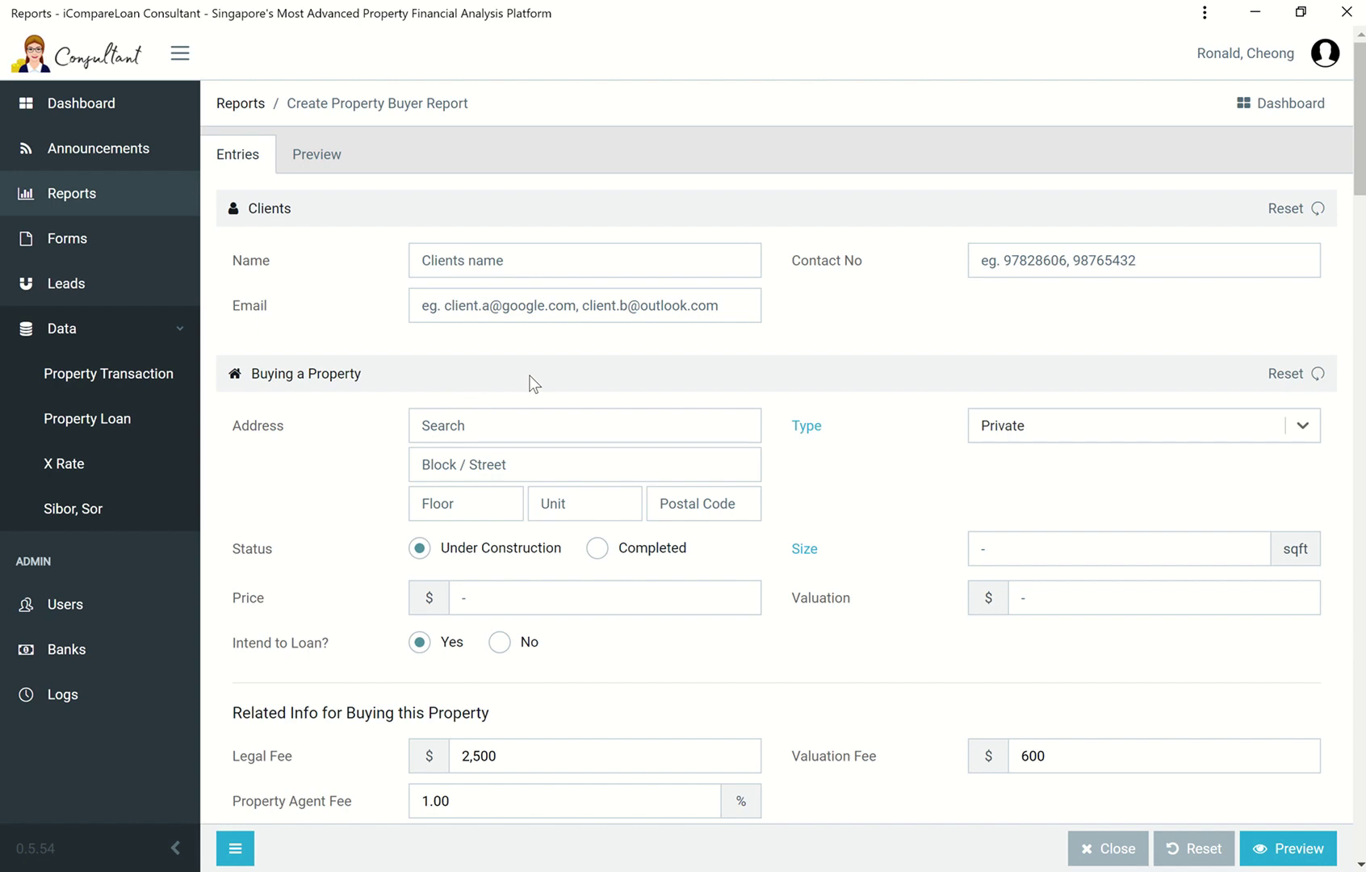
Step: Enter Husband as the name of Mortgagor 1 and Wife as the name of Mortgagor 2
scroll(679, 484, down, 4)
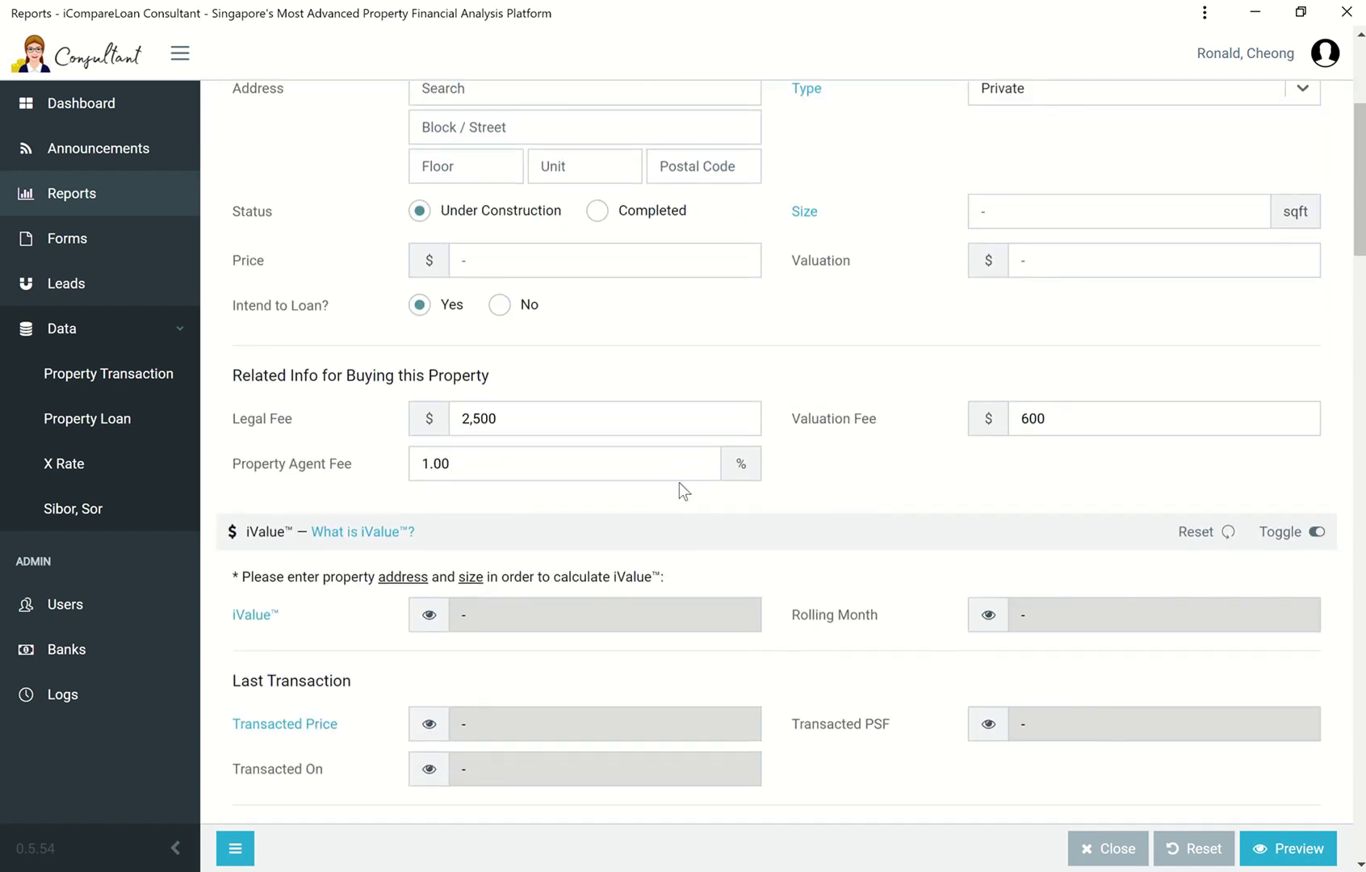
scroll(679, 489, down, 15)
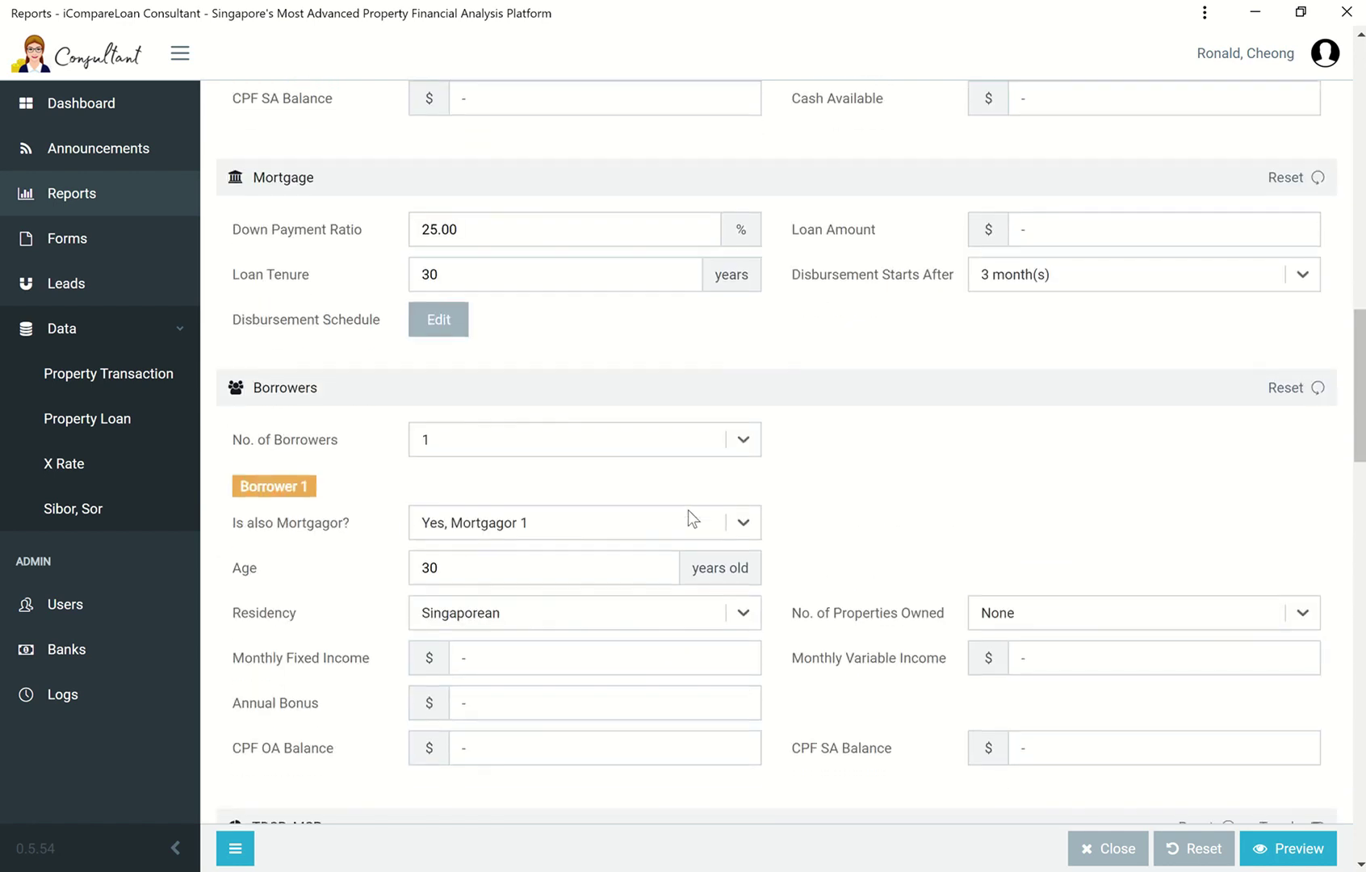
scroll(689, 509, down, 4)
drag(1361, 481, 1361, 150)
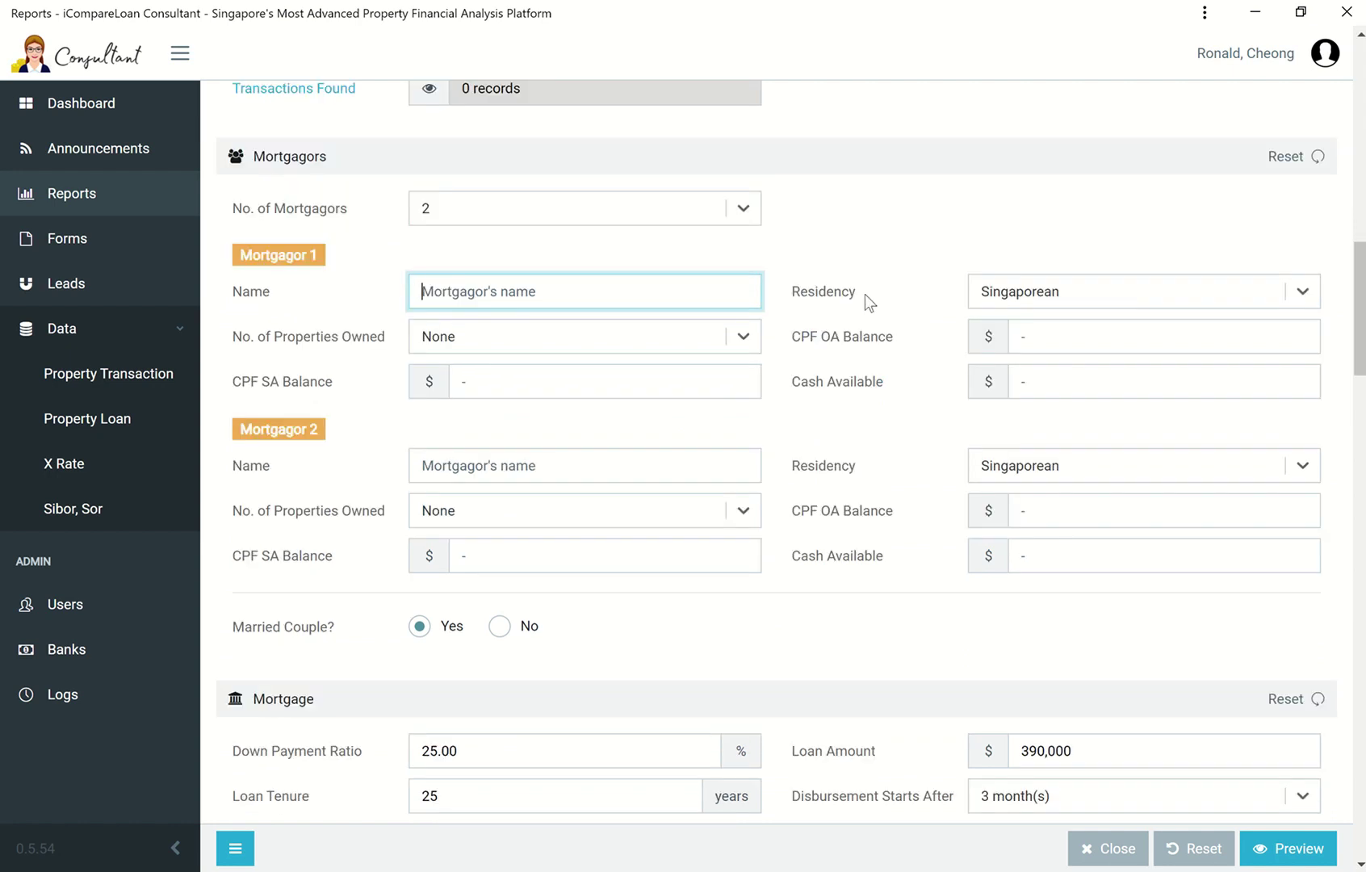
text(Husband)
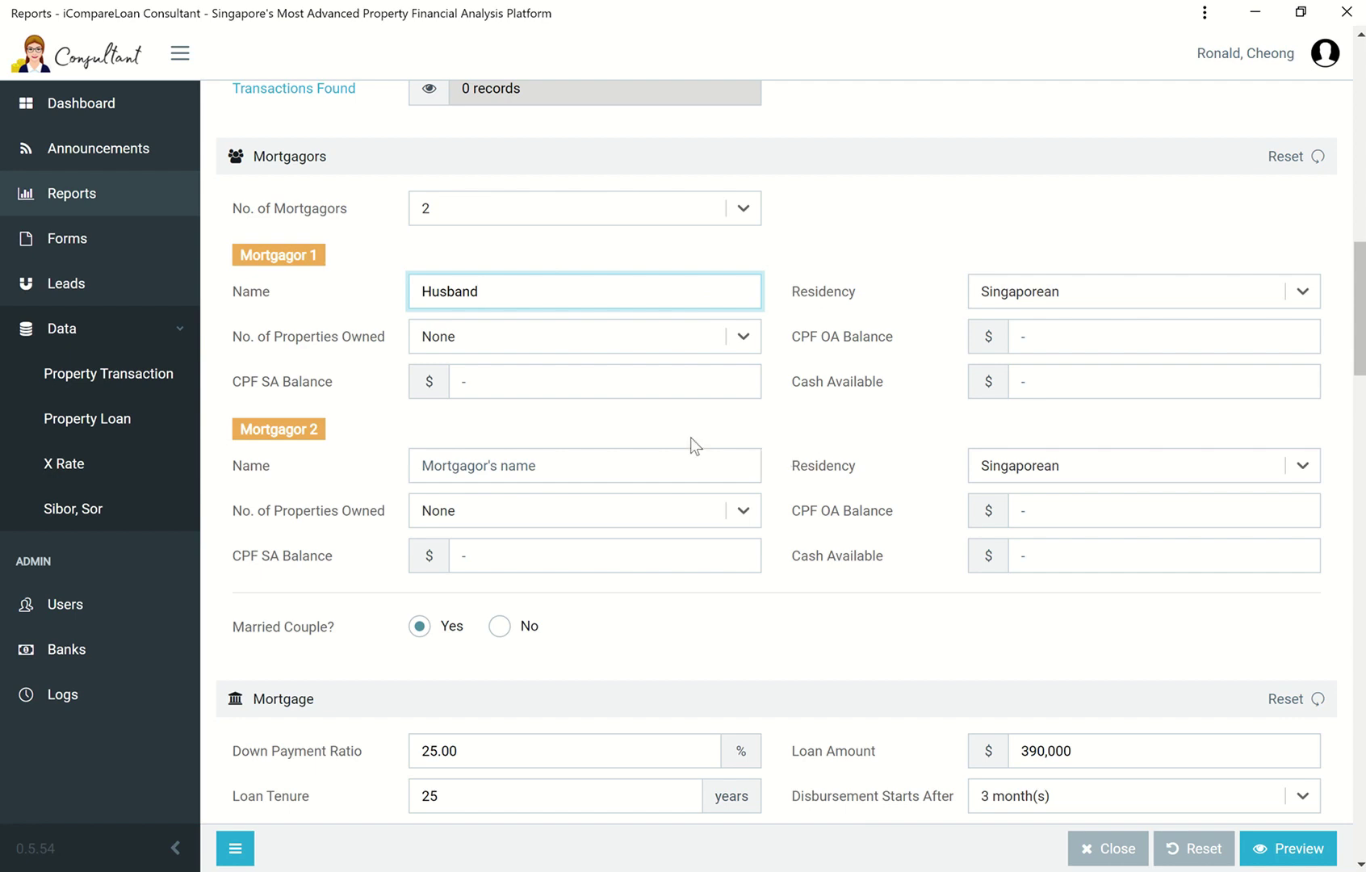
click(670, 465)
text(Wife)
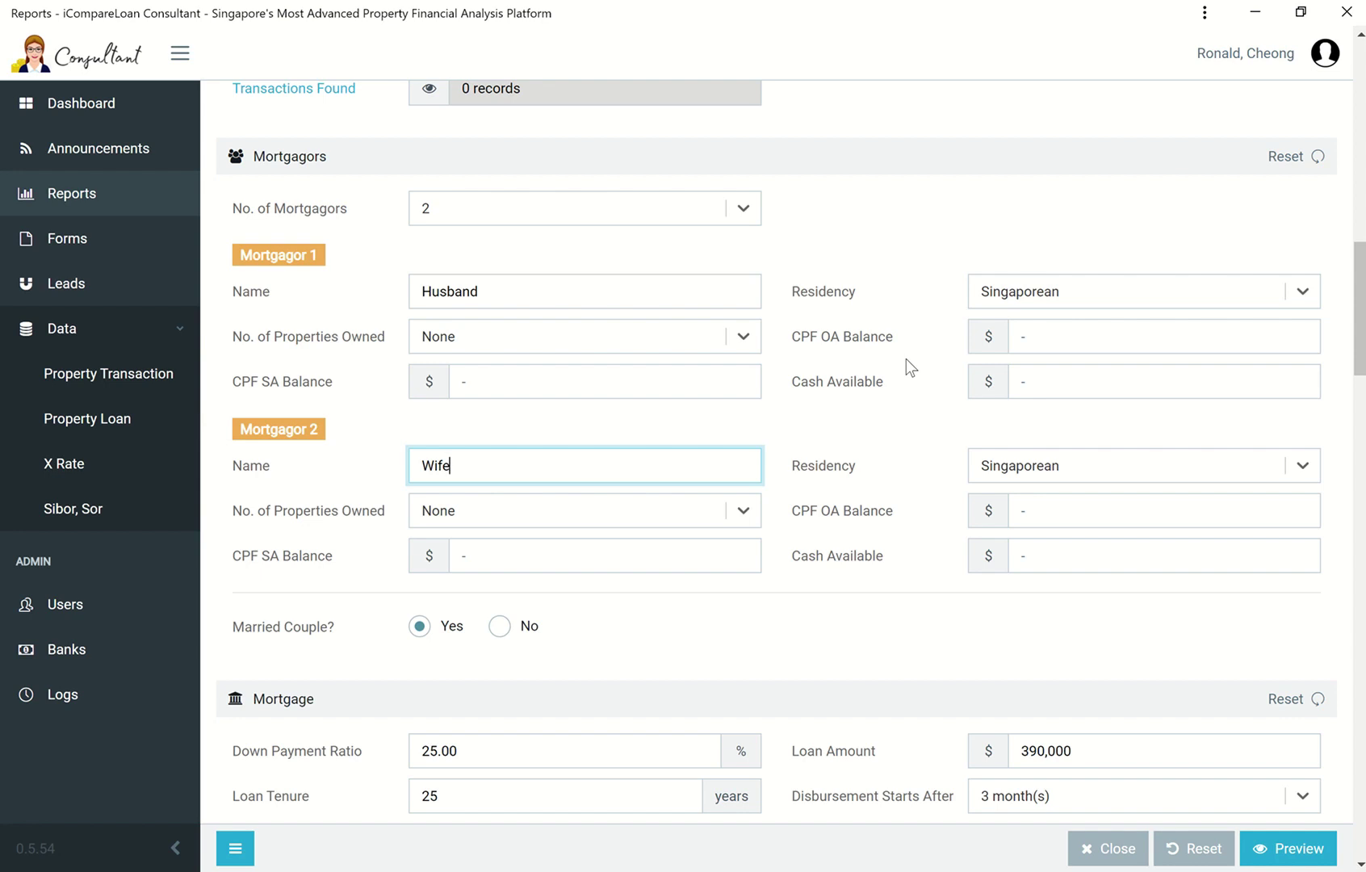
Step: Check the husband's CPF OA amount on the PowerPoint example slide and set Mortgagor 1's CPF OA balance to $105,000
click(1046, 341)
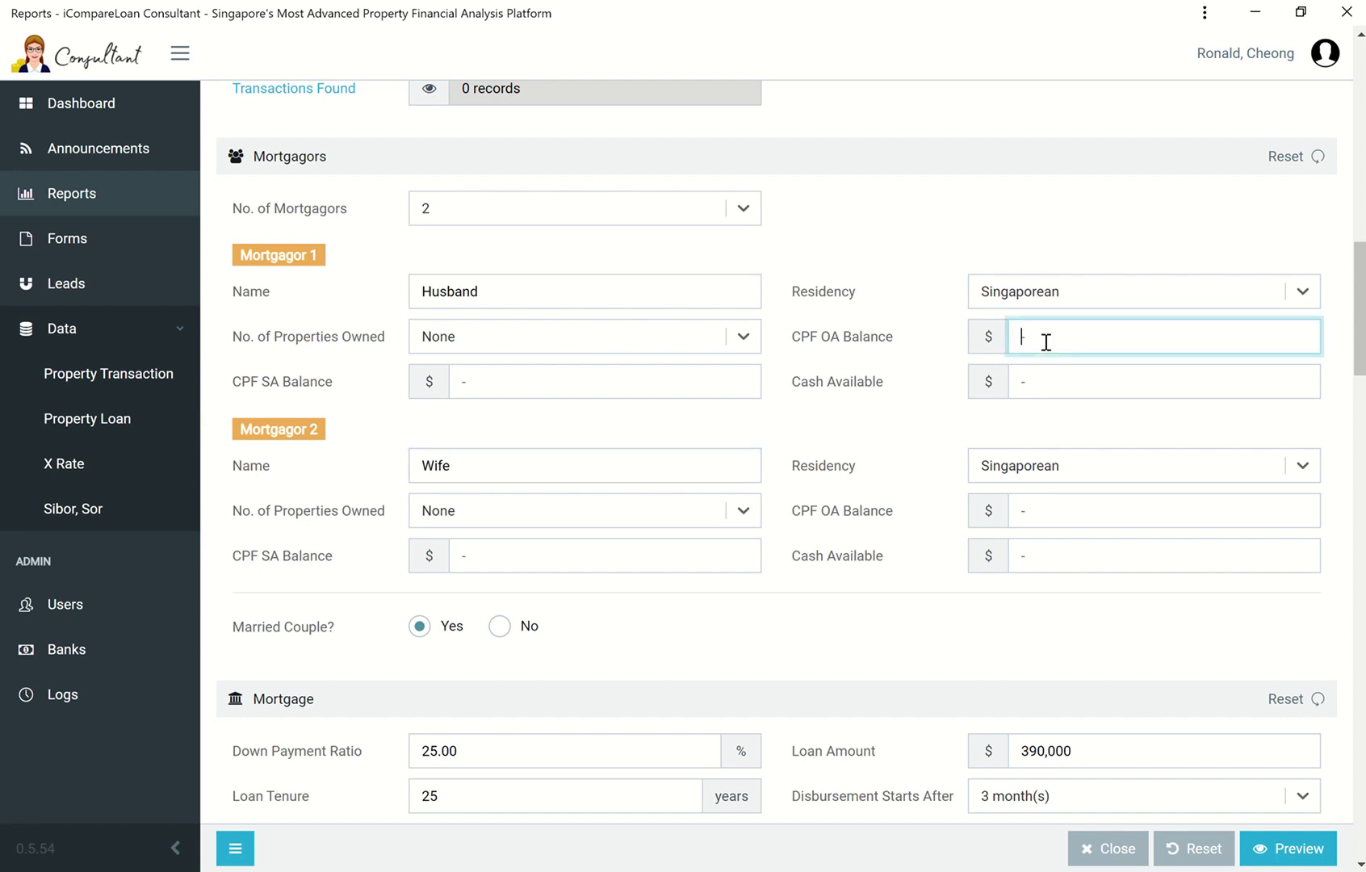
key(alt+Tab)
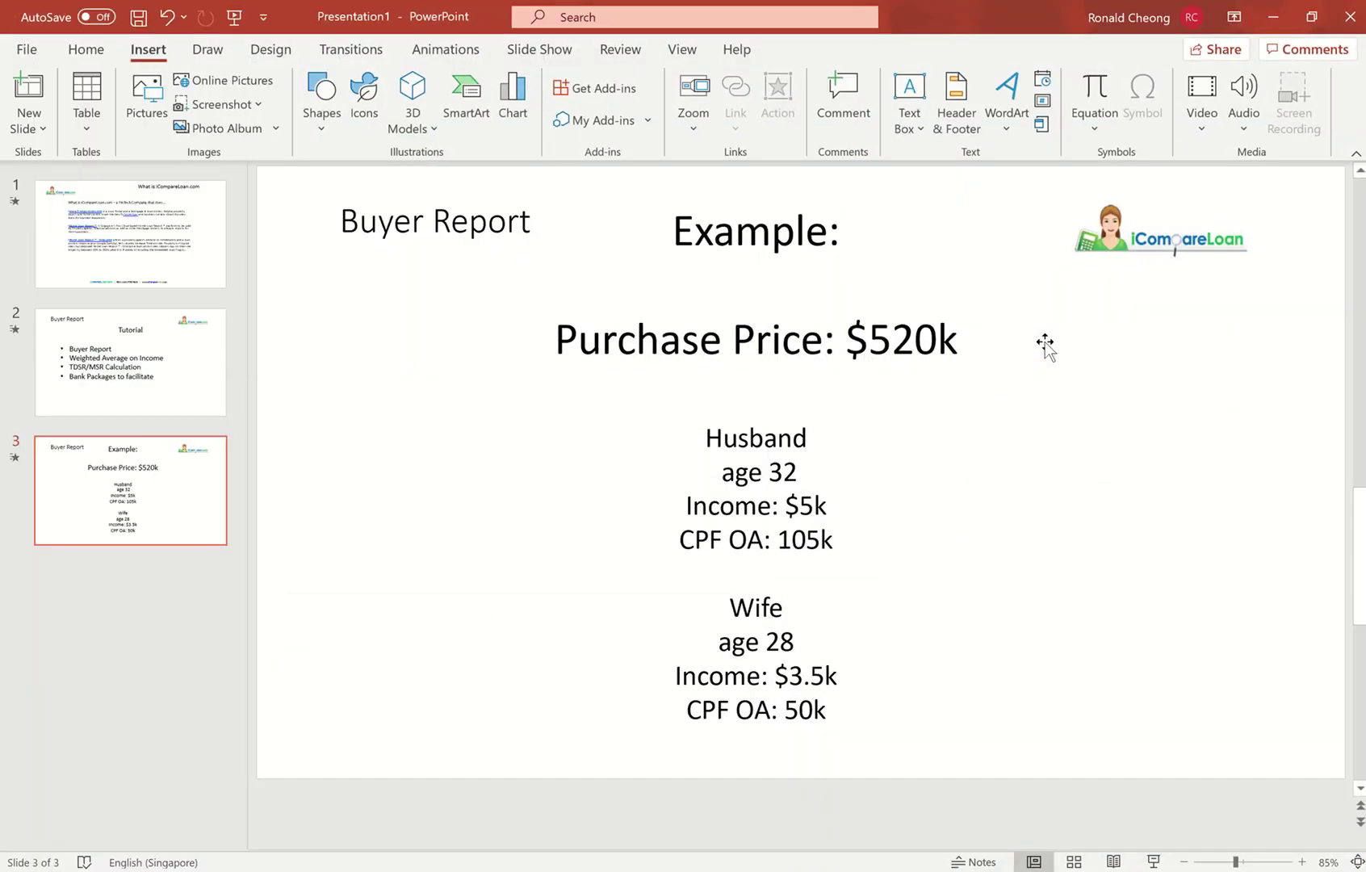
key(alt+Tab)
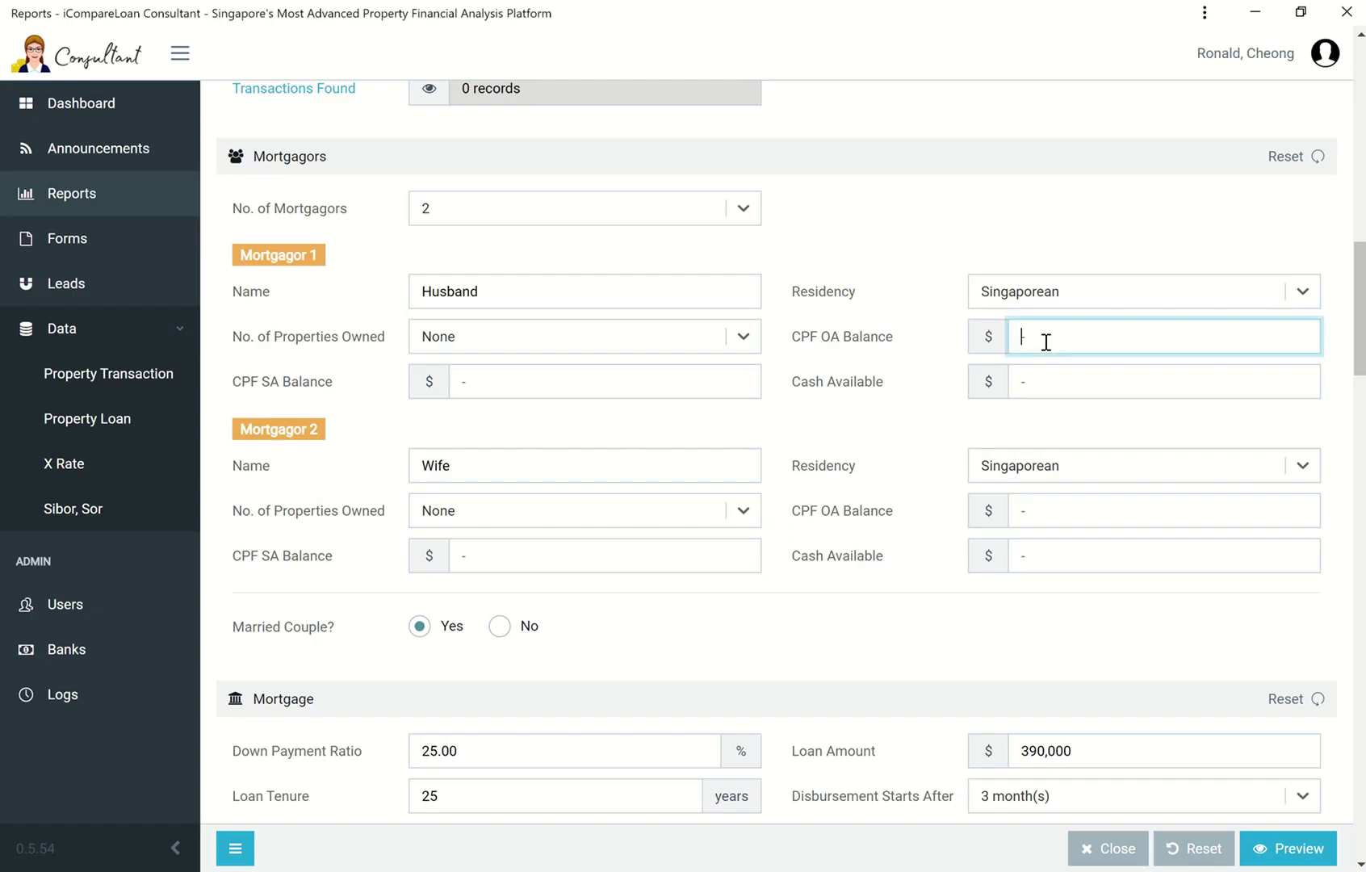
text(105000)
click(898, 337)
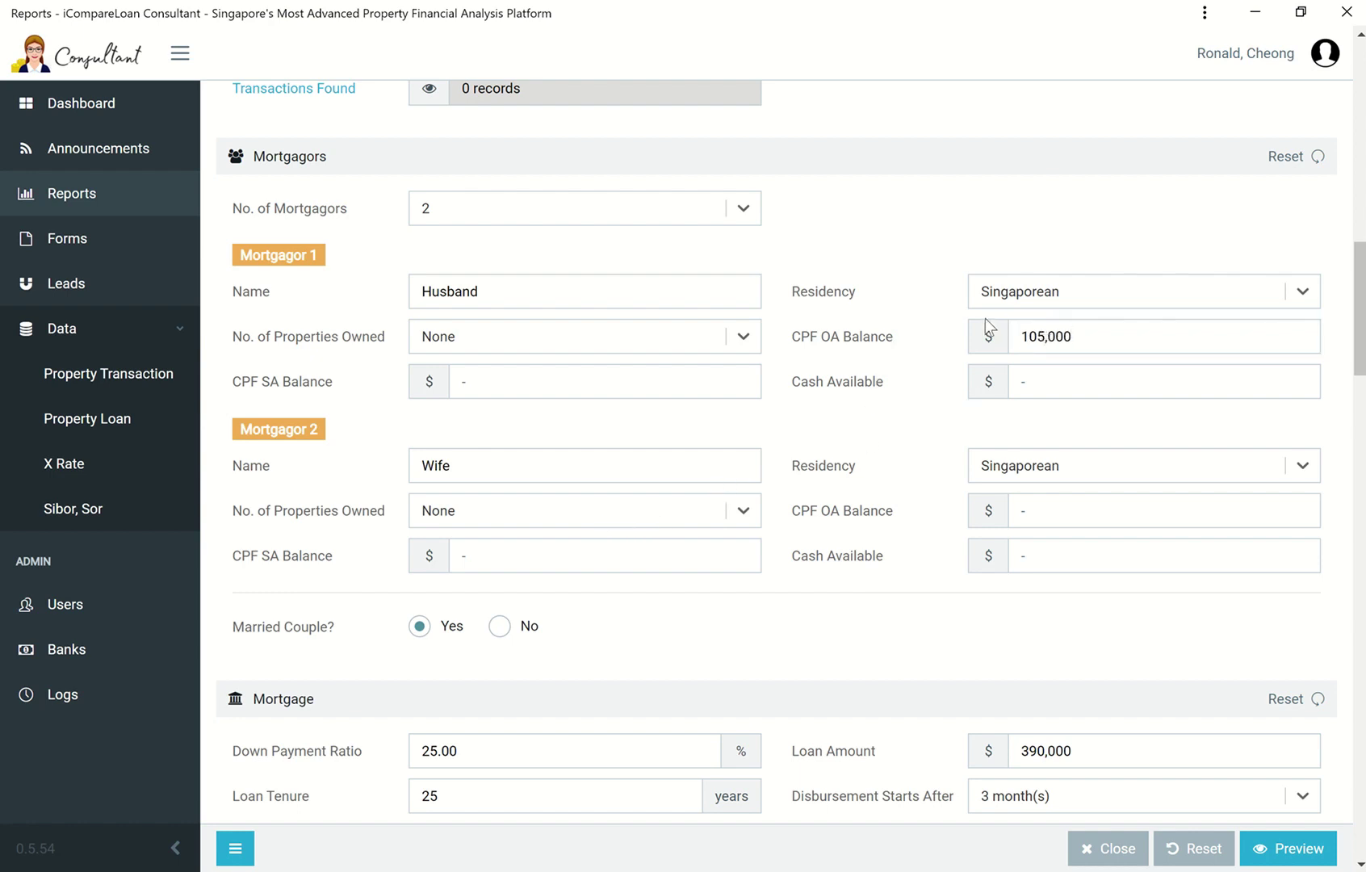
Step: Set Mortgagor 1's residency to Singapore PR
click(1045, 309)
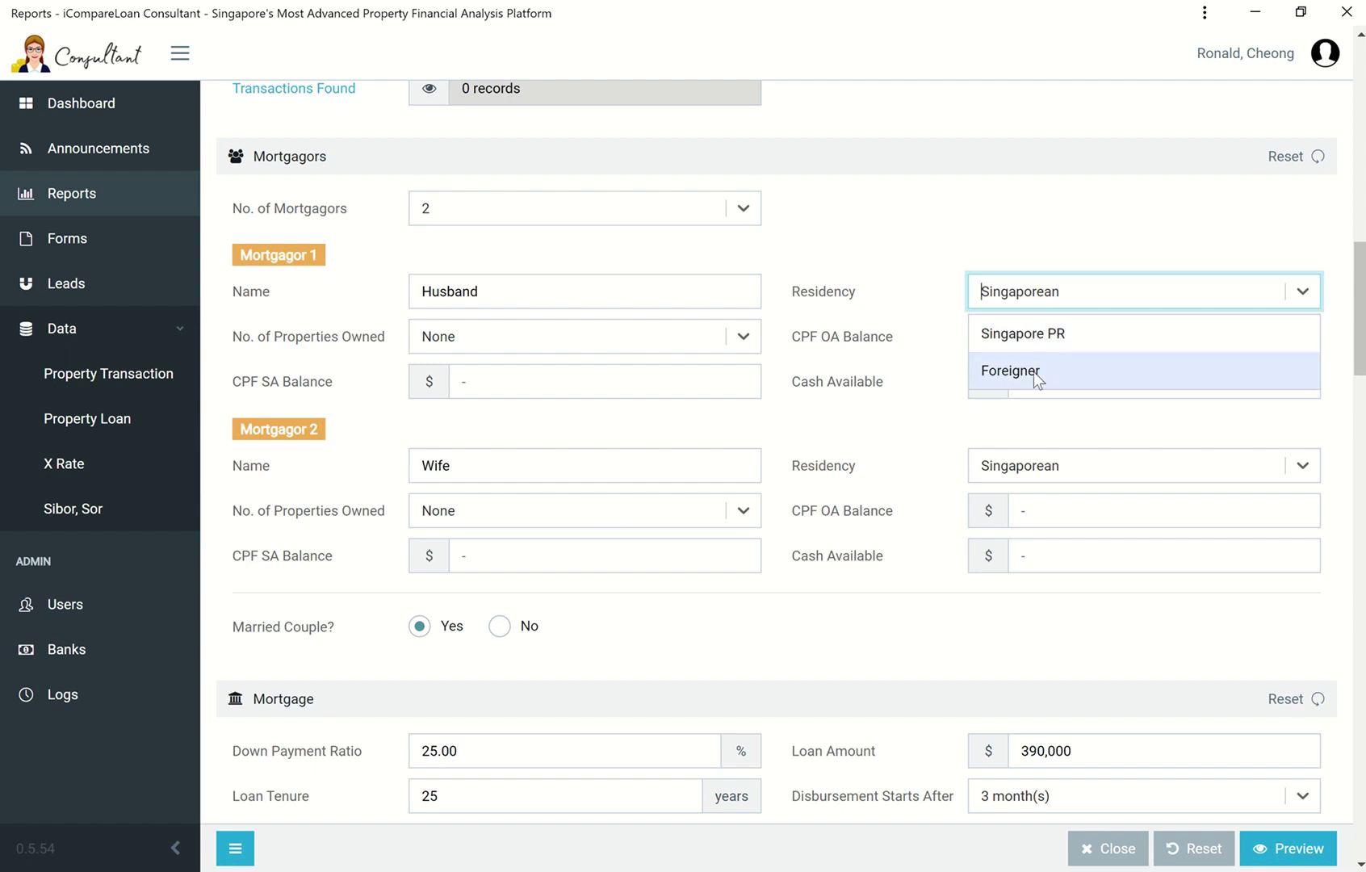
click(1019, 300)
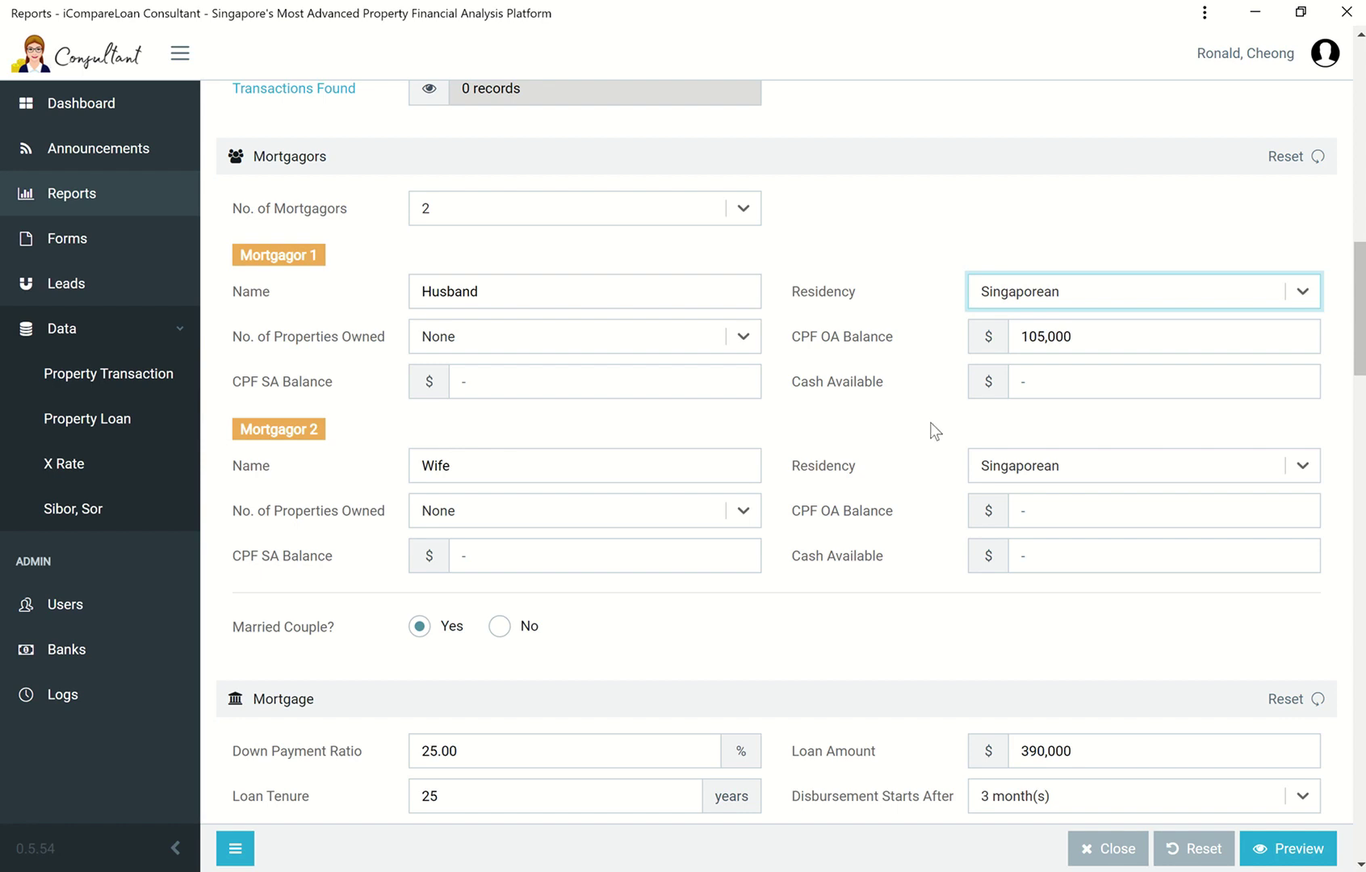
click(1042, 295)
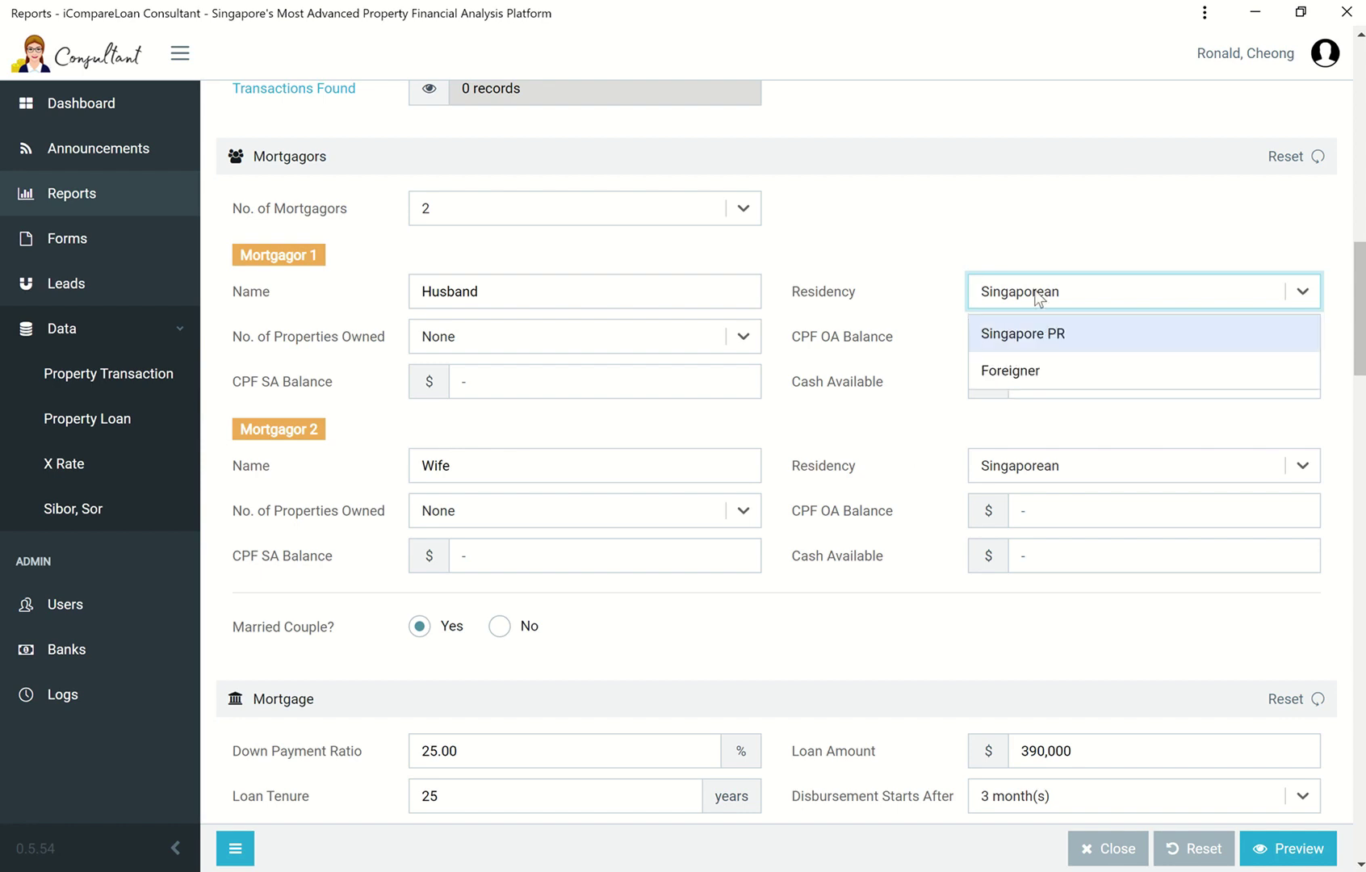
click(1049, 336)
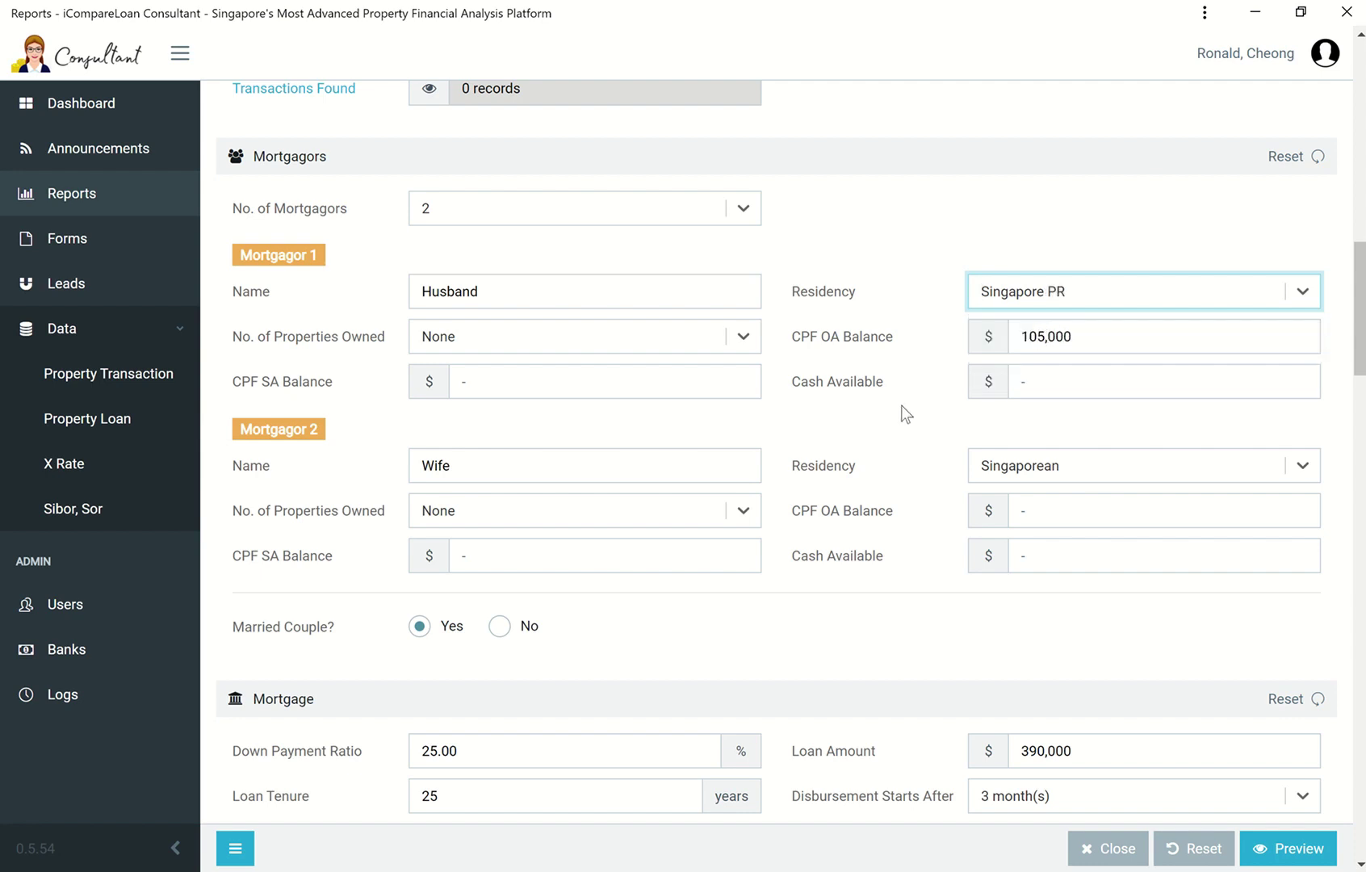
click(870, 455)
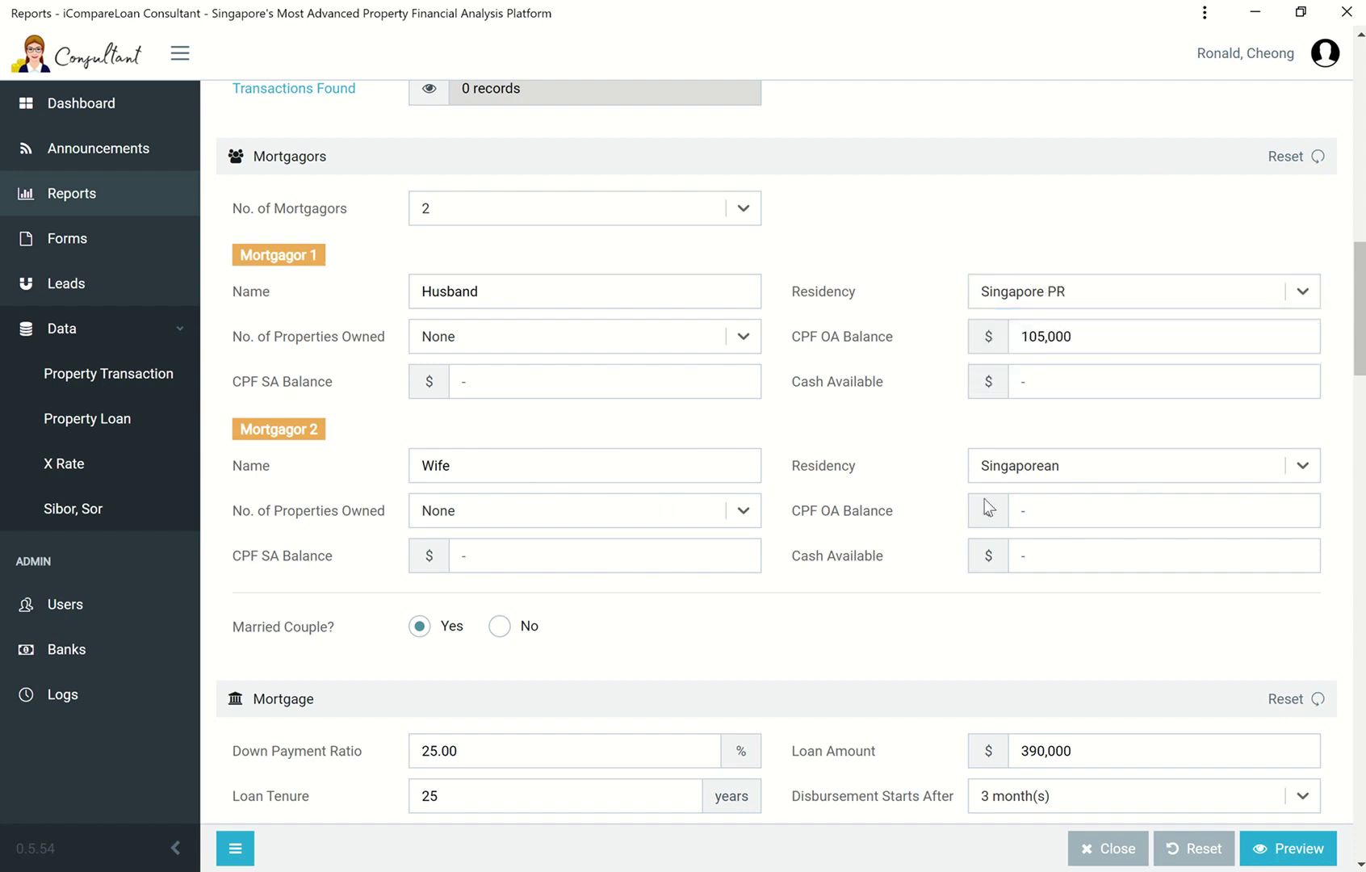
Step: Check the wife's CPF OA amount on the PowerPoint example slide and set Mortgagor 2's CPF OA balance to $50,000
click(1036, 510)
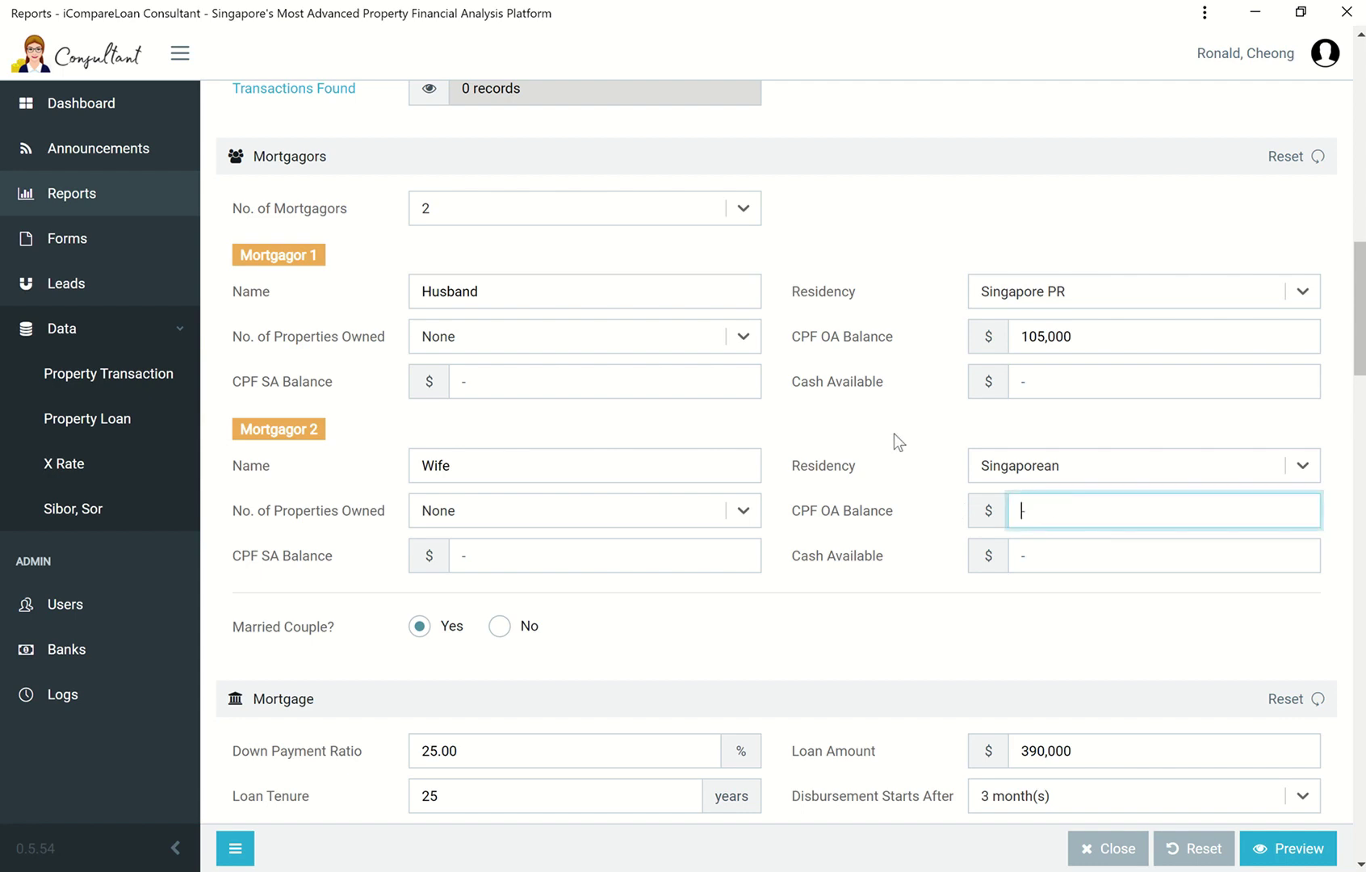
key(alt+Tab)
key(alt+Tab)
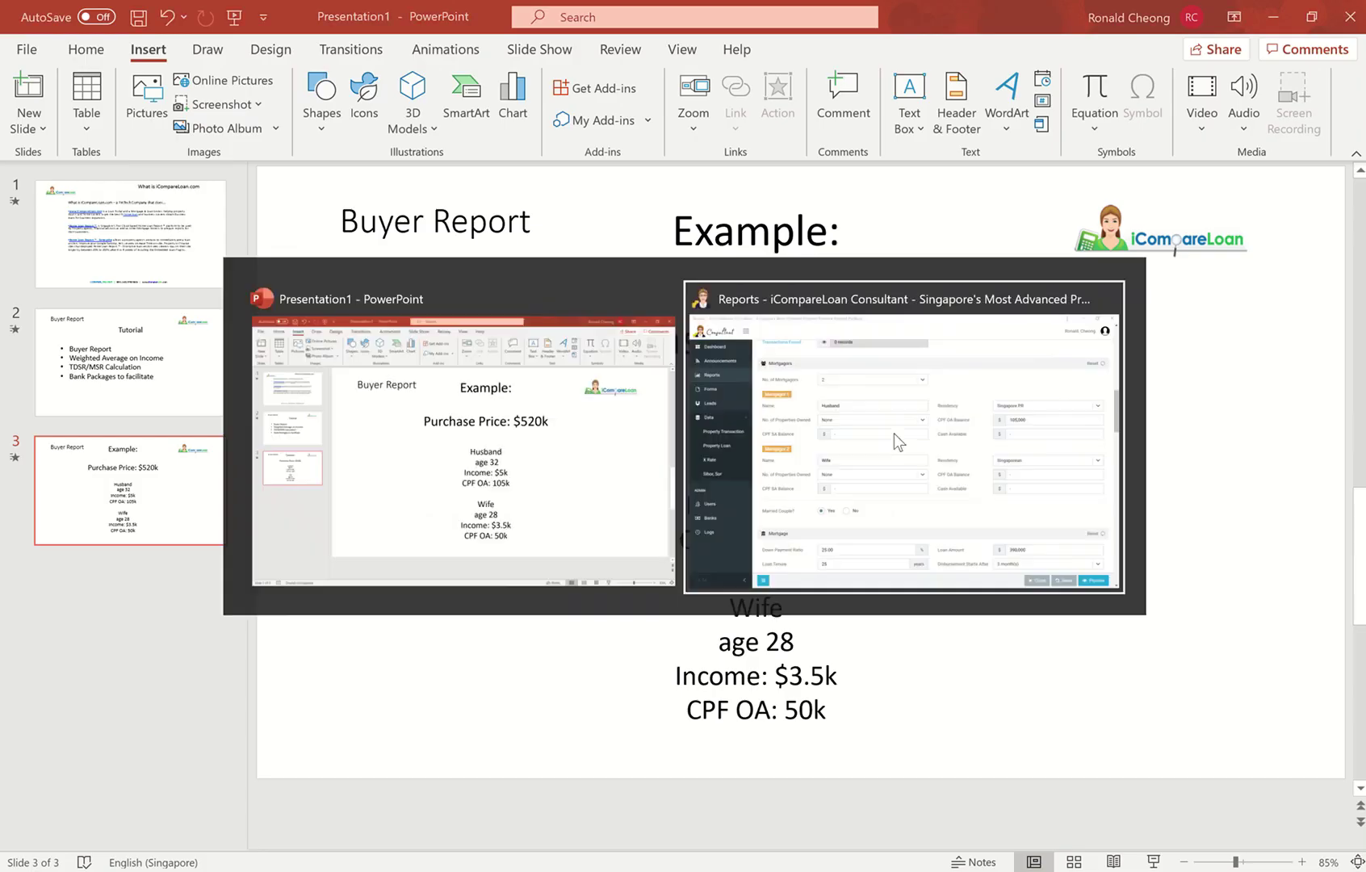
text(500000)
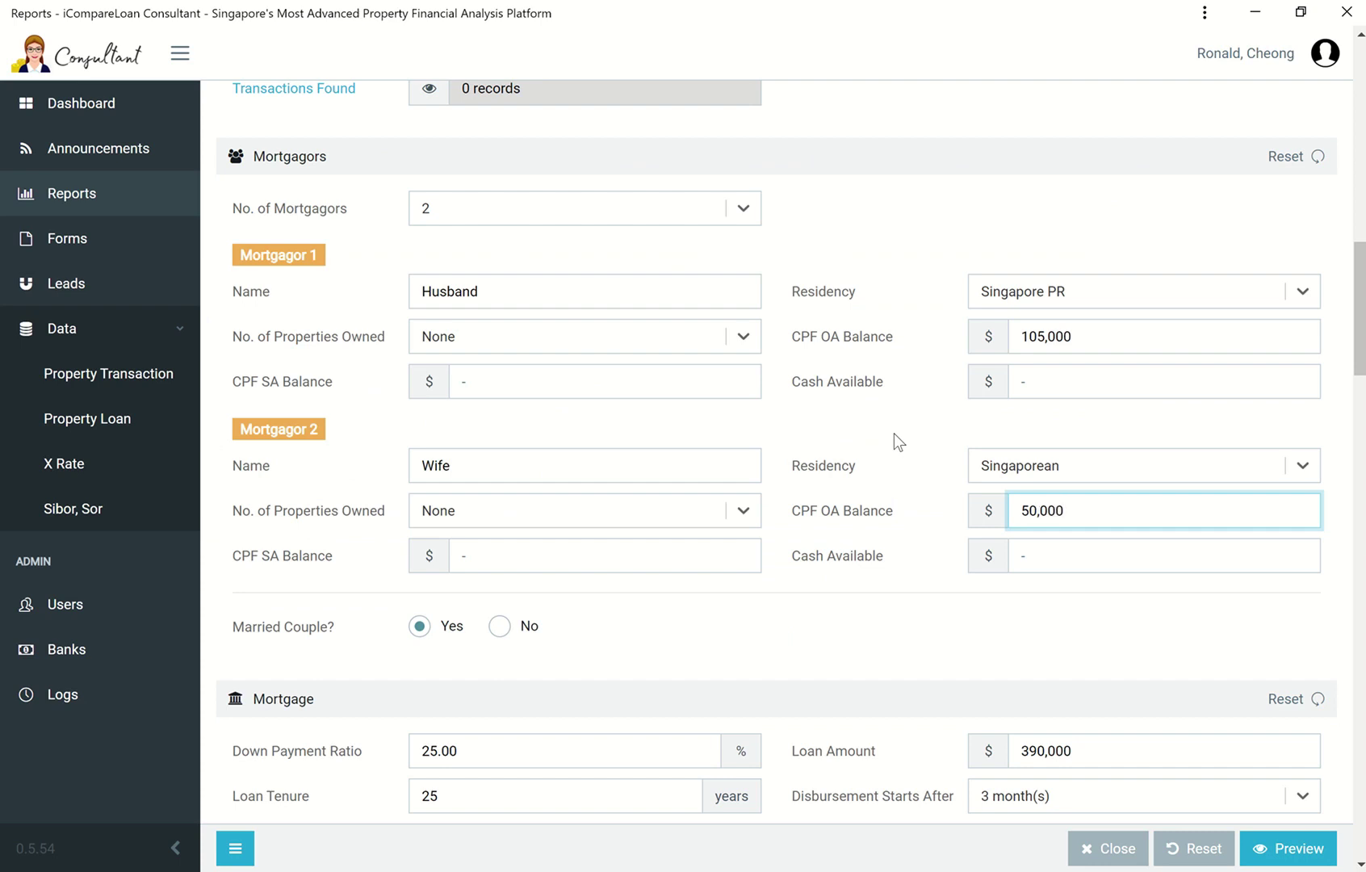
click(894, 434)
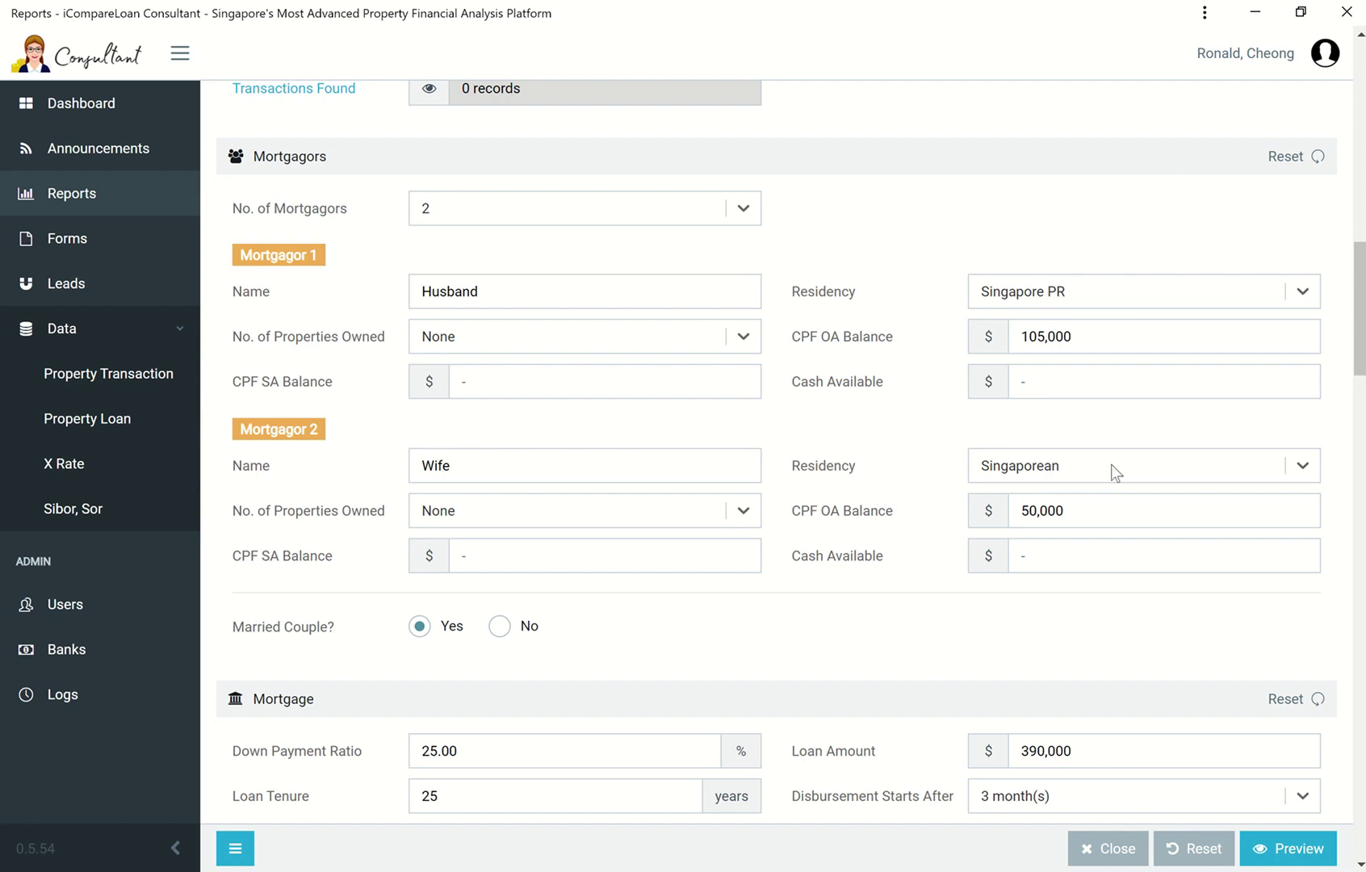
Step: Review the mortgage loan amount and tenure together with both mortgagors' residency and CPF details
drag(1359, 356, 1359, 460)
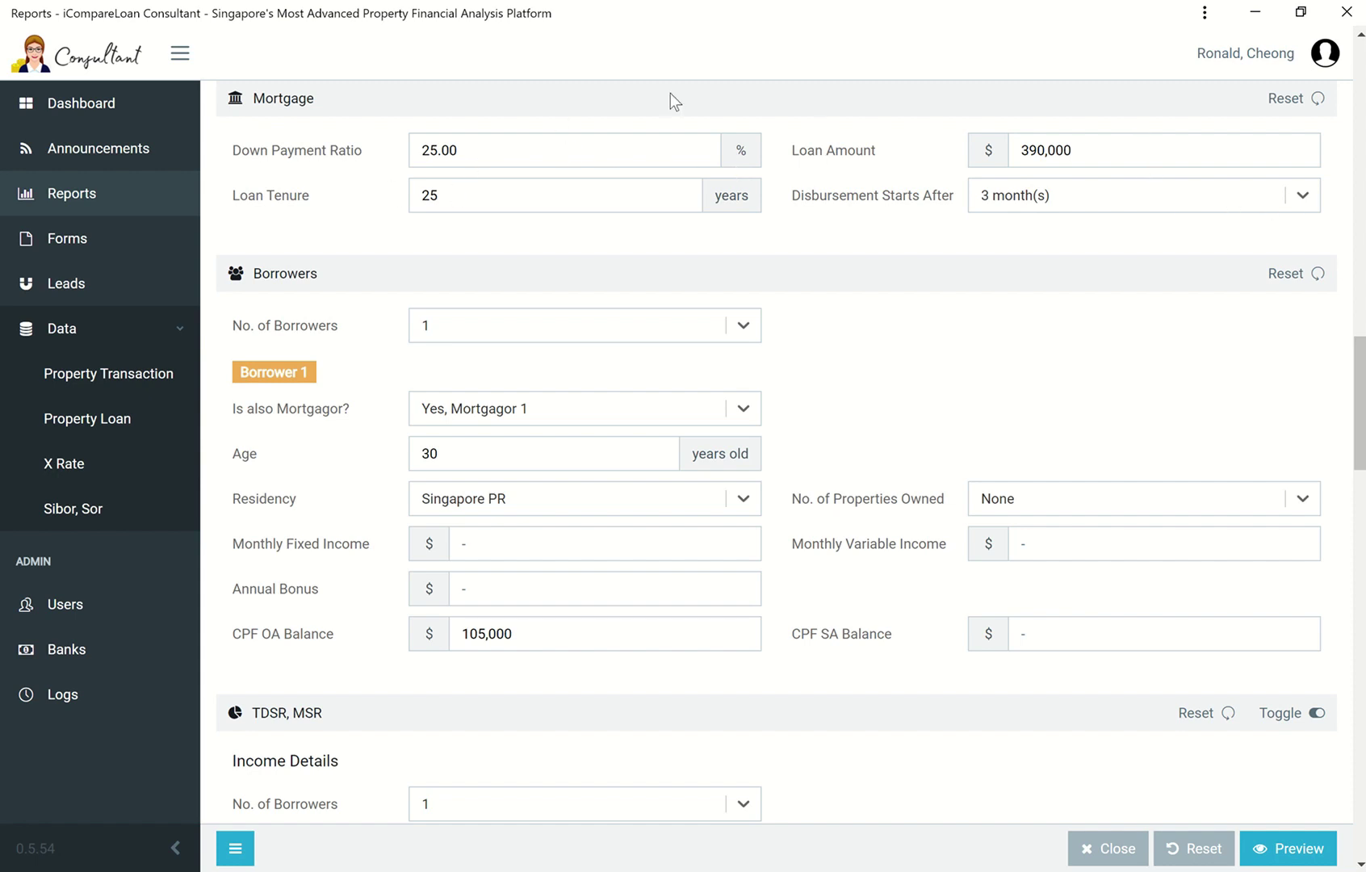
click(1076, 150)
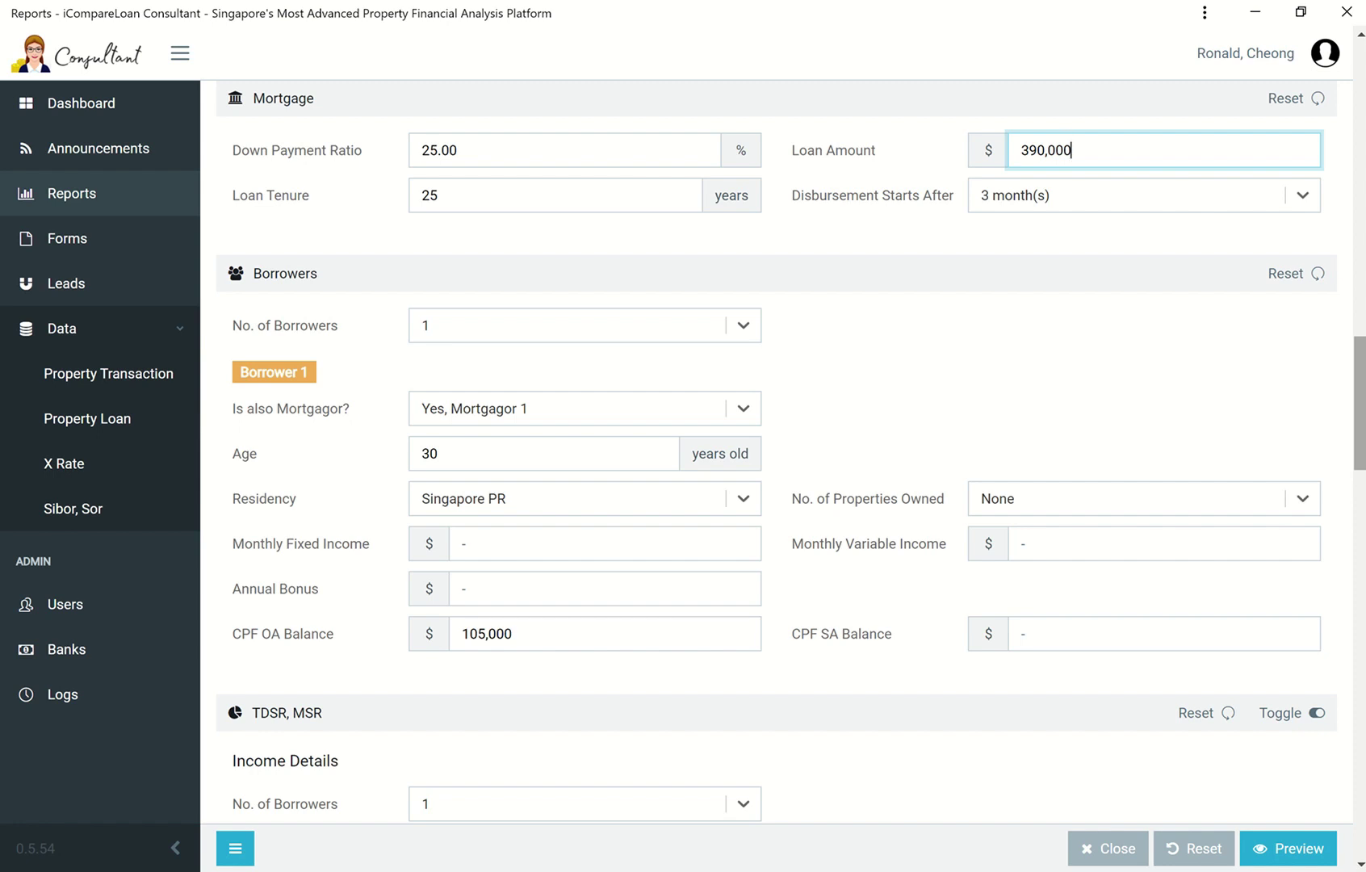
drag(1362, 456, 1362, 372)
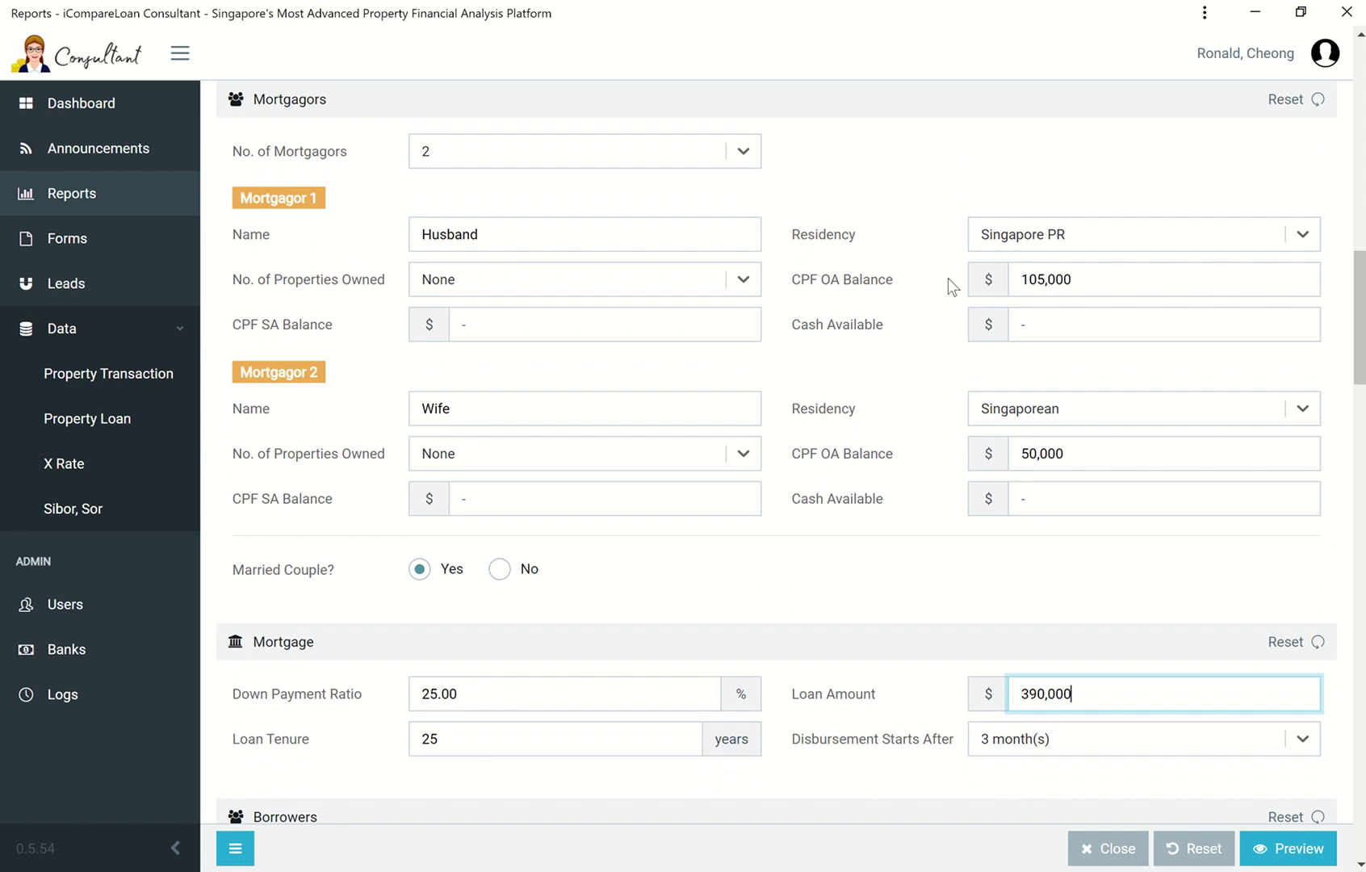
click(1191, 411)
click(1191, 411)
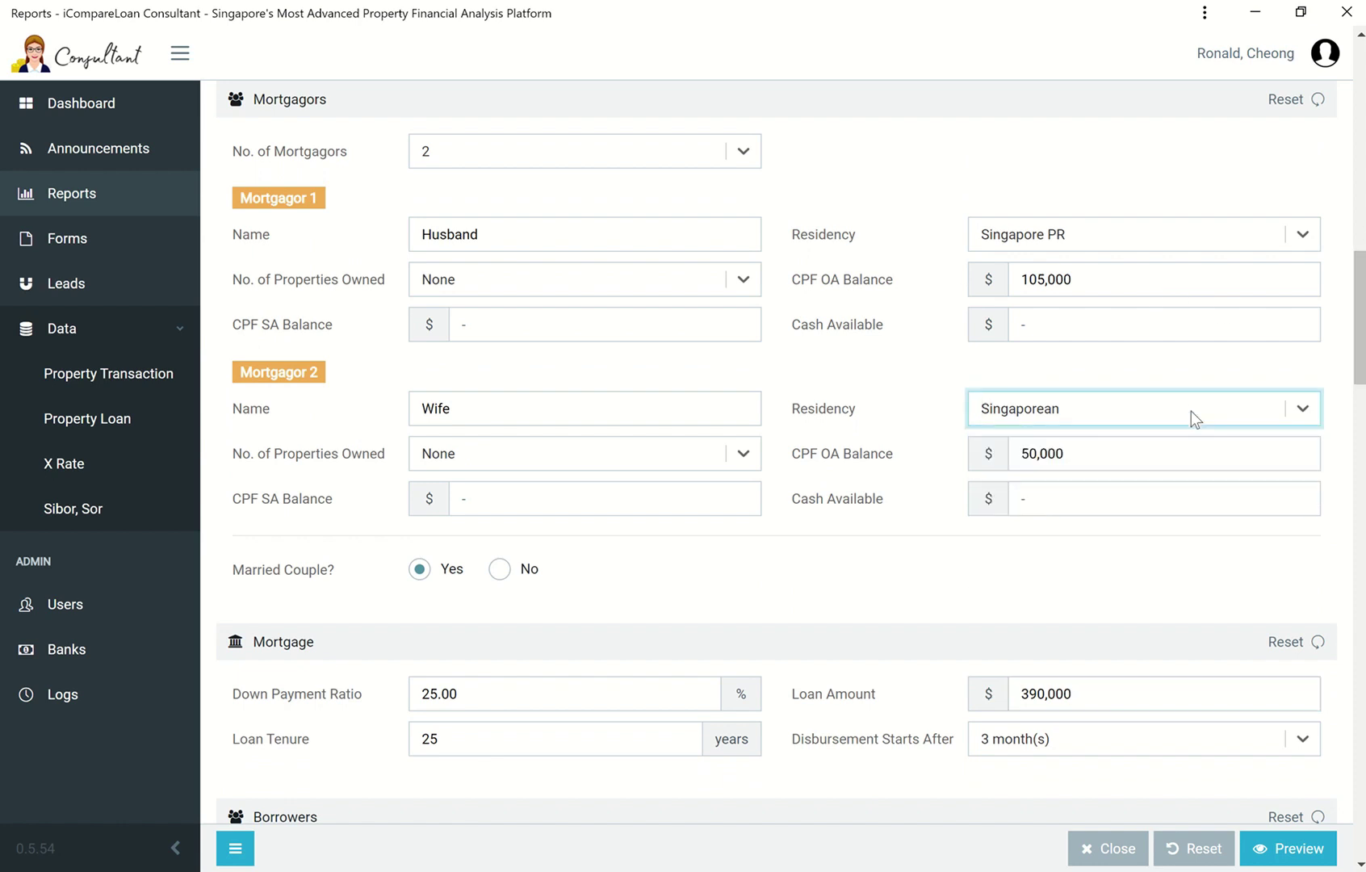
scroll(1343, 470, down, 7)
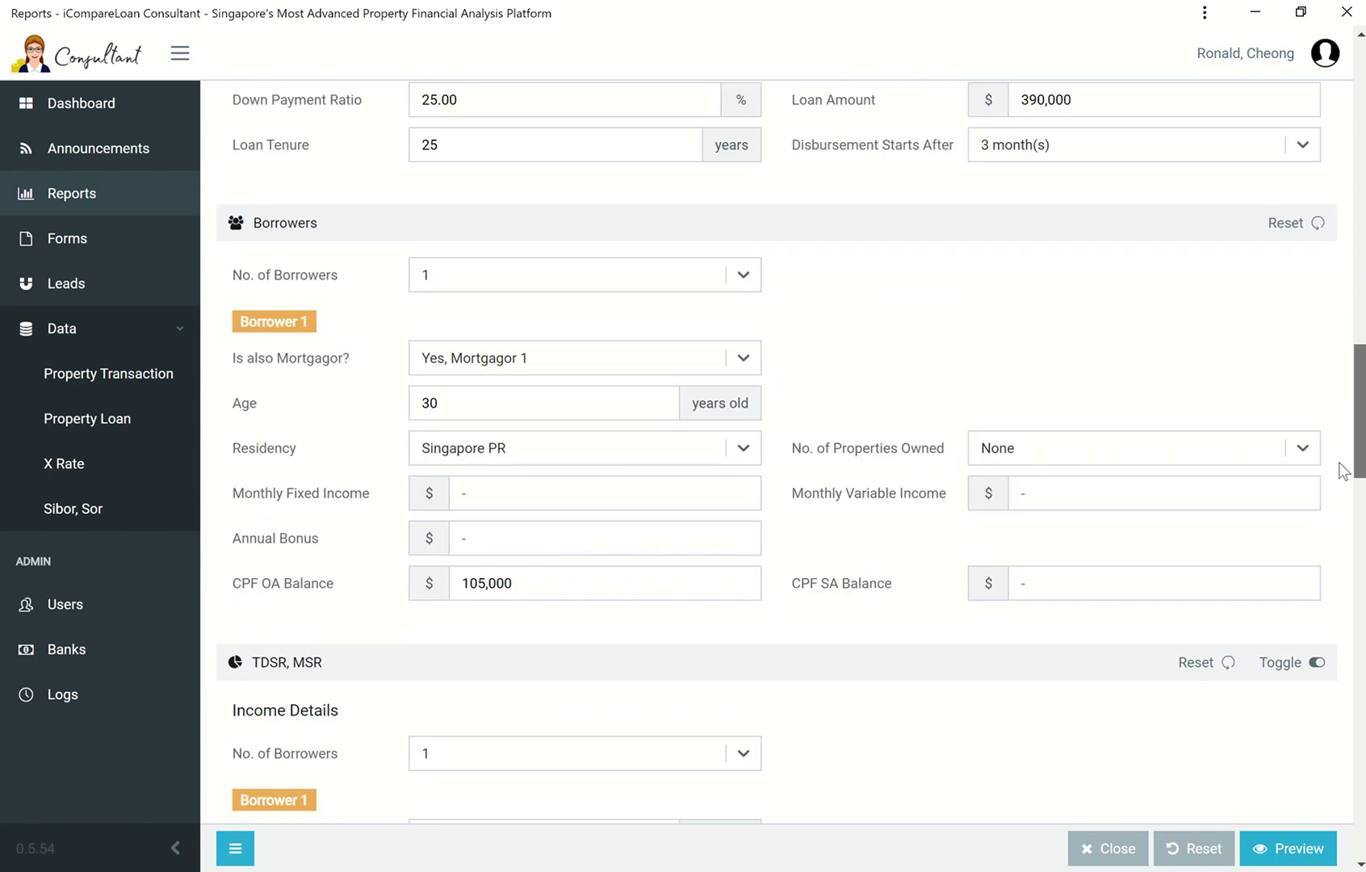
scroll(1342, 443, up, 2)
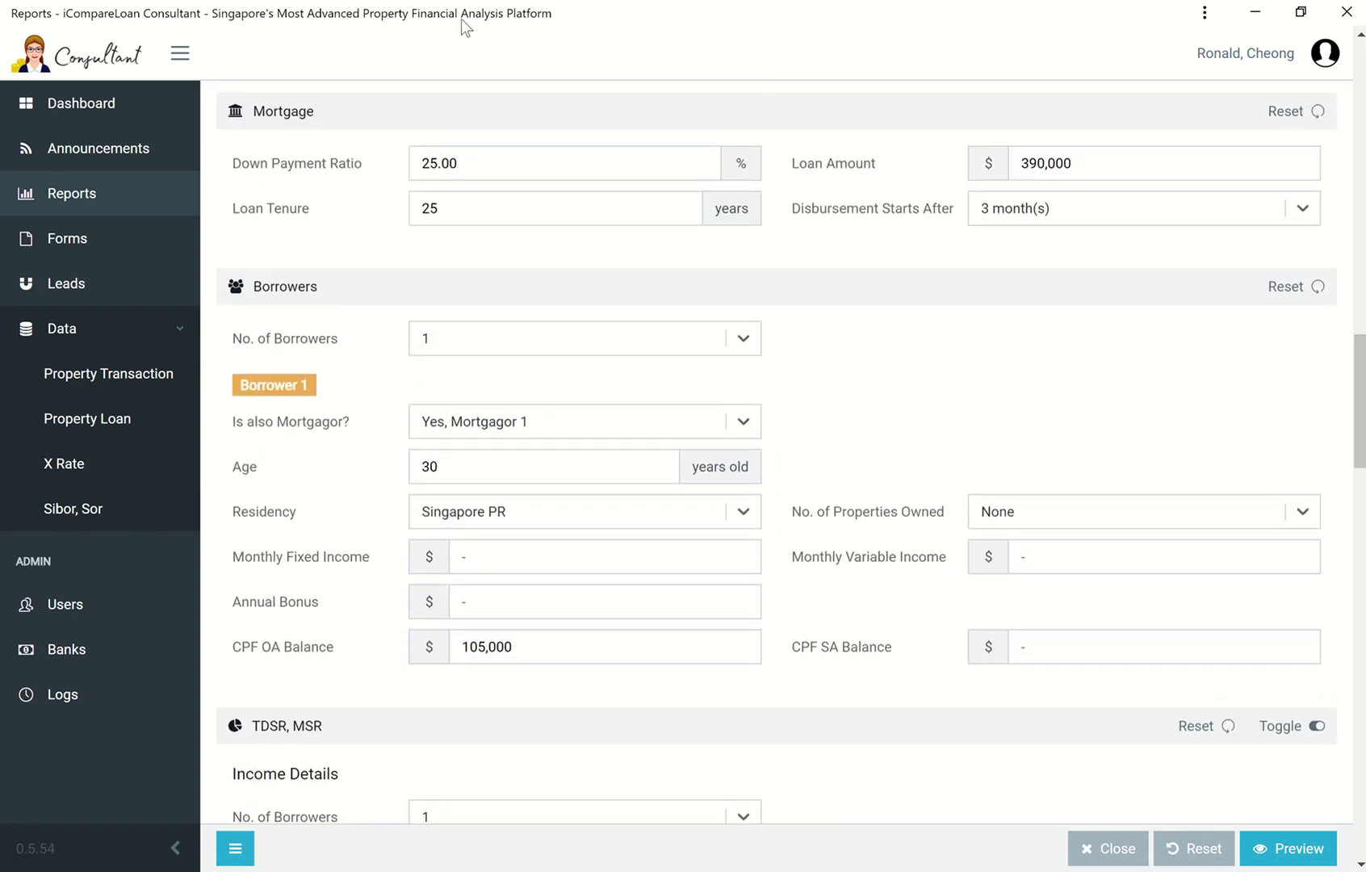
scroll(434, 214, up, 6)
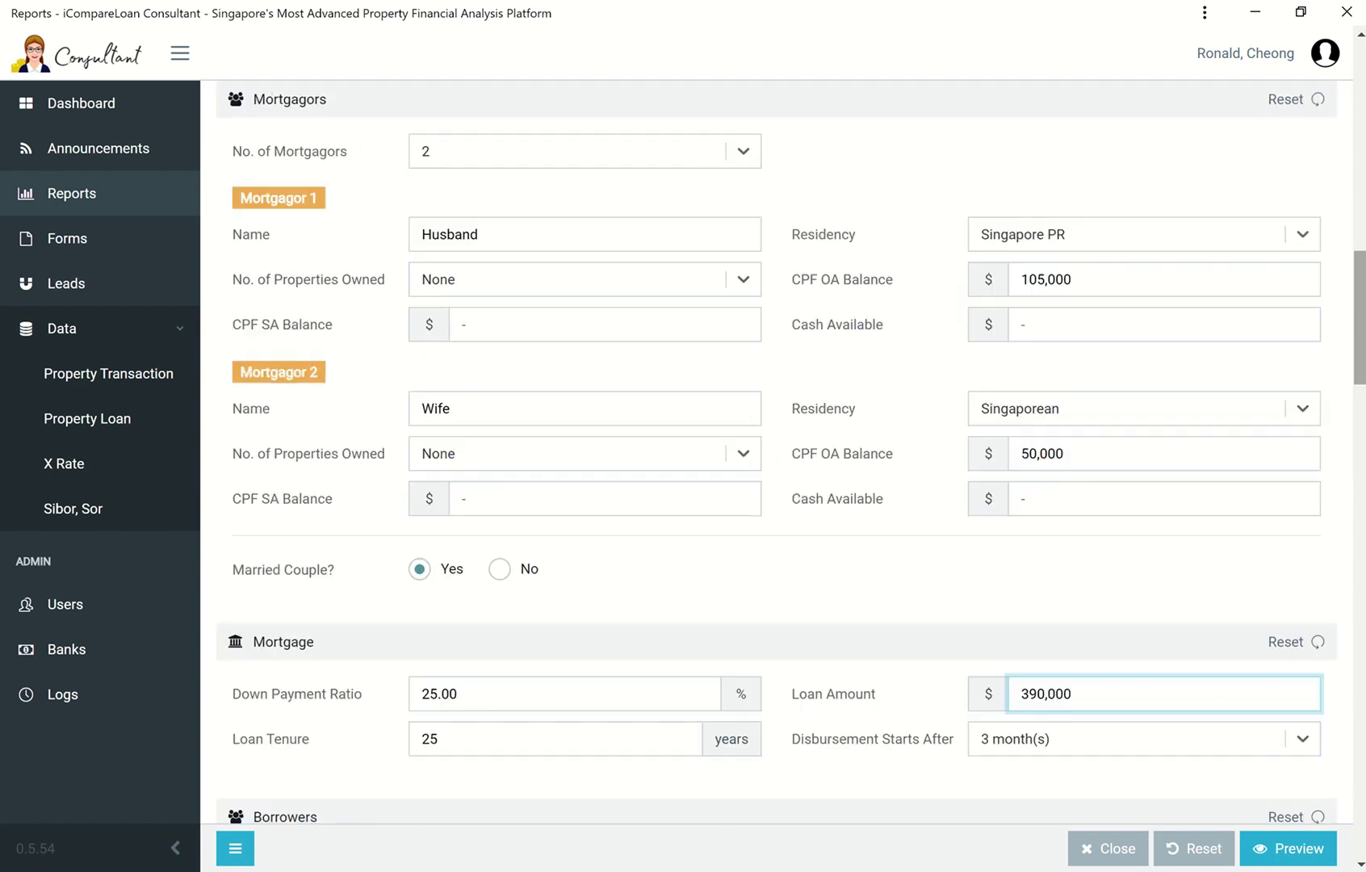
click(1191, 411)
click(1191, 411)
Step: Set the number of borrowers in the Borrowers section to 2
drag(1359, 357, 1343, 437)
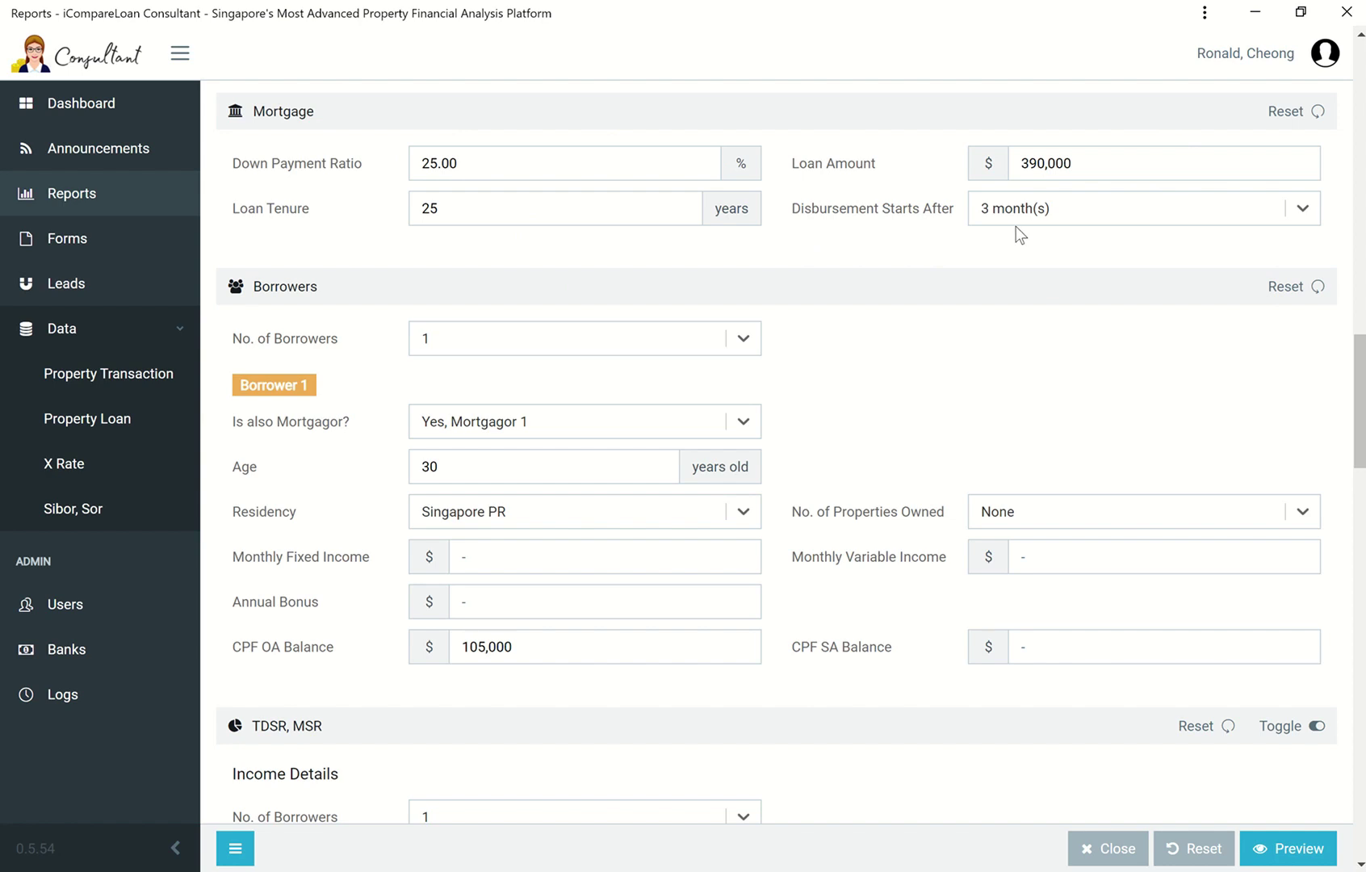
scroll(939, 330, down, 1)
scroll(925, 339, down, 1)
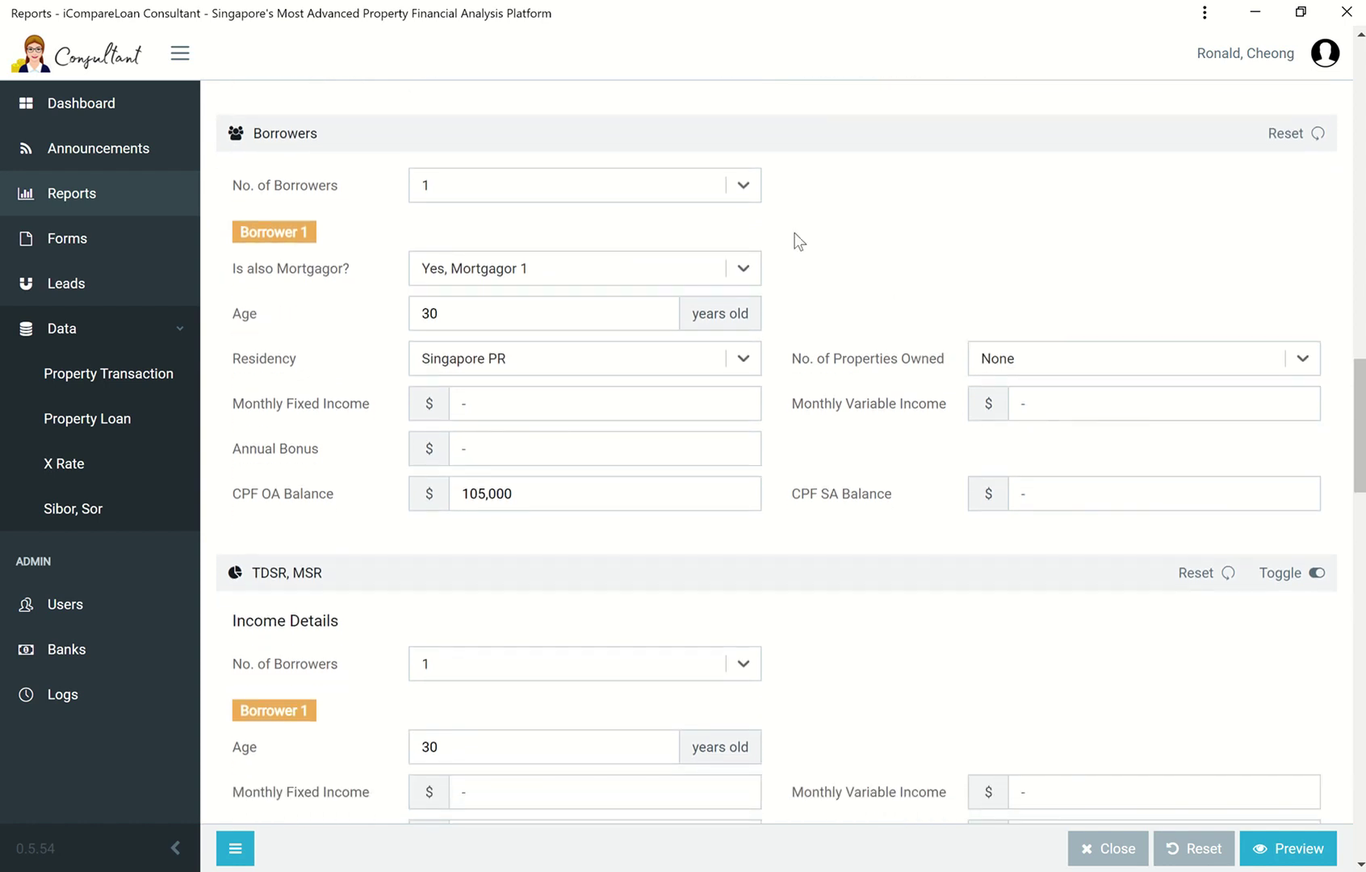
click(647, 188)
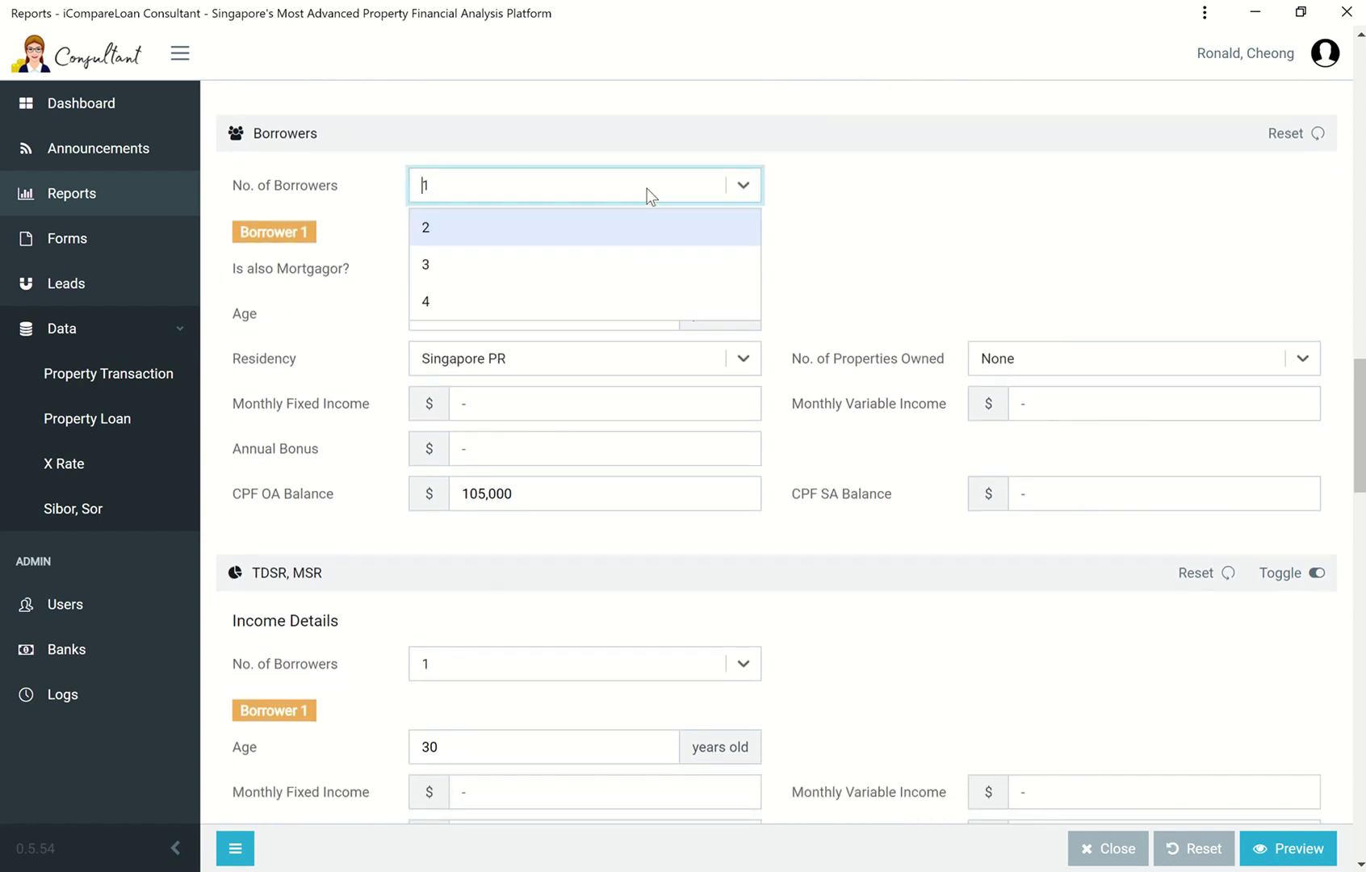
click(647, 229)
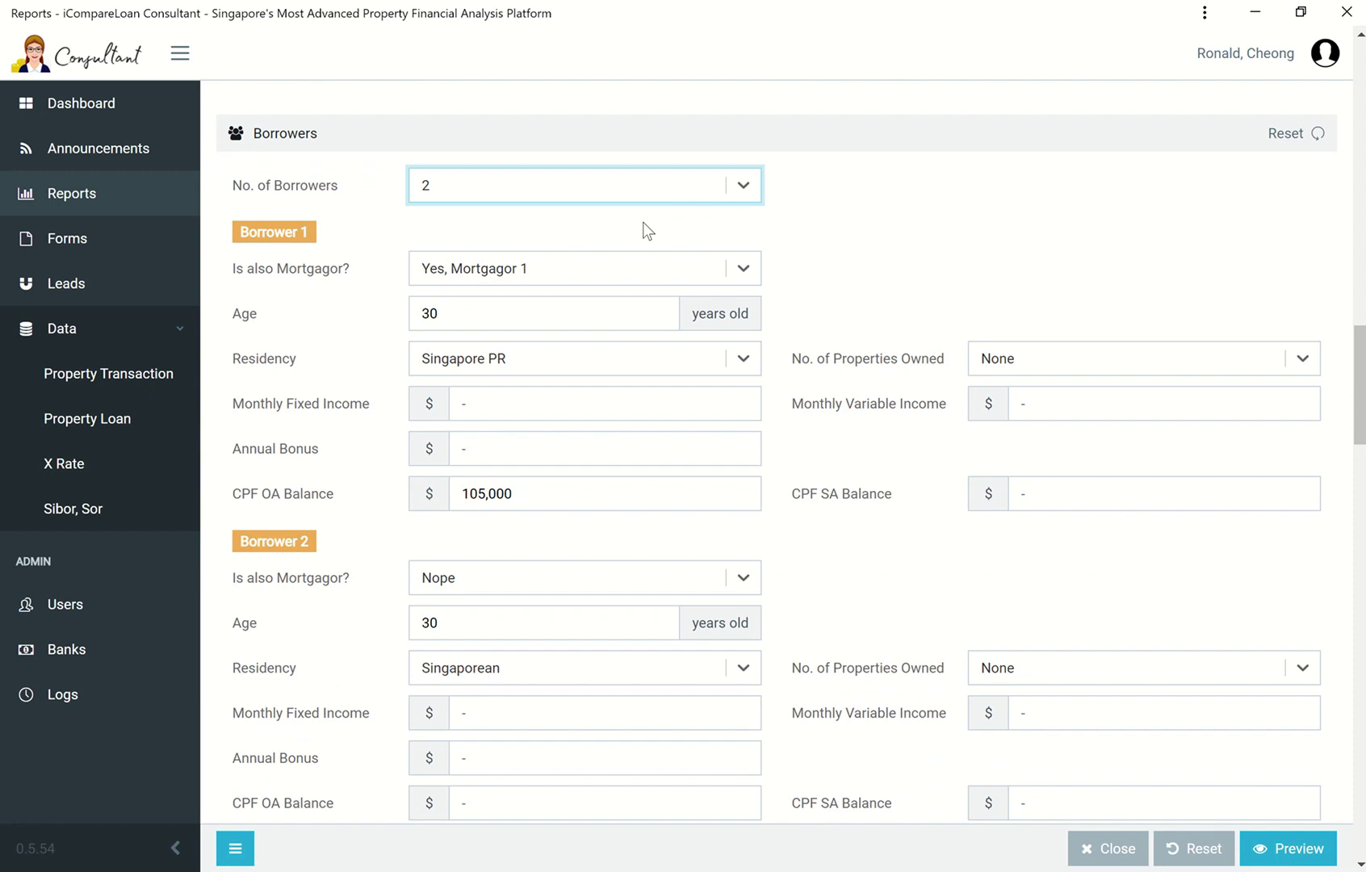
Step: Set Borrower 1's age to 32 years old
scroll(592, 202, down, 1)
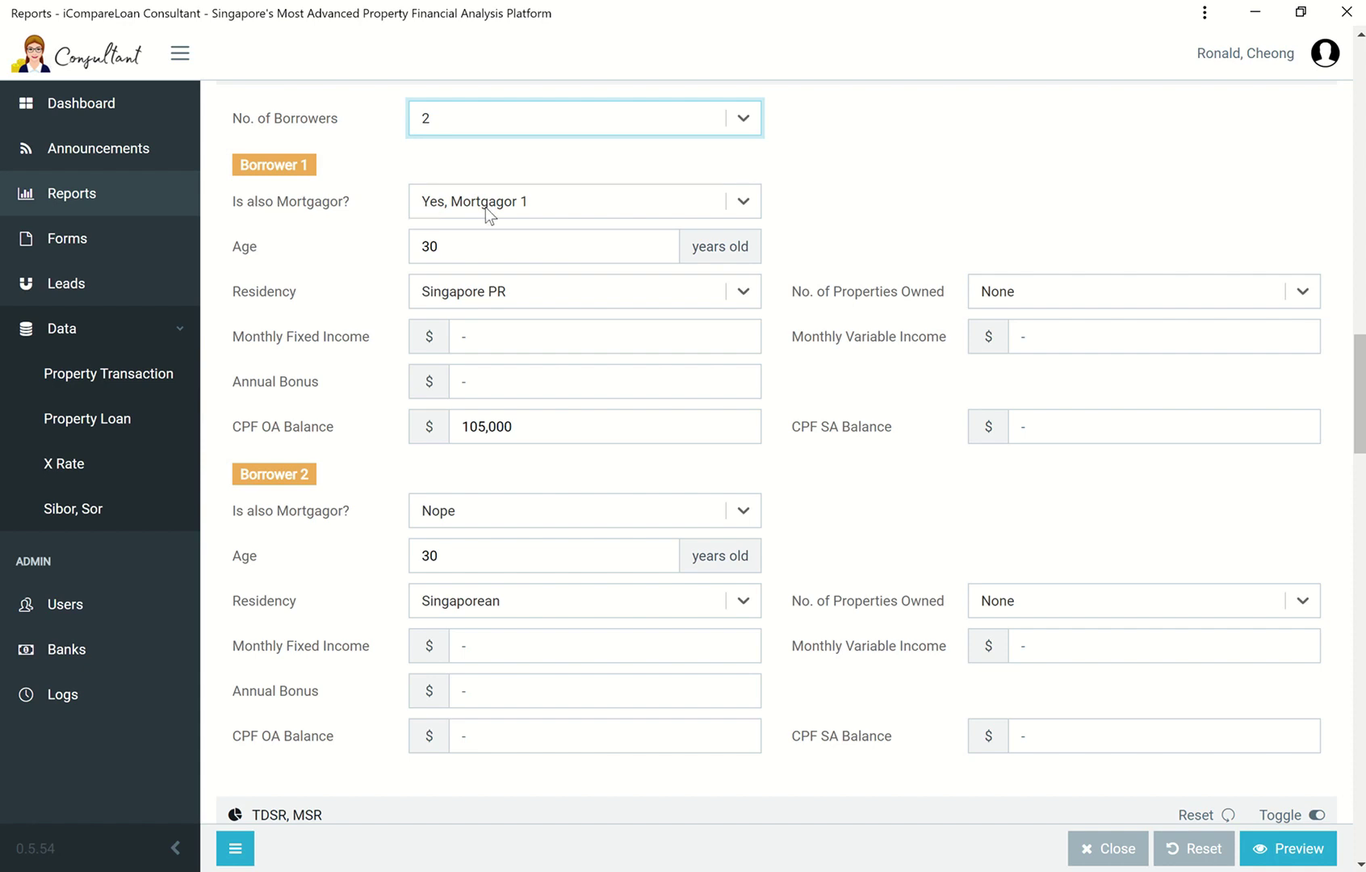
click(488, 247)
key(BackSpace)
text(2)
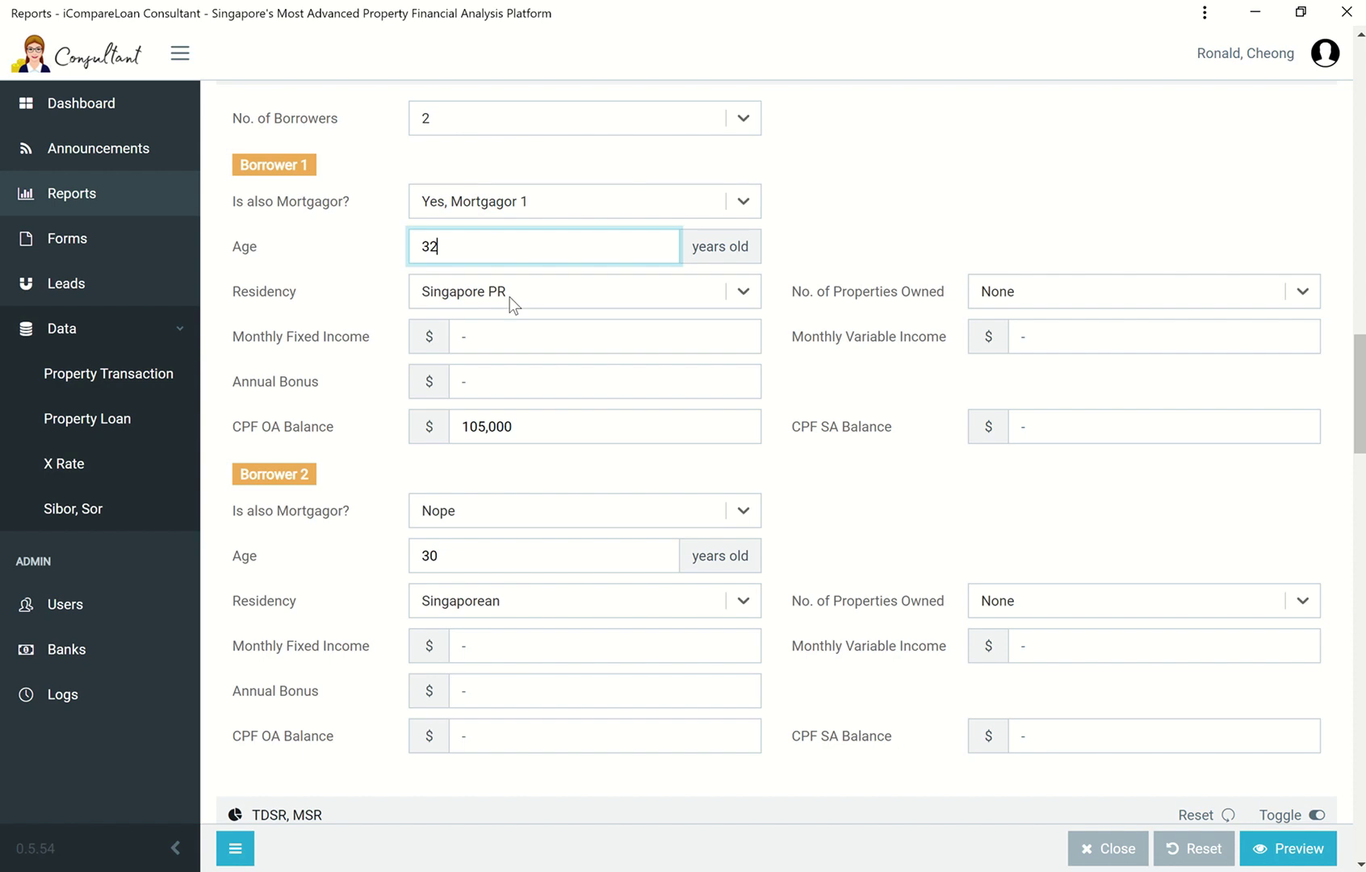
Step: Set Borrower 1's monthly fixed income to $5,000 and annual bonus to $5,000
click(517, 342)
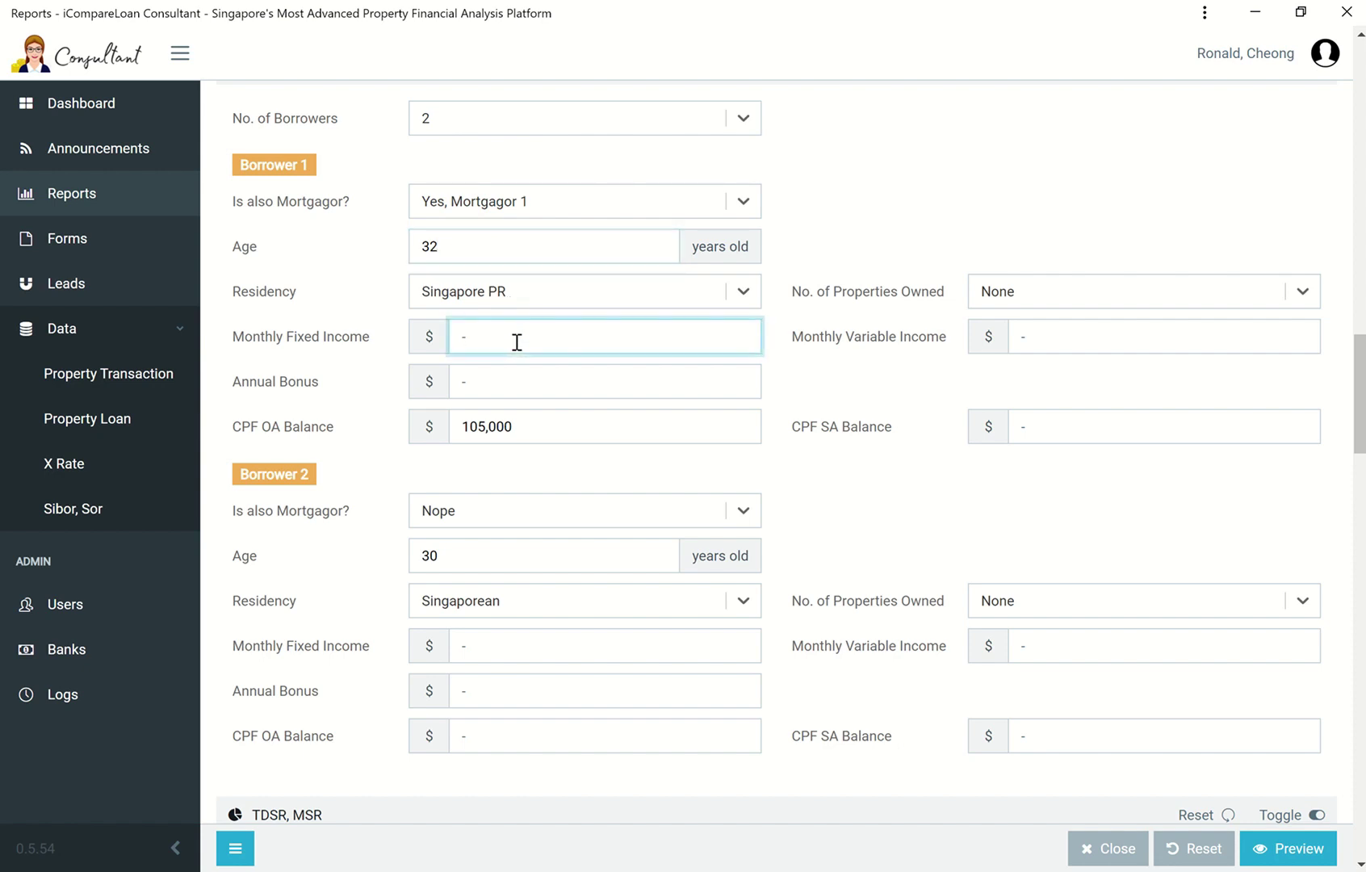
text(5,000)
click(510, 393)
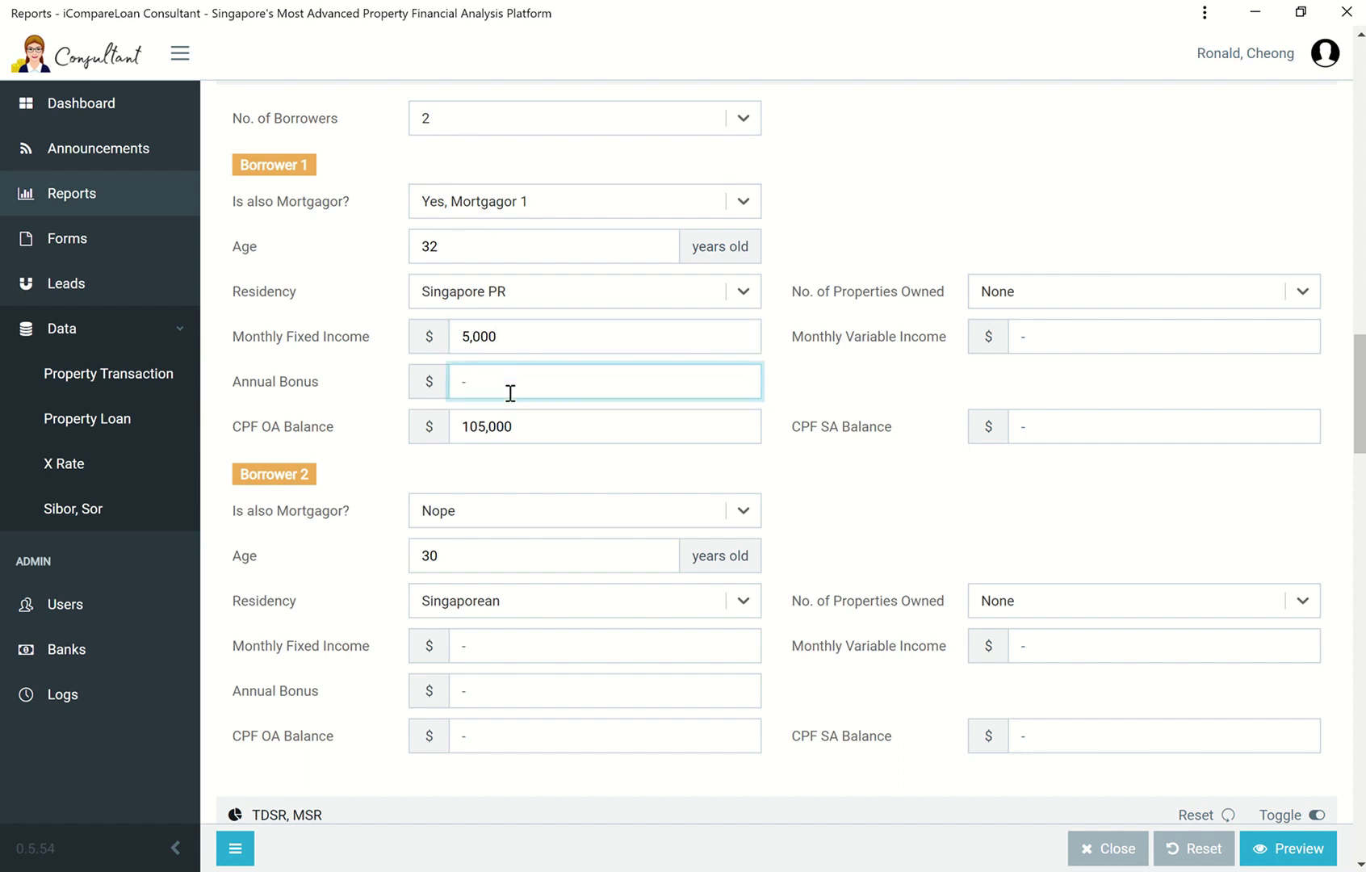
text(5000)
click(561, 344)
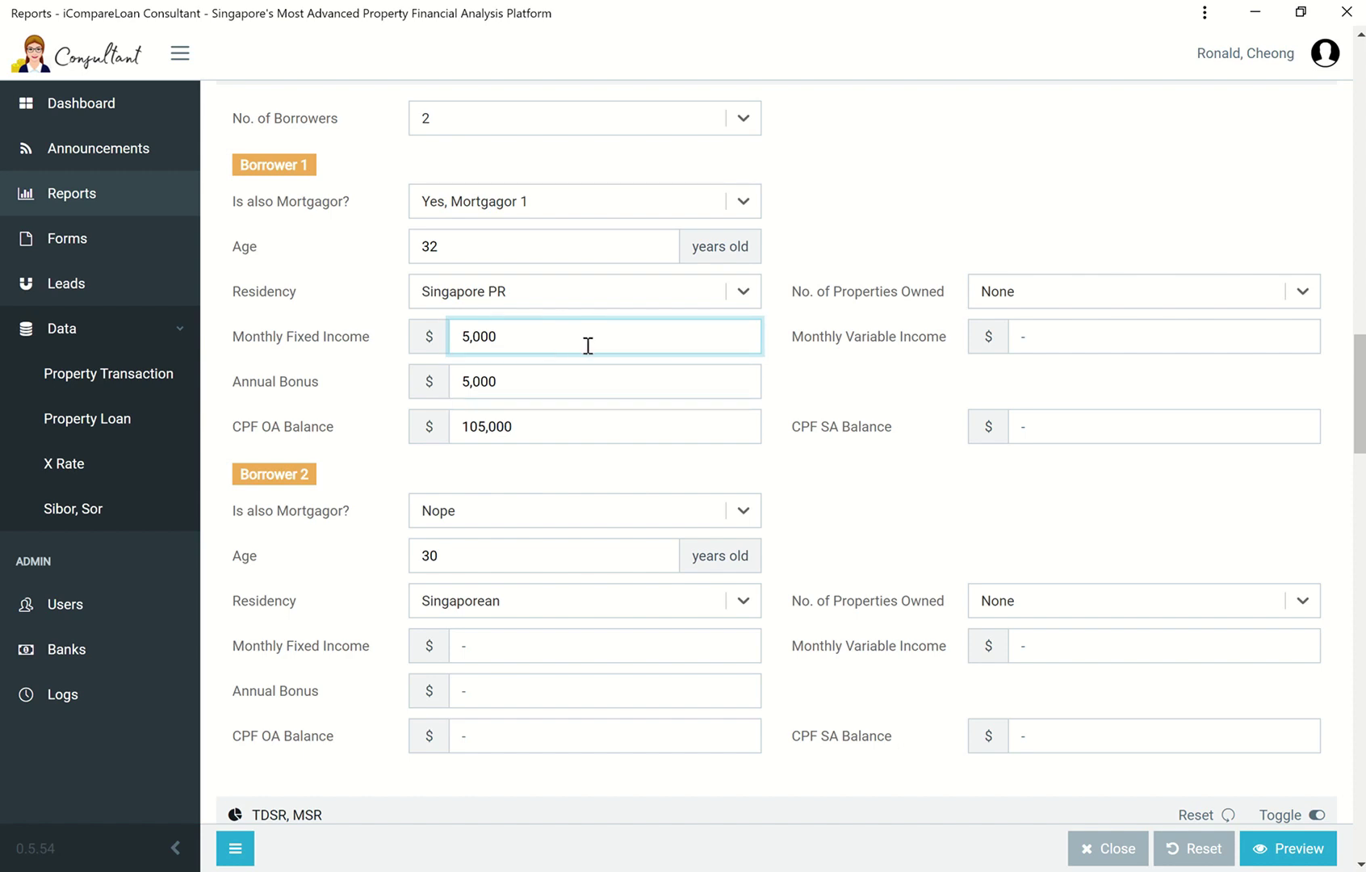
click(1058, 339)
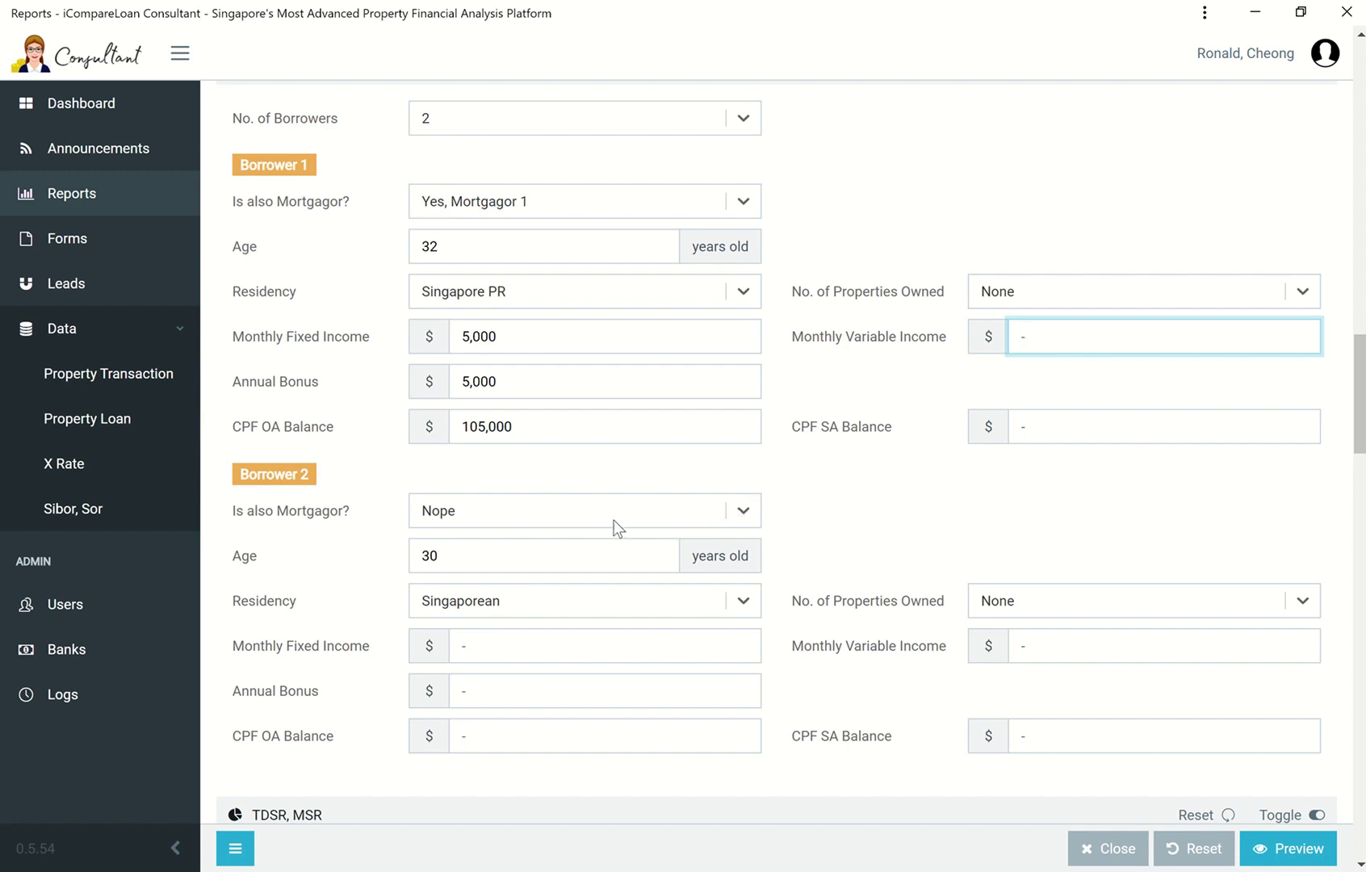
Step: Mark Borrower 2 as also being Mortgagor 2 and set the age to 28 years old
drag(1361, 442, 1361, 466)
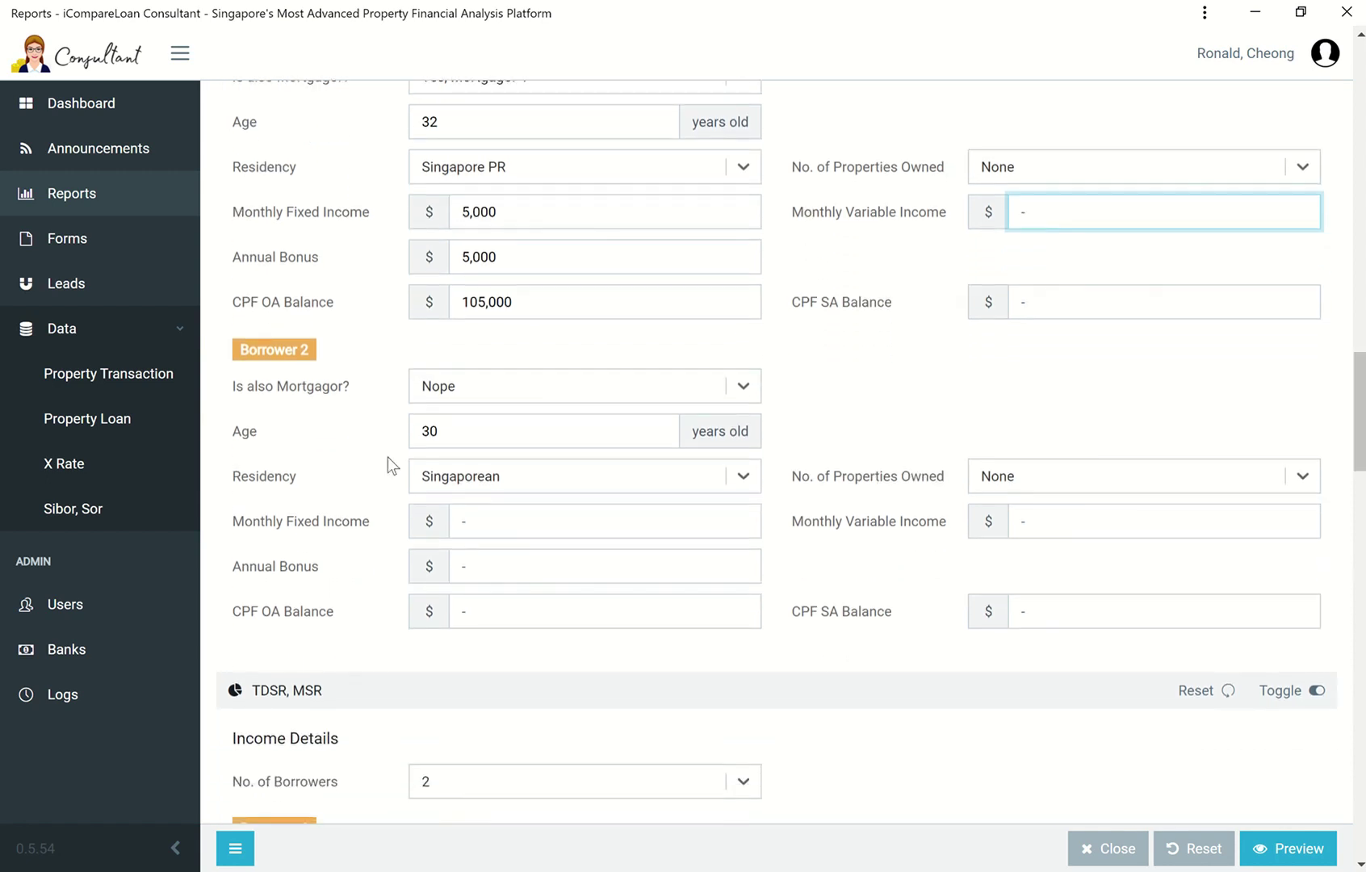
click(458, 402)
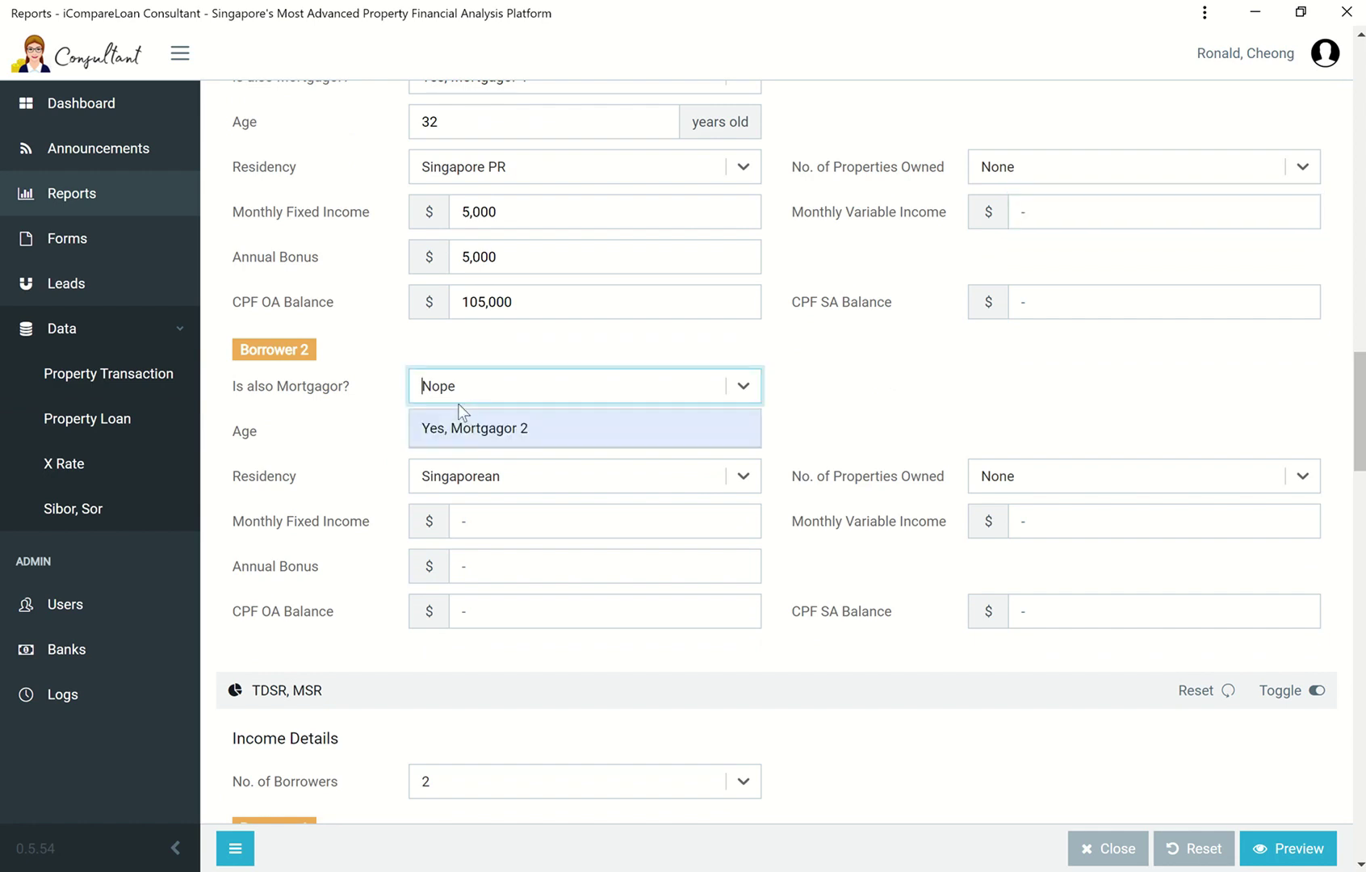
click(468, 432)
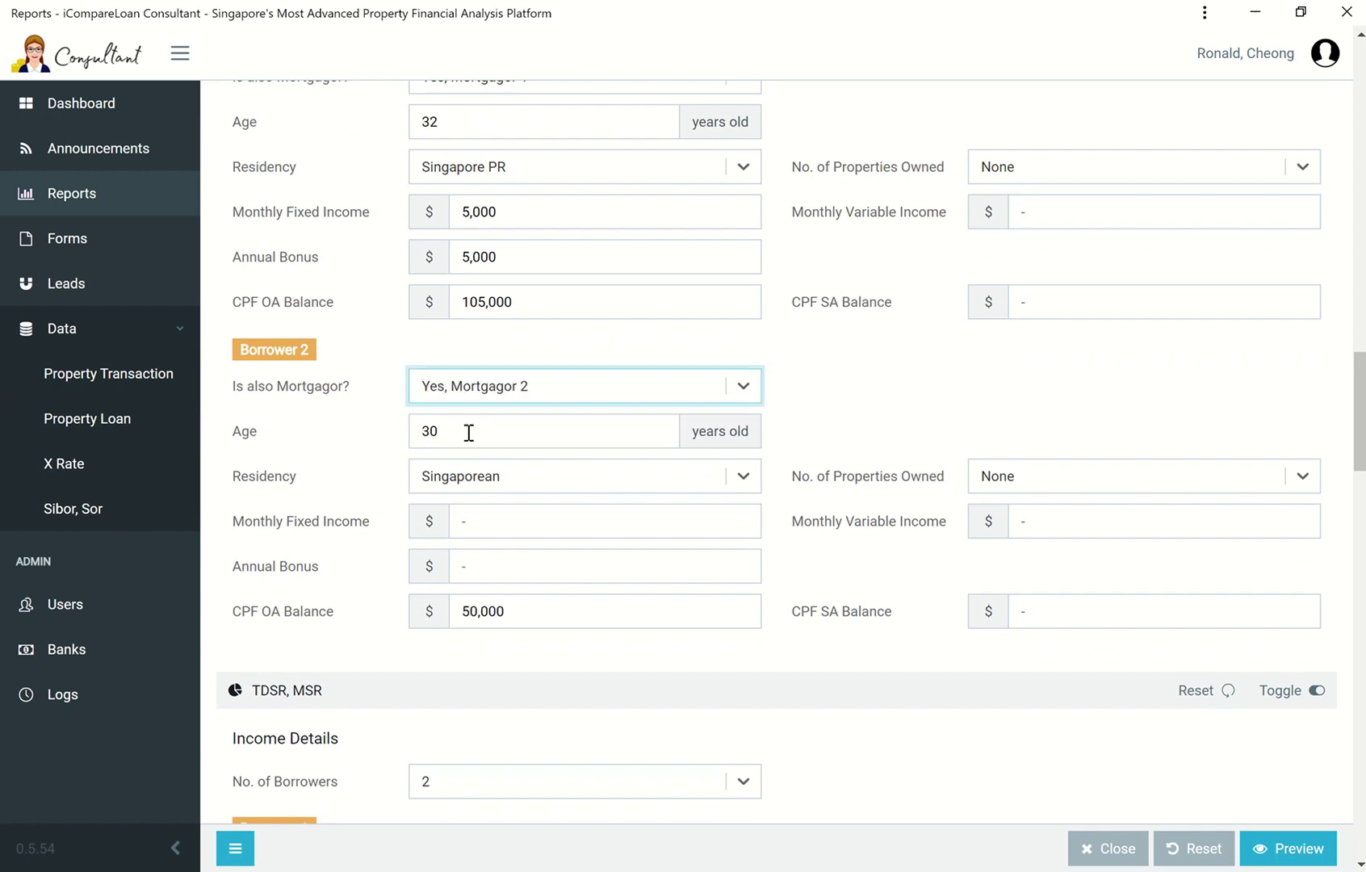
click(468, 432)
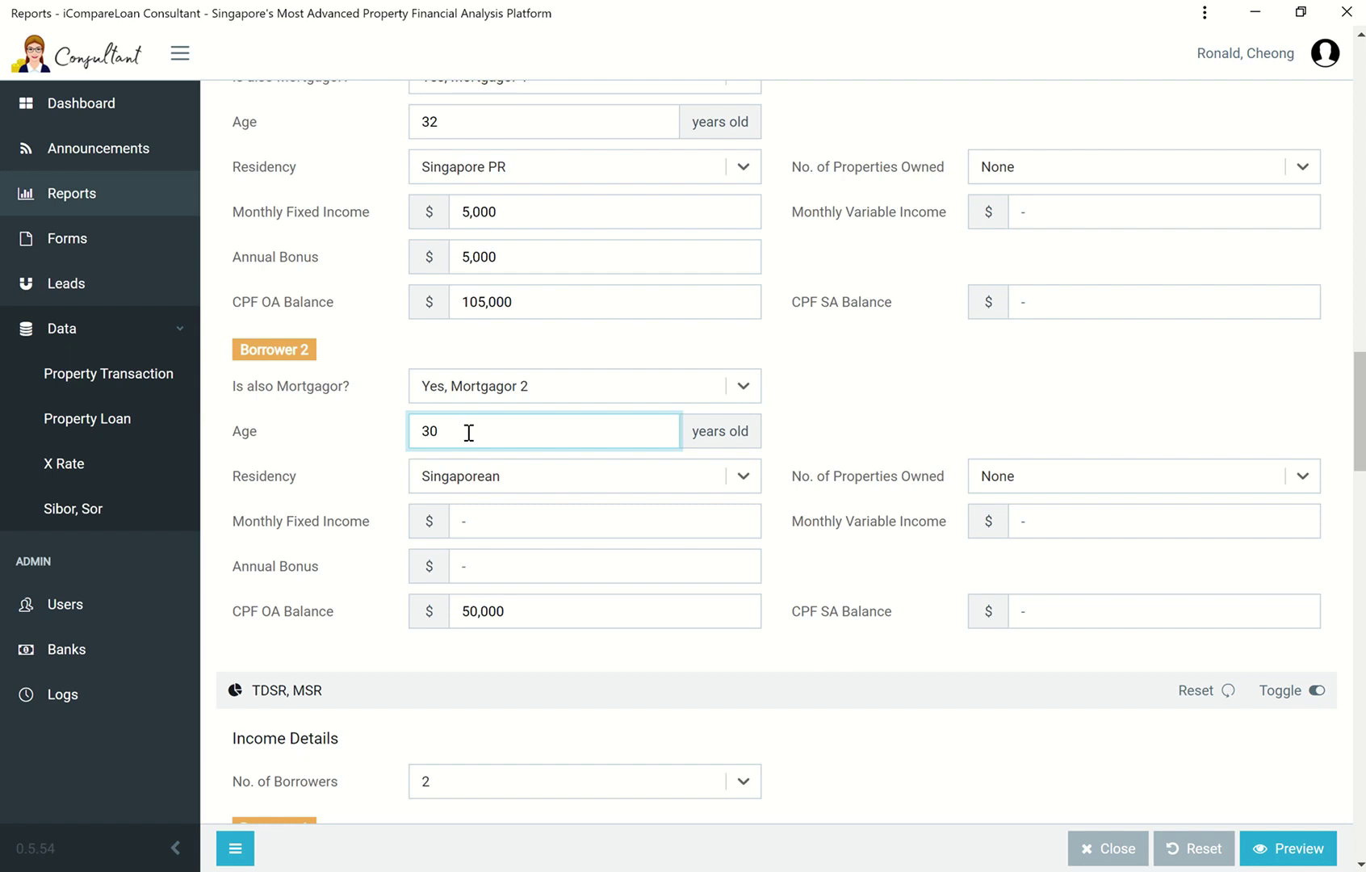
key(BackSpace)
key(BackSpace)
text(28)
Step: Set Borrower 2's monthly fixed income to $3,500 and annual bonus to $3,500
click(503, 525)
text(3)
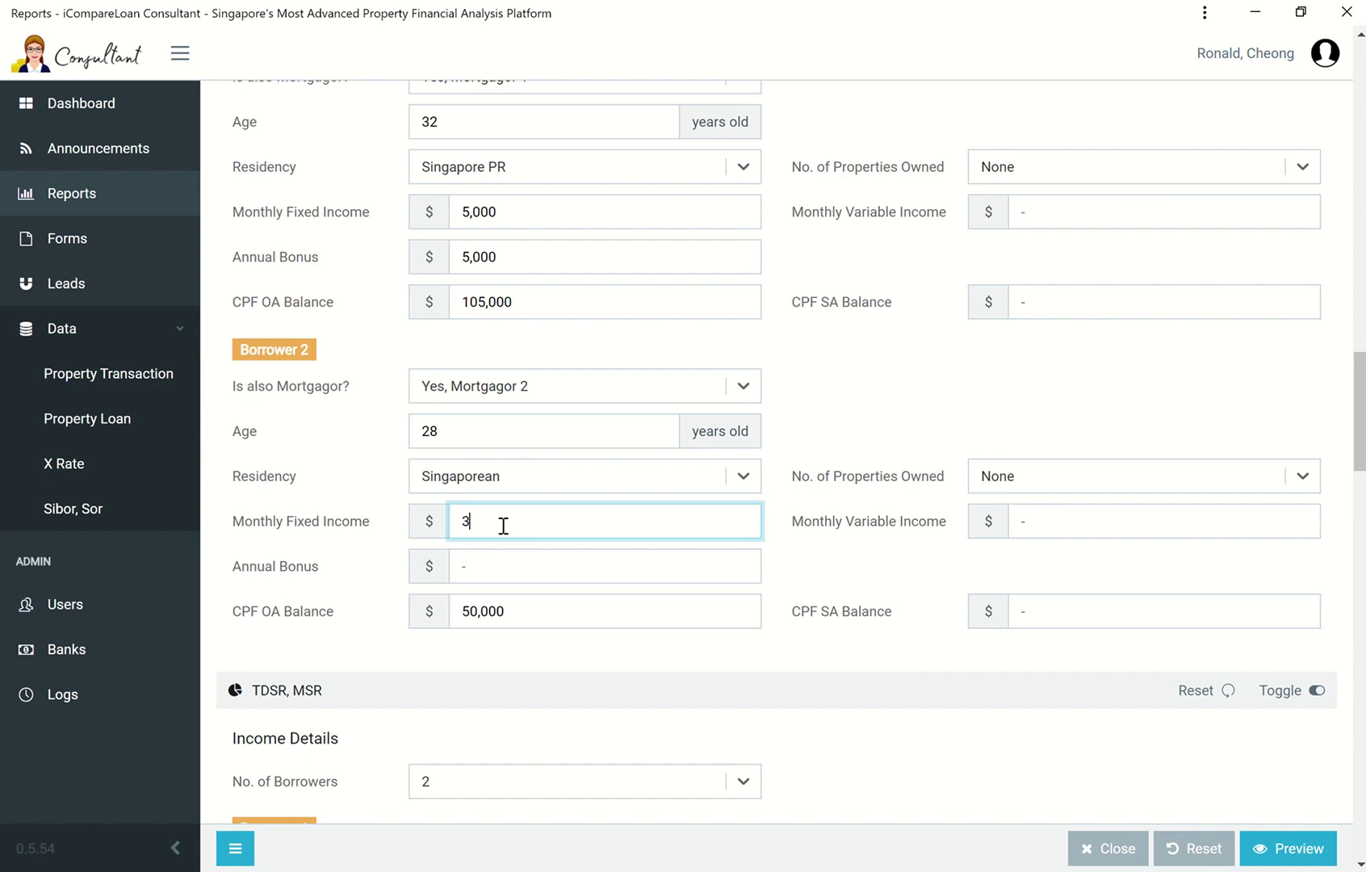
text(,500)
click(493, 563)
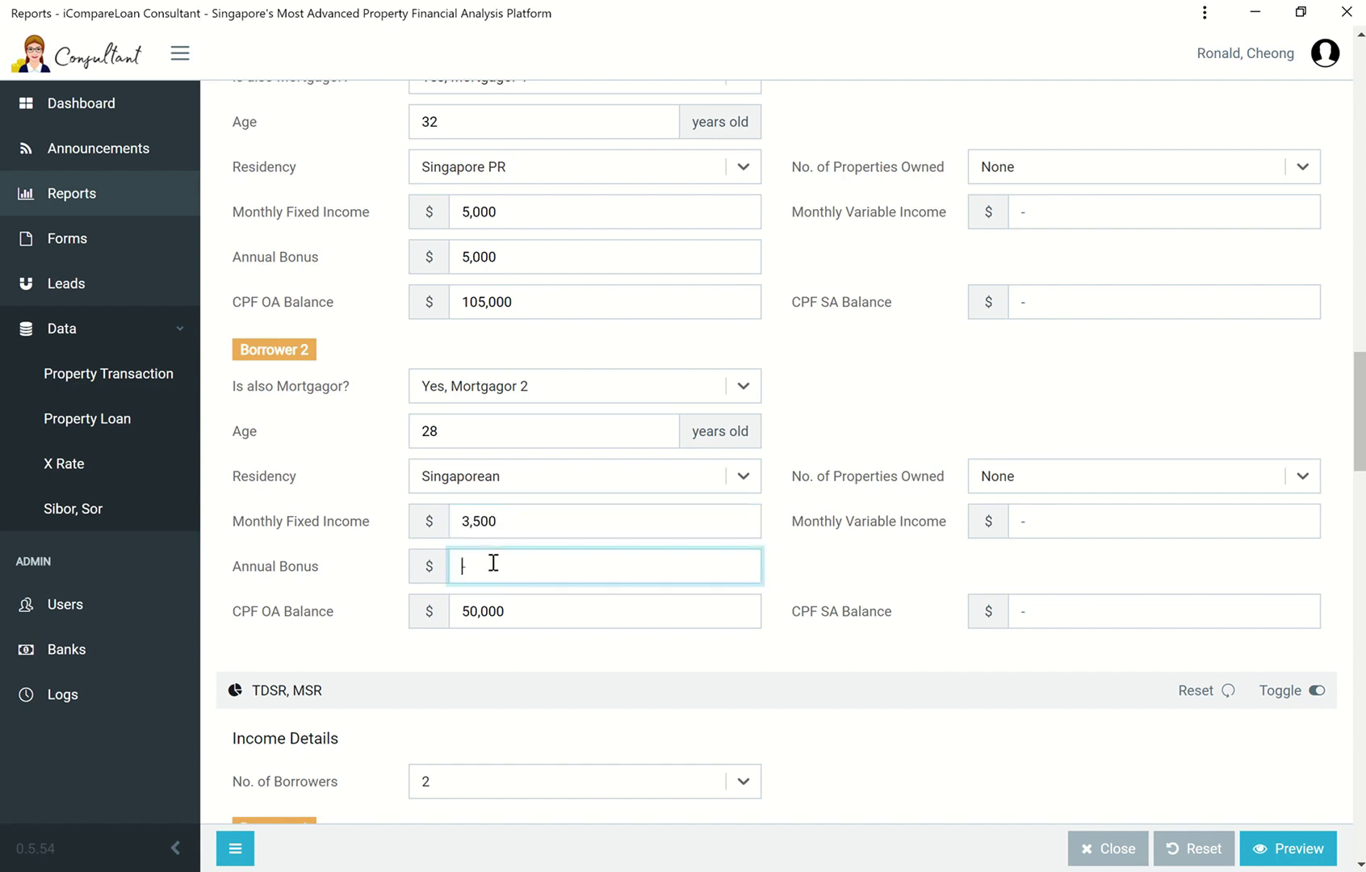
text(3500)
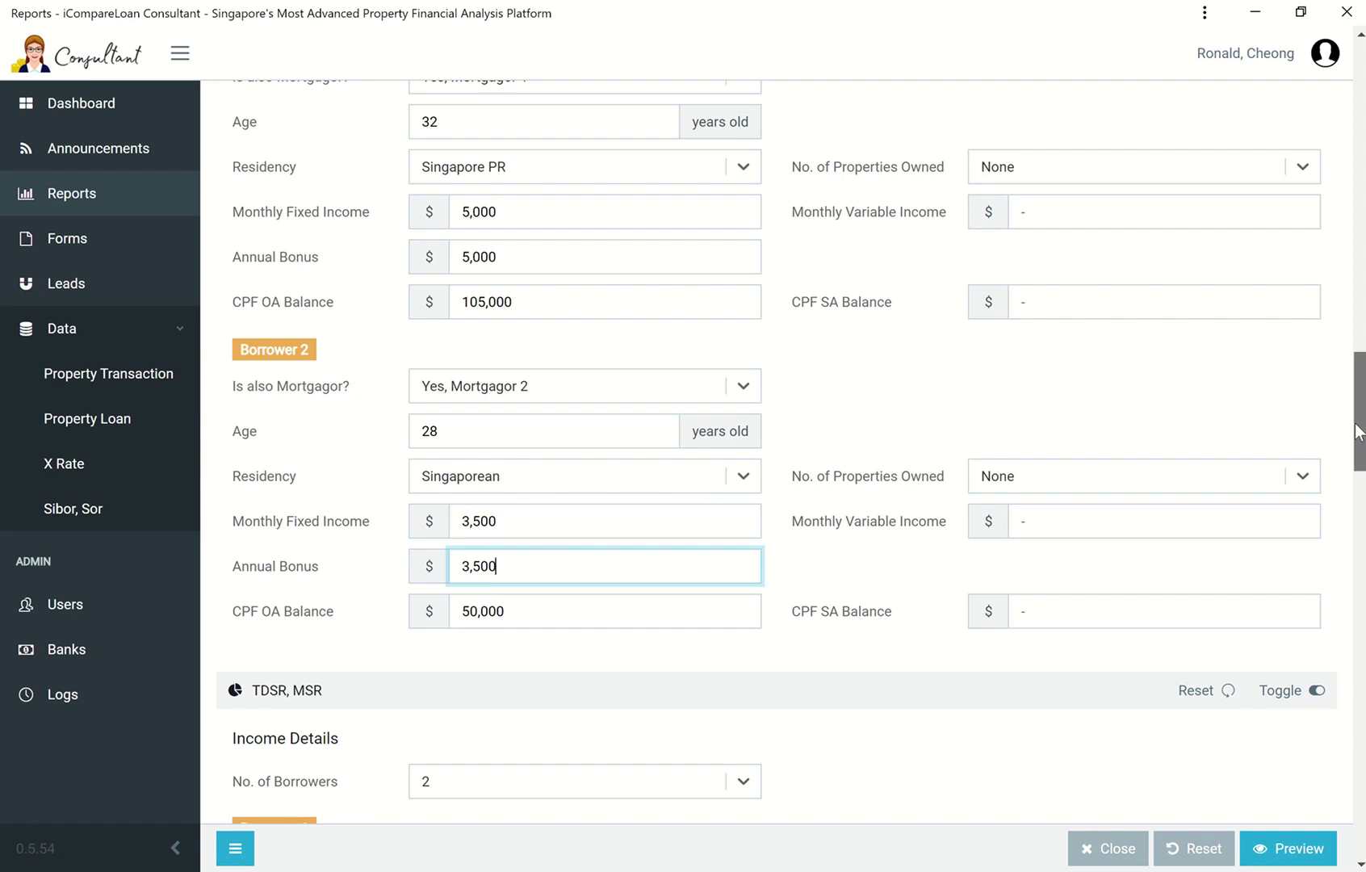
Step: Review both borrowers' income details in the TDSR, MSR section, including Borrower 1's monthly rentals and asset fields
drag(1358, 430, 1358, 519)
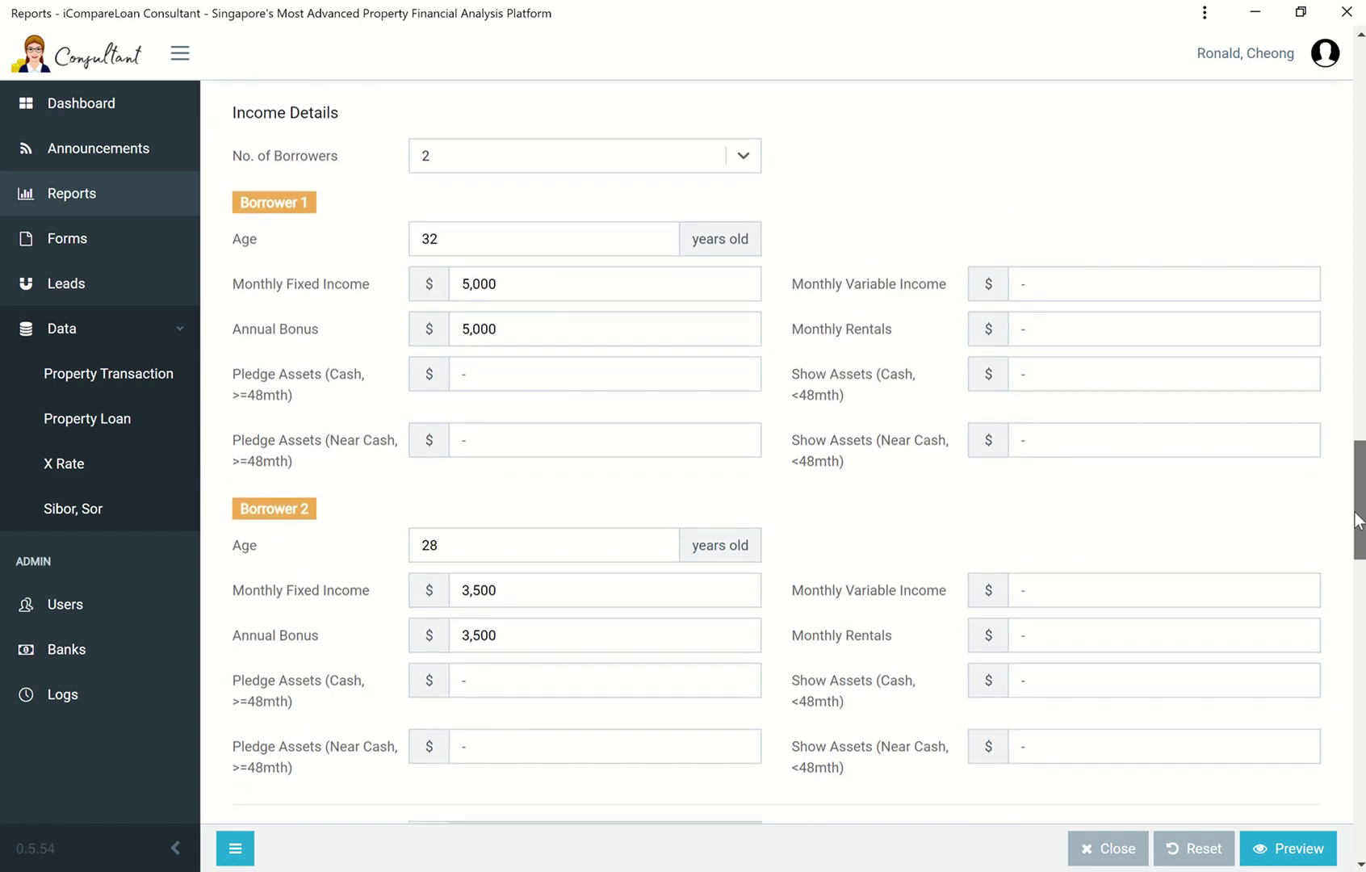
scroll(1358, 519, up, 1)
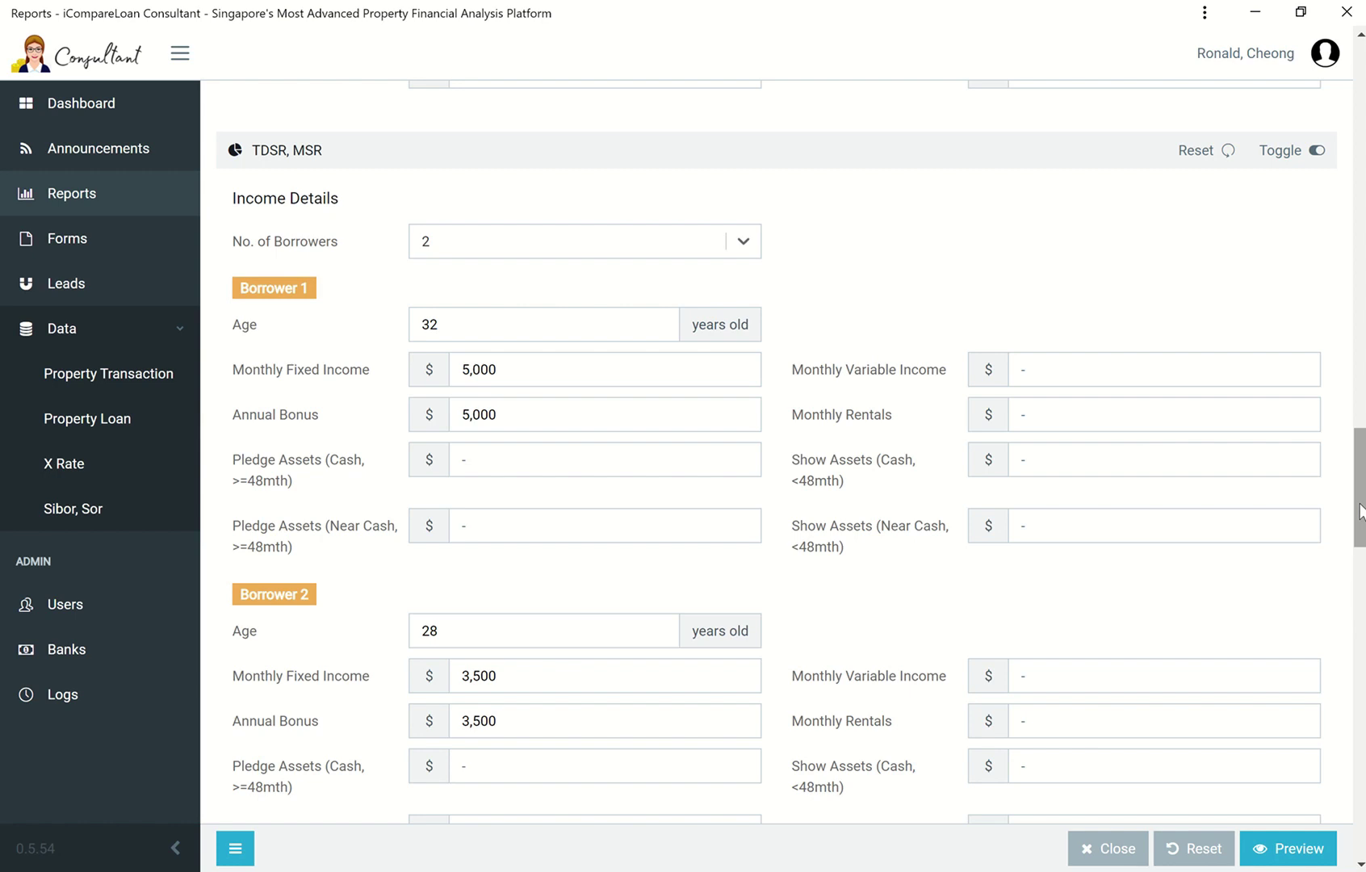
click(1022, 419)
key(Tab)
key(Tab)
key(Tab)
click(1157, 531)
scroll(775, 452, down, 1)
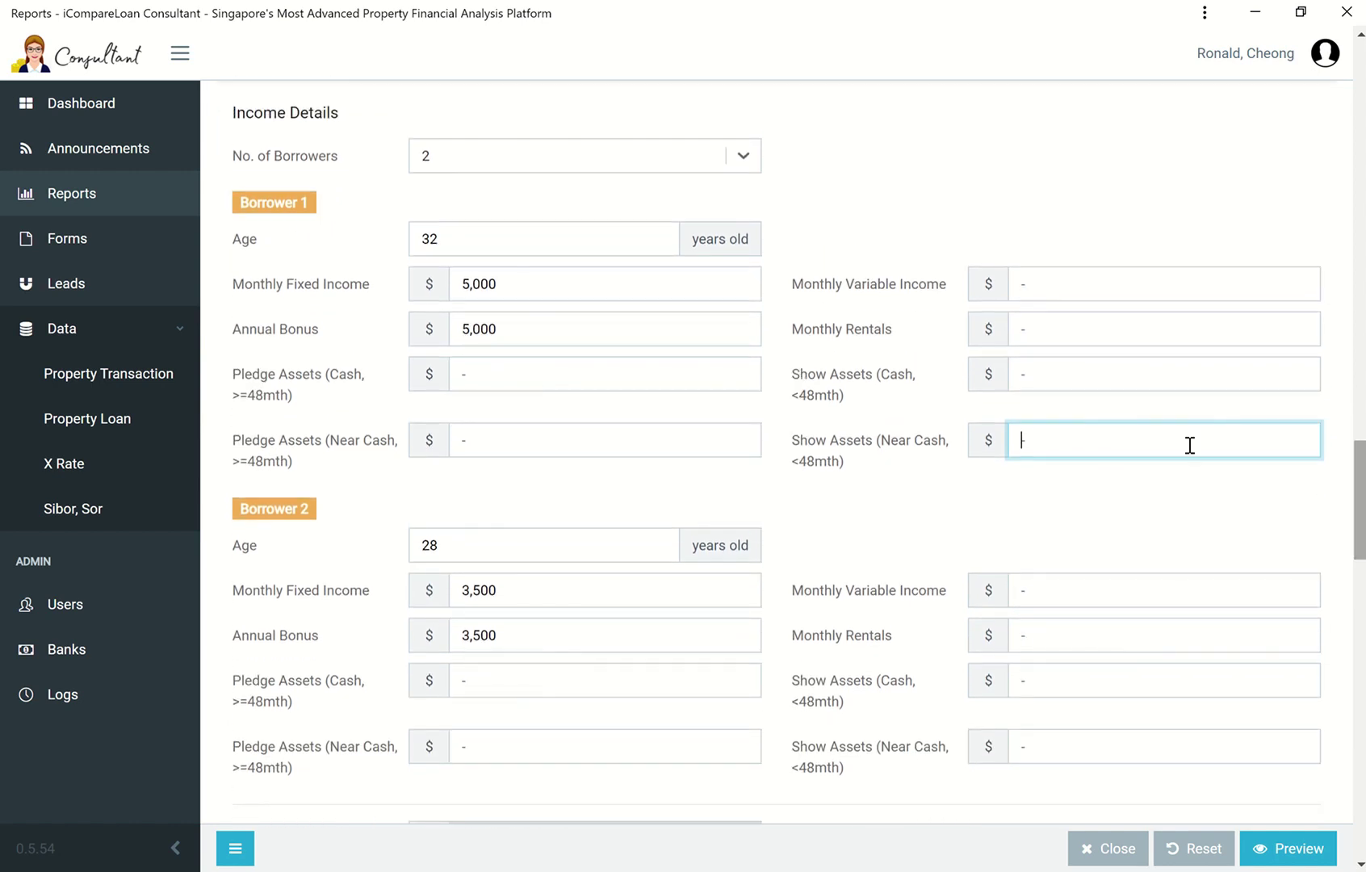
click(1031, 336)
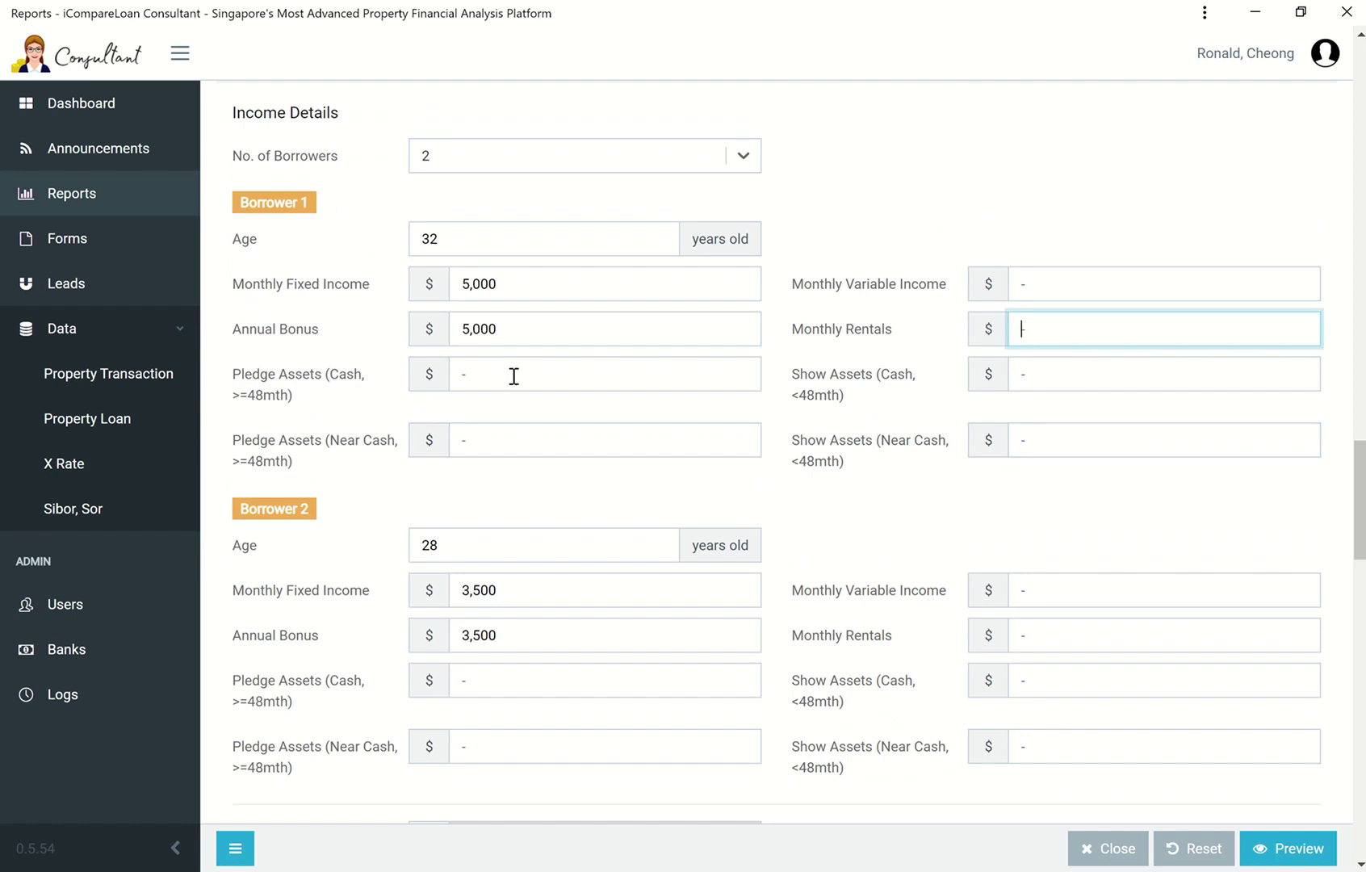
Step: Compare Borrower 1's Pledge Assets (Cash, >=48mth) and Show Assets (Cash, <48mth) fields in the income details
scroll(934, 369, up, 1)
click(873, 406)
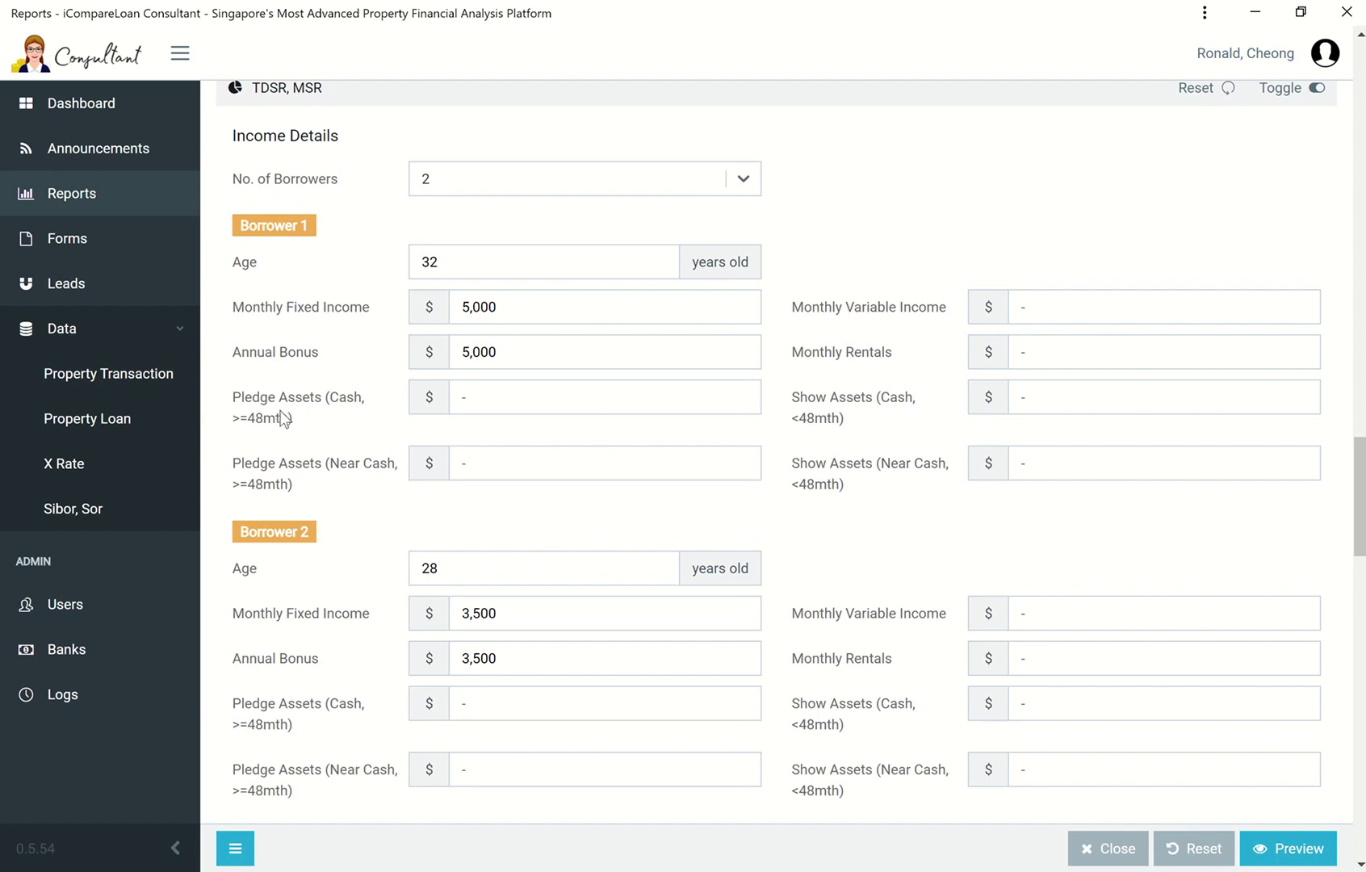
click(495, 402)
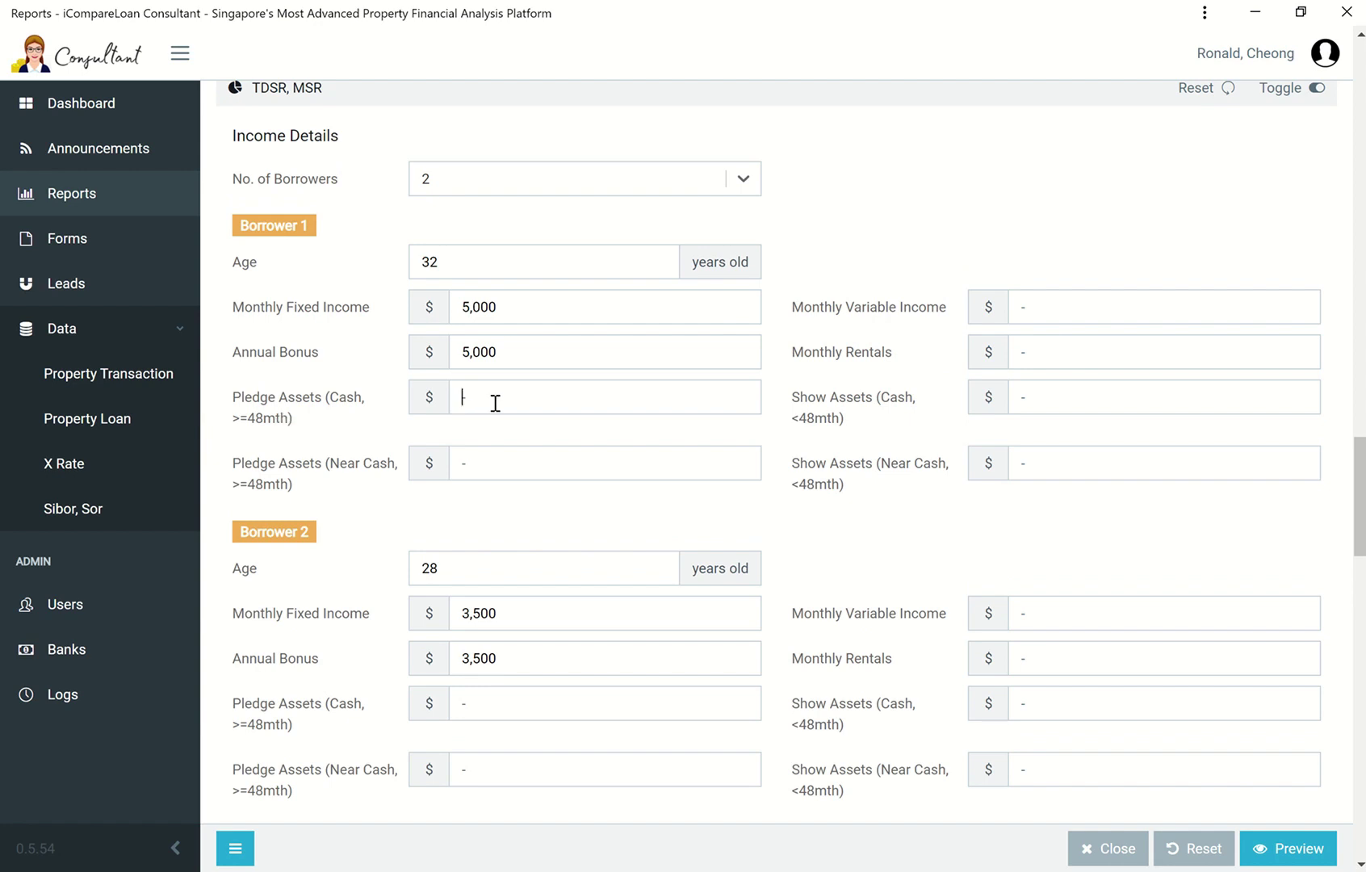
click(1040, 395)
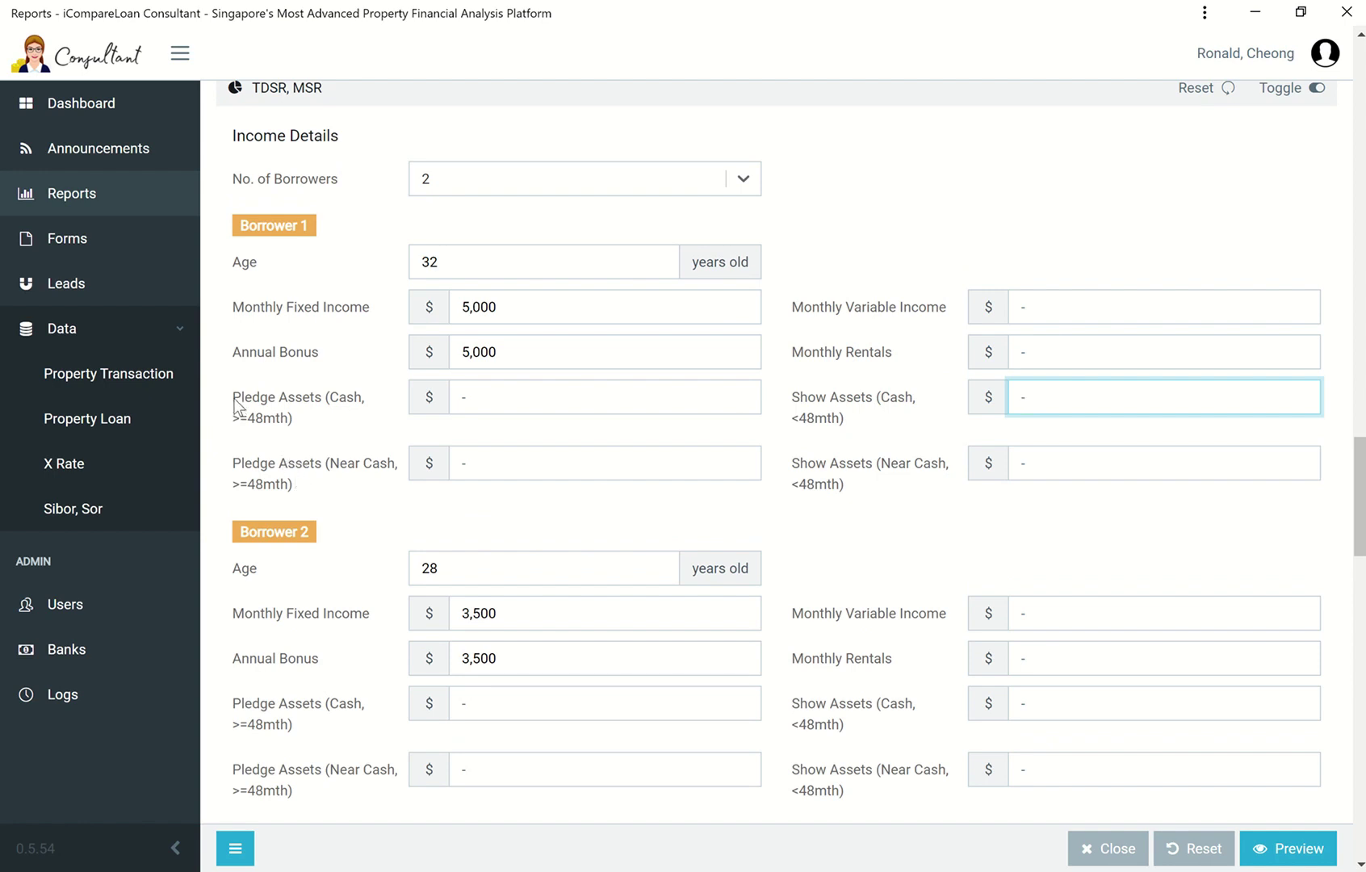
drag(233, 397, 307, 422)
drag(792, 397, 843, 422)
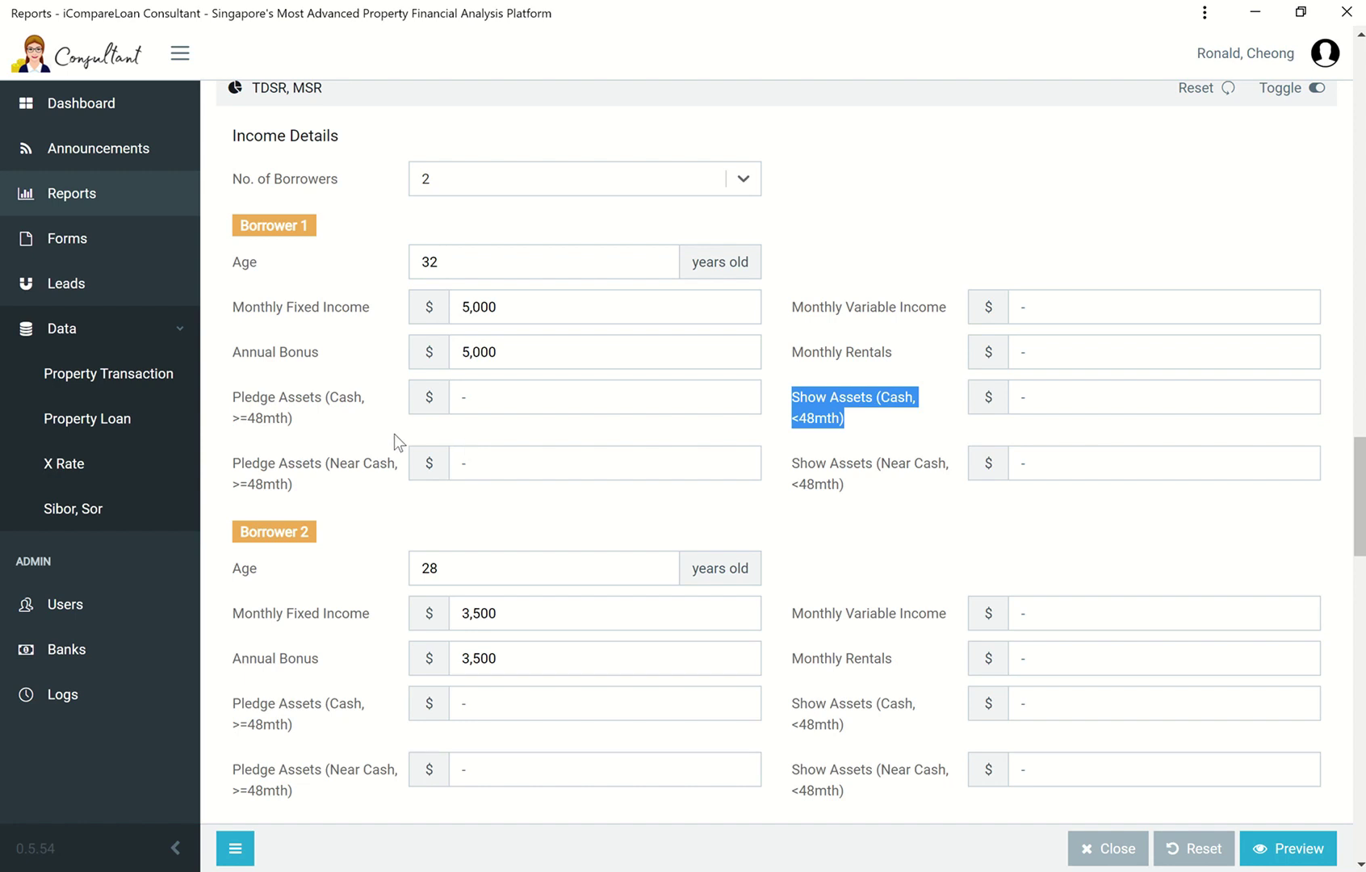
drag(234, 394, 292, 418)
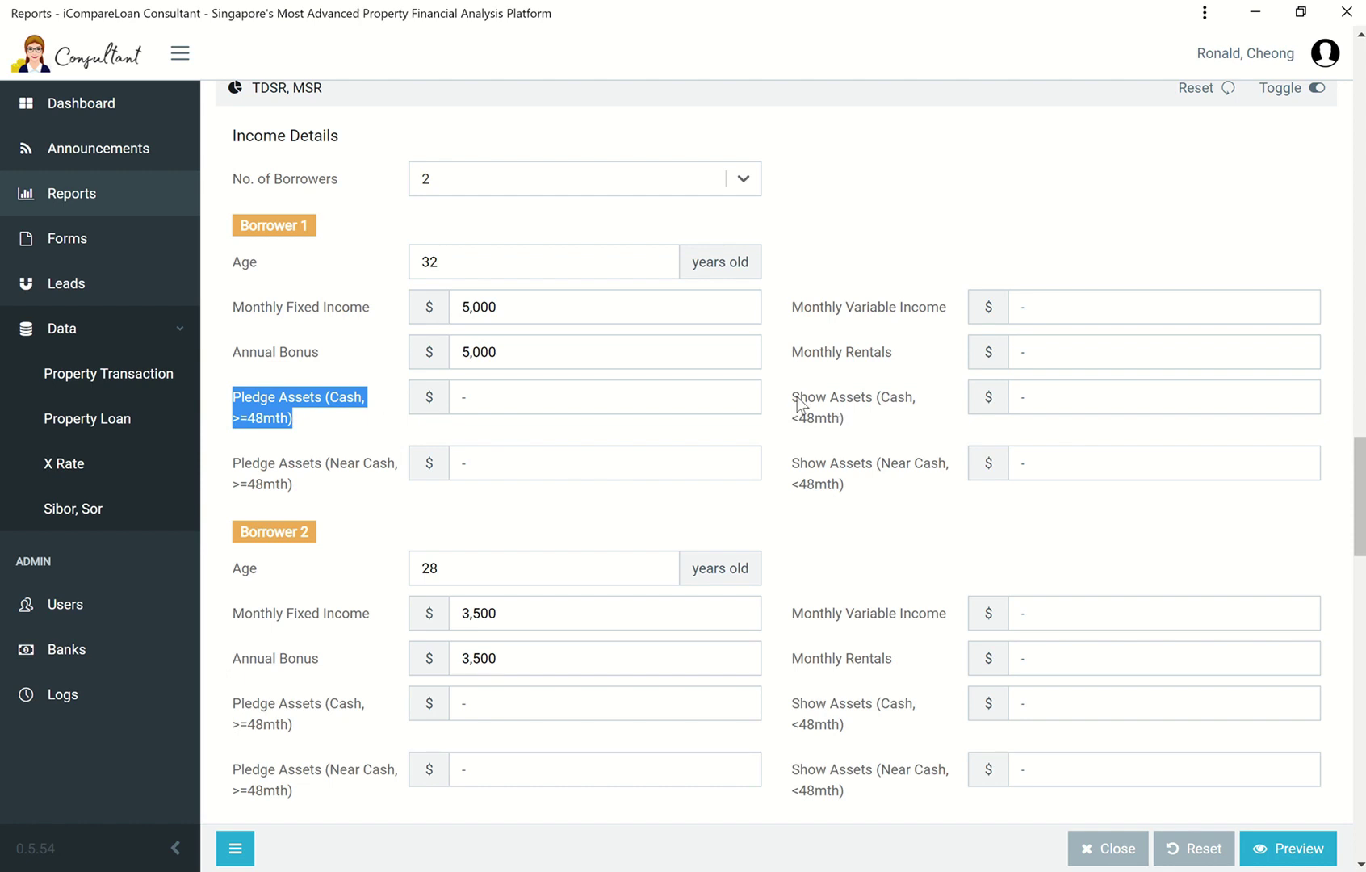
drag(797, 401, 871, 436)
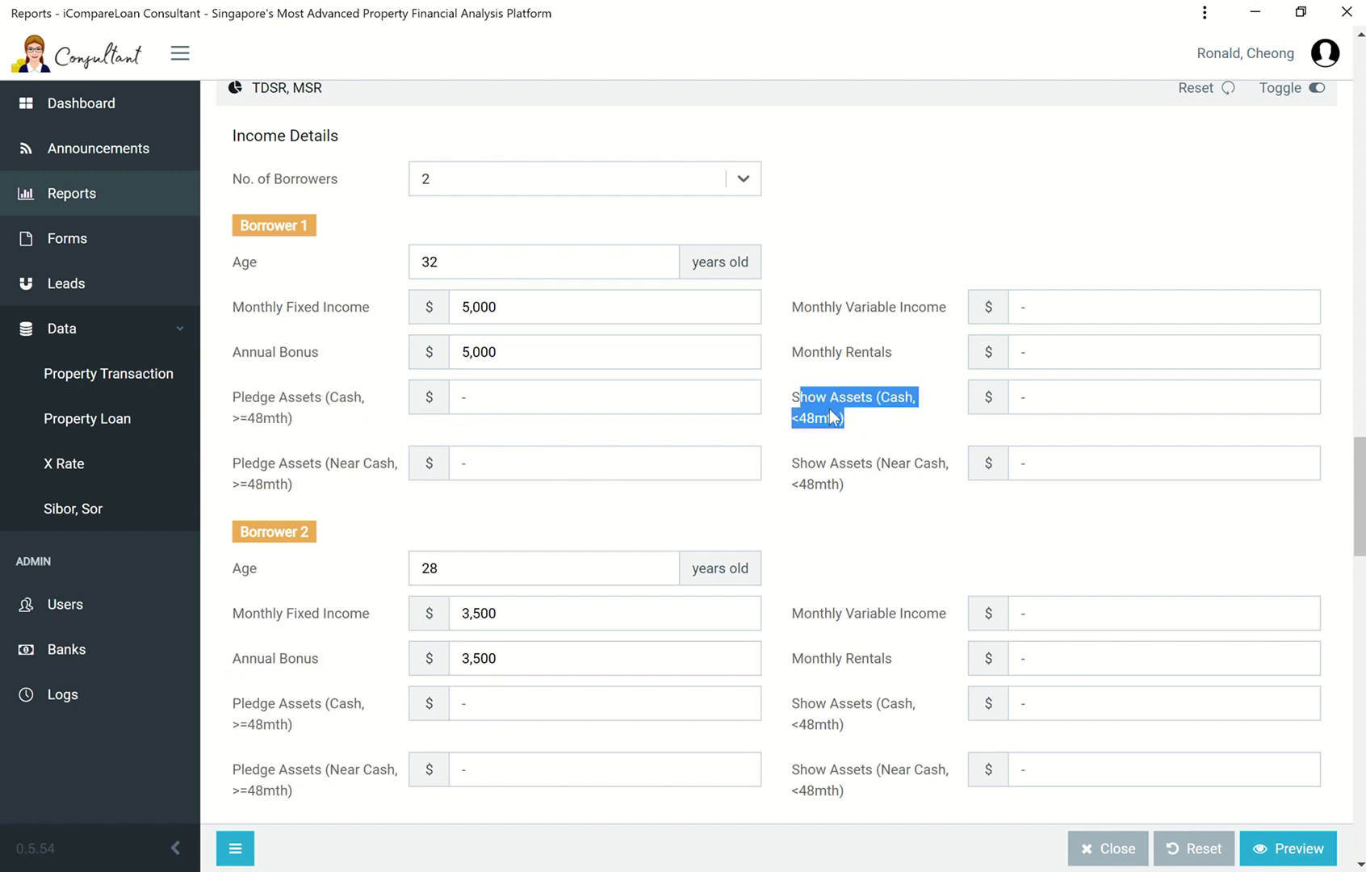
click(802, 409)
drag(798, 401, 858, 369)
scroll(830, 418, down, 1)
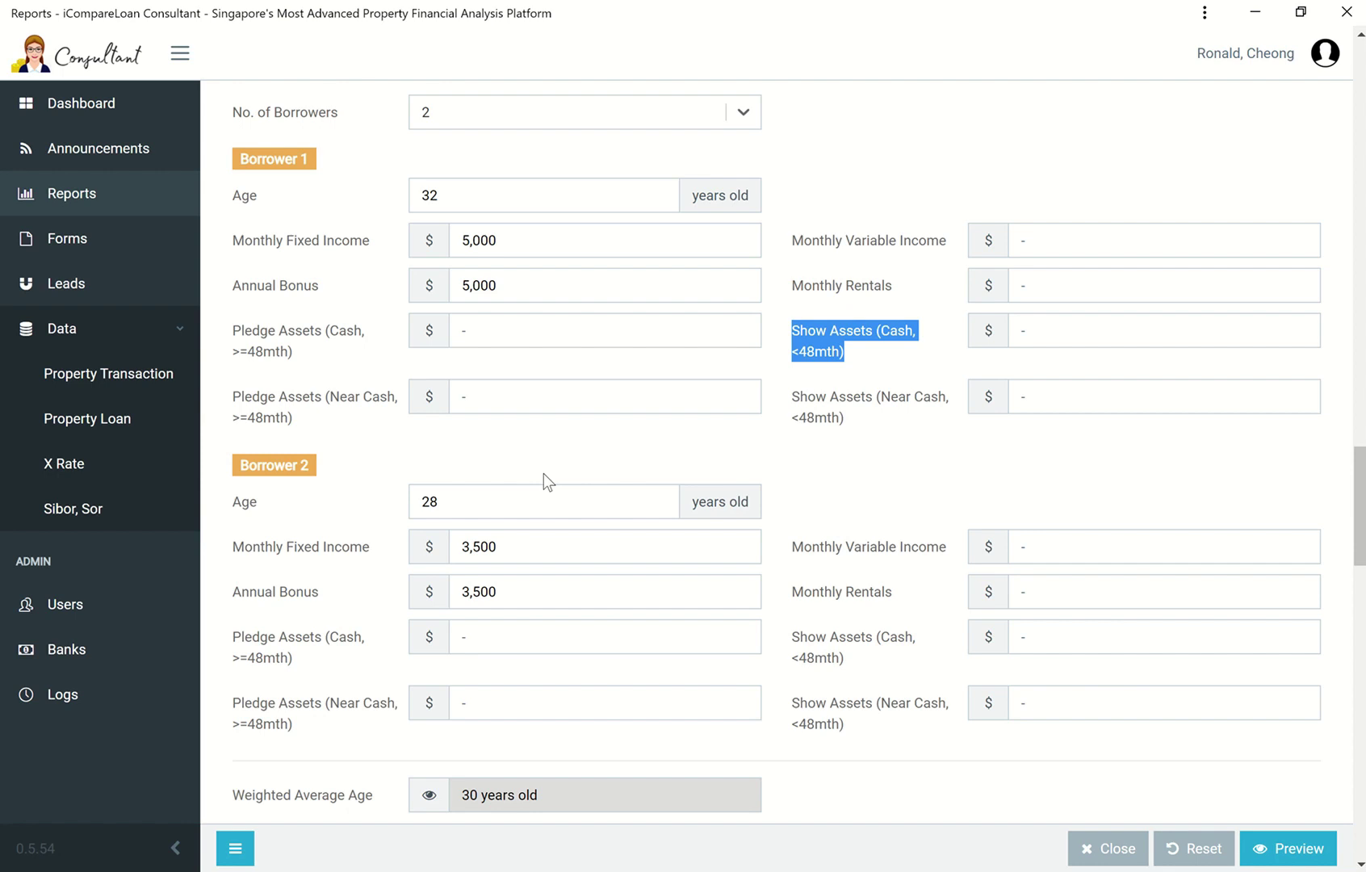
click(498, 341)
click(1105, 335)
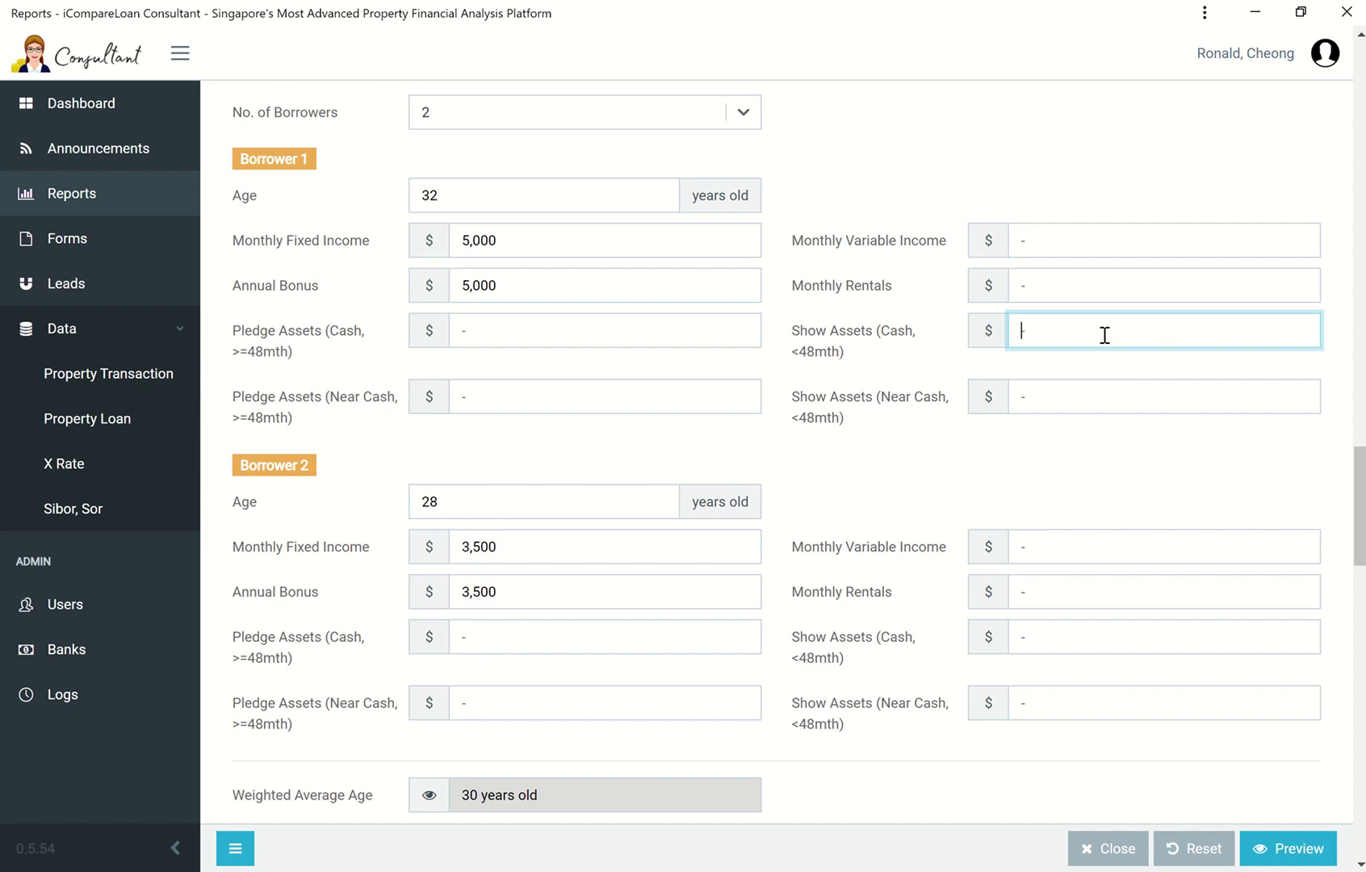
click(647, 334)
click(1037, 327)
Step: Examine the weighted average age, the monthly total income and the number of outstanding residential loans
drag(1362, 494, 1362, 582)
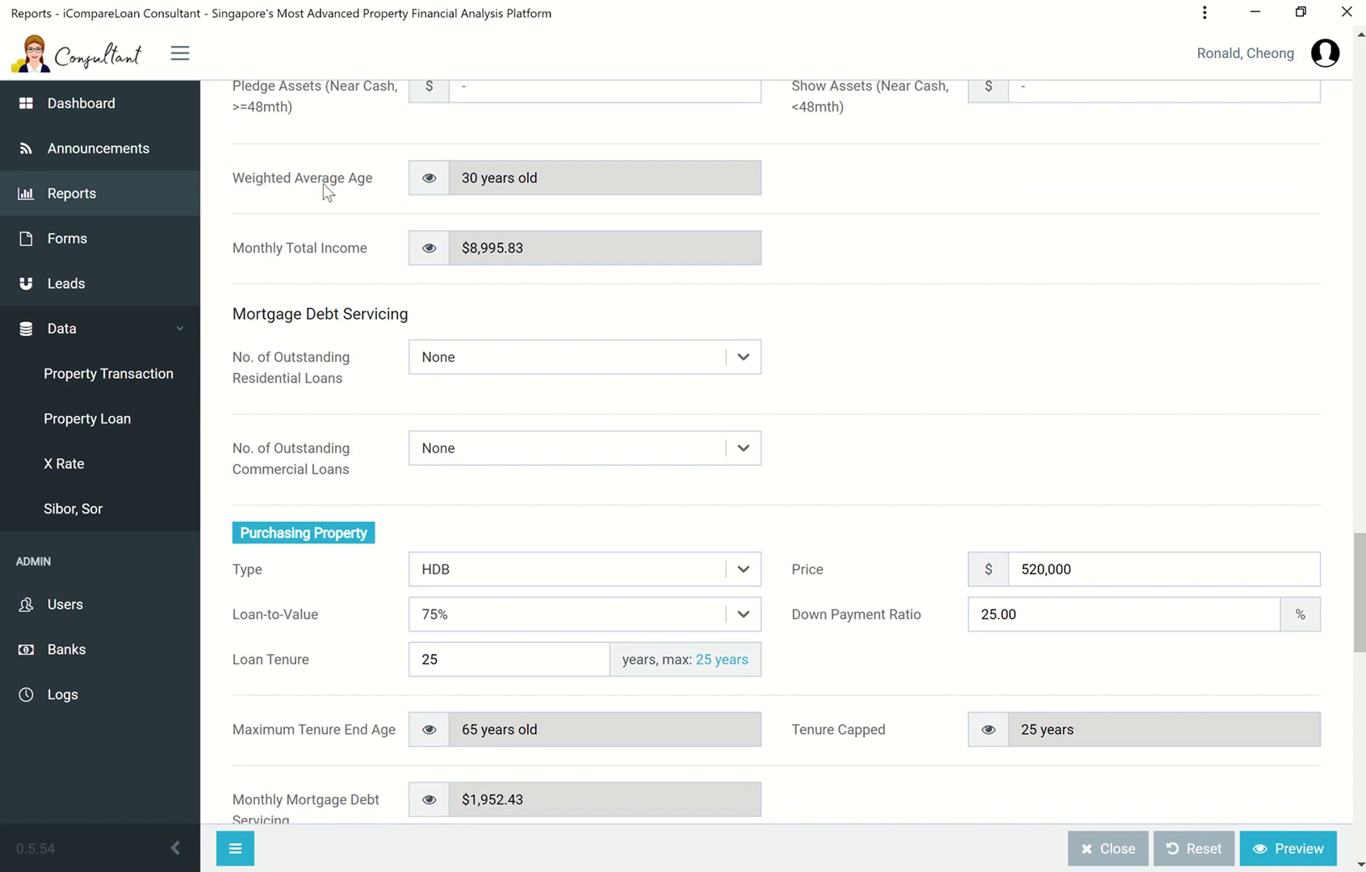
click(577, 181)
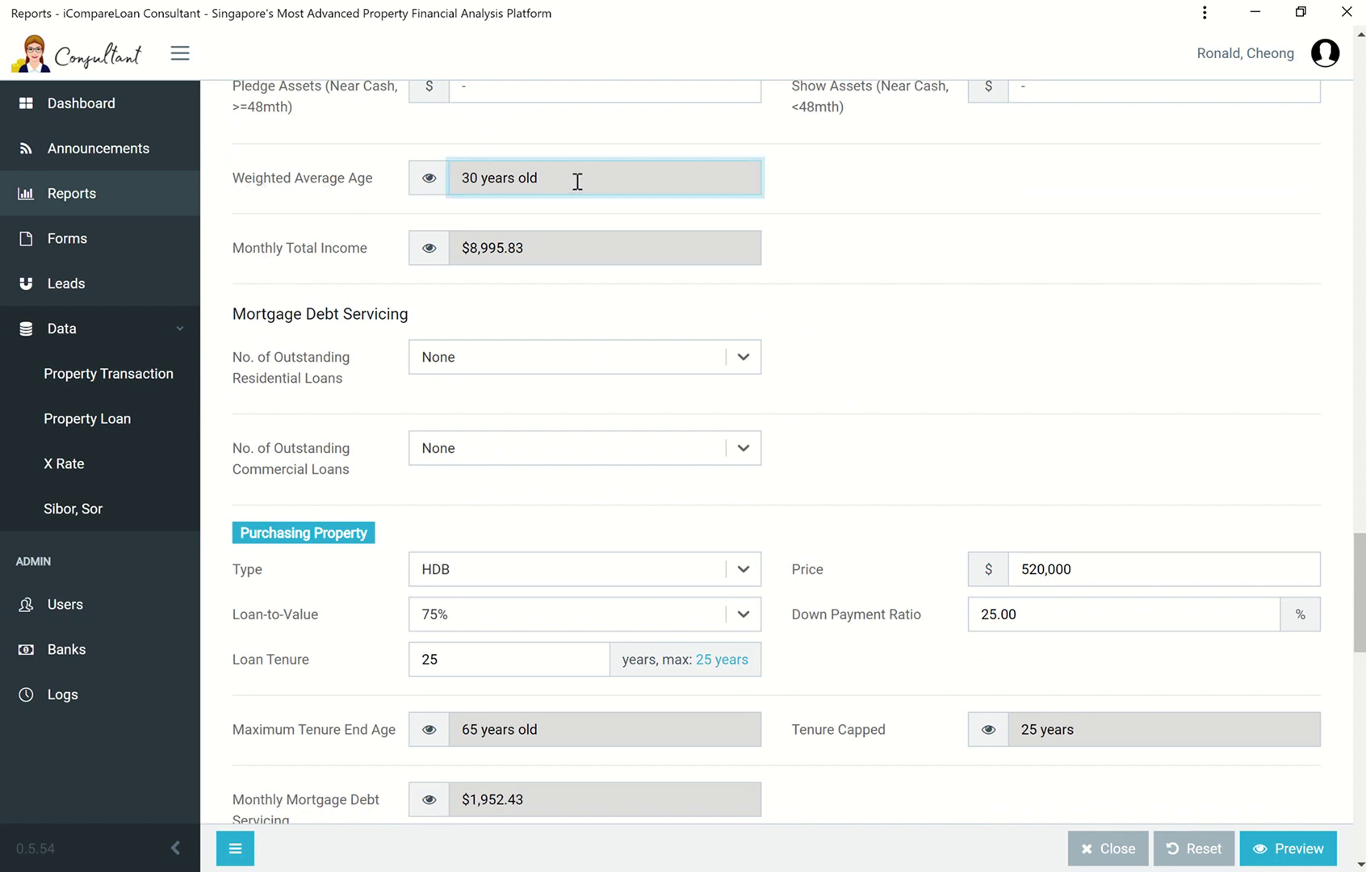
click(258, 253)
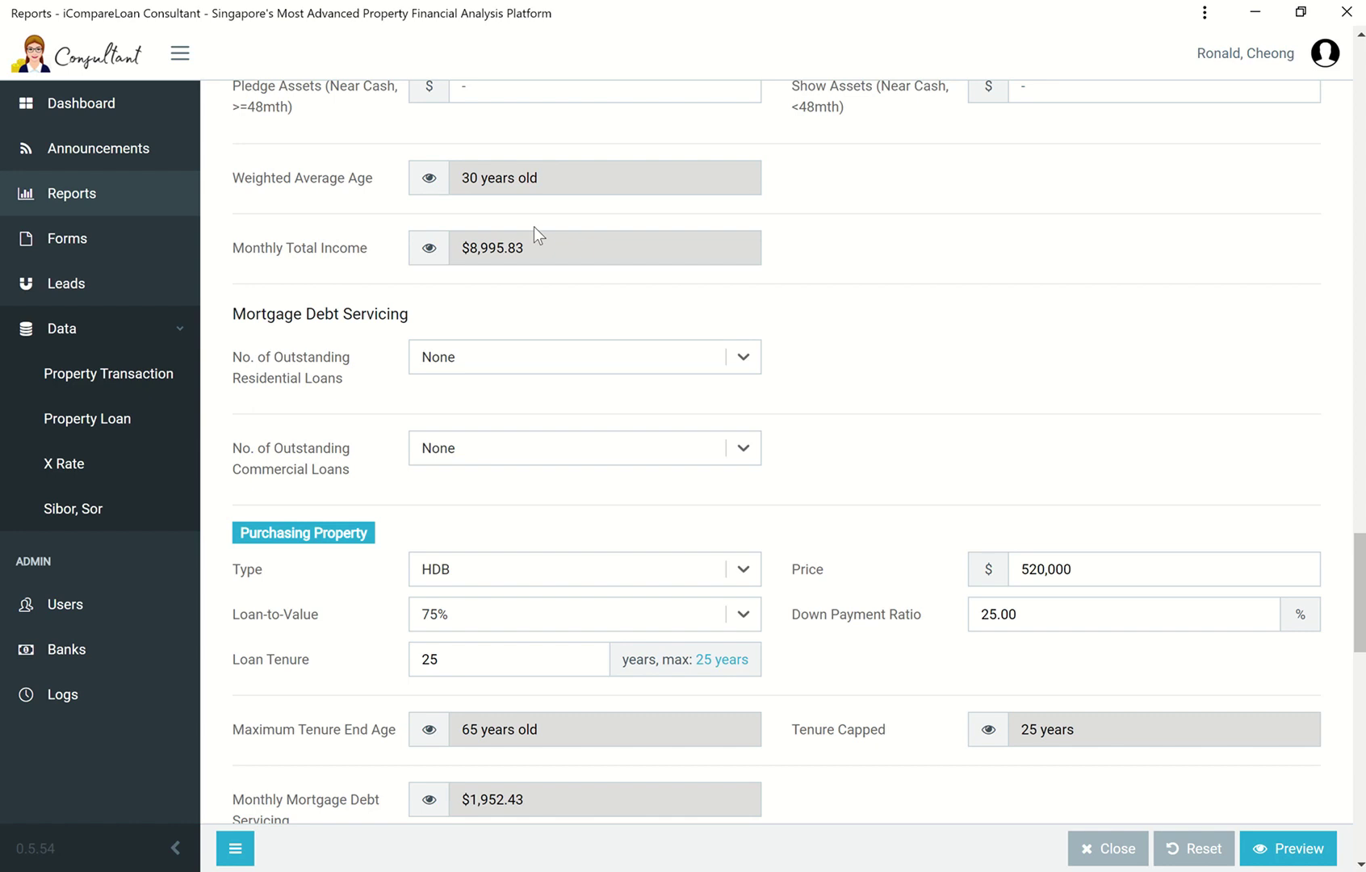
click(572, 251)
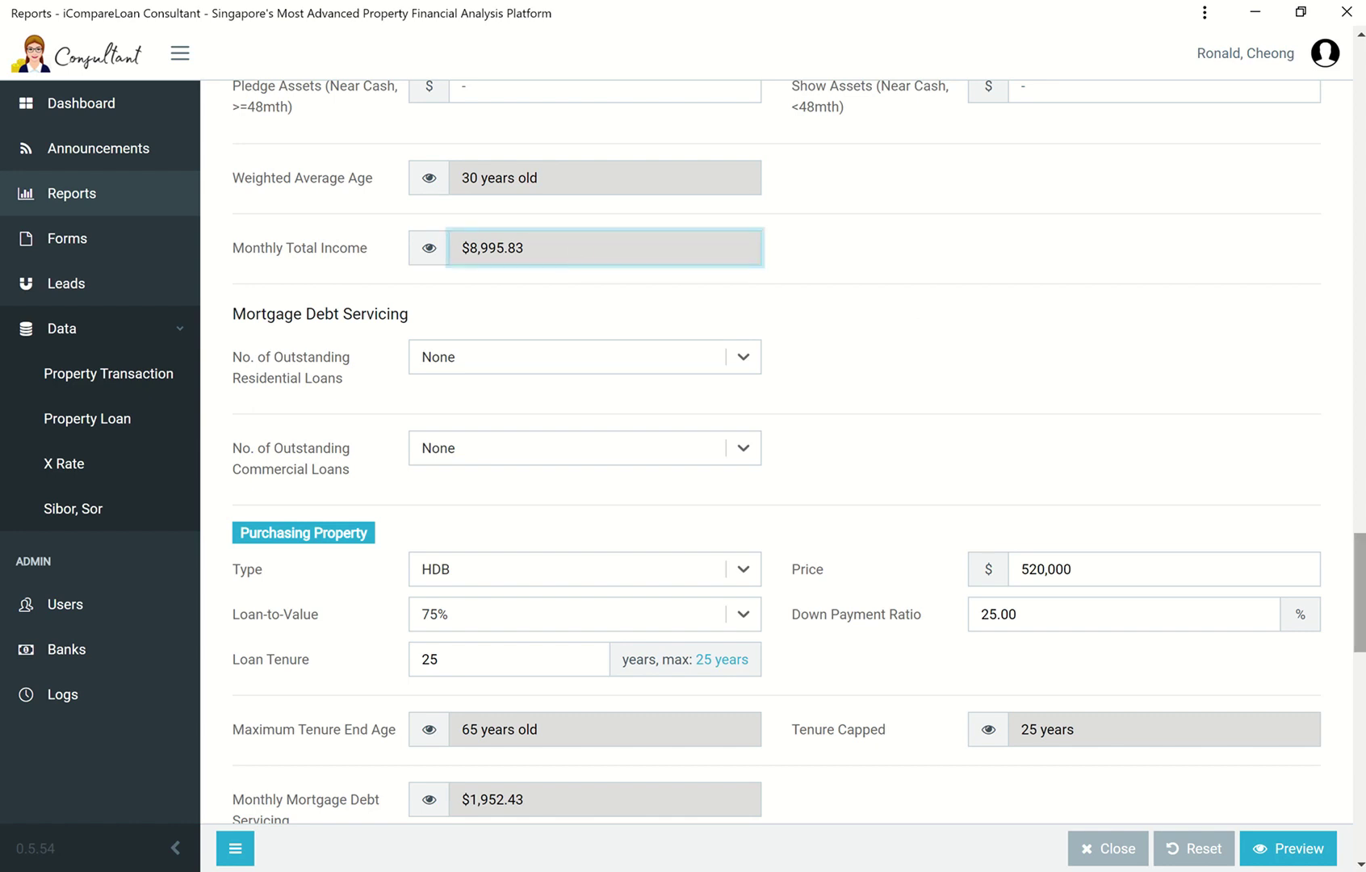
scroll(939, 448, down, 2)
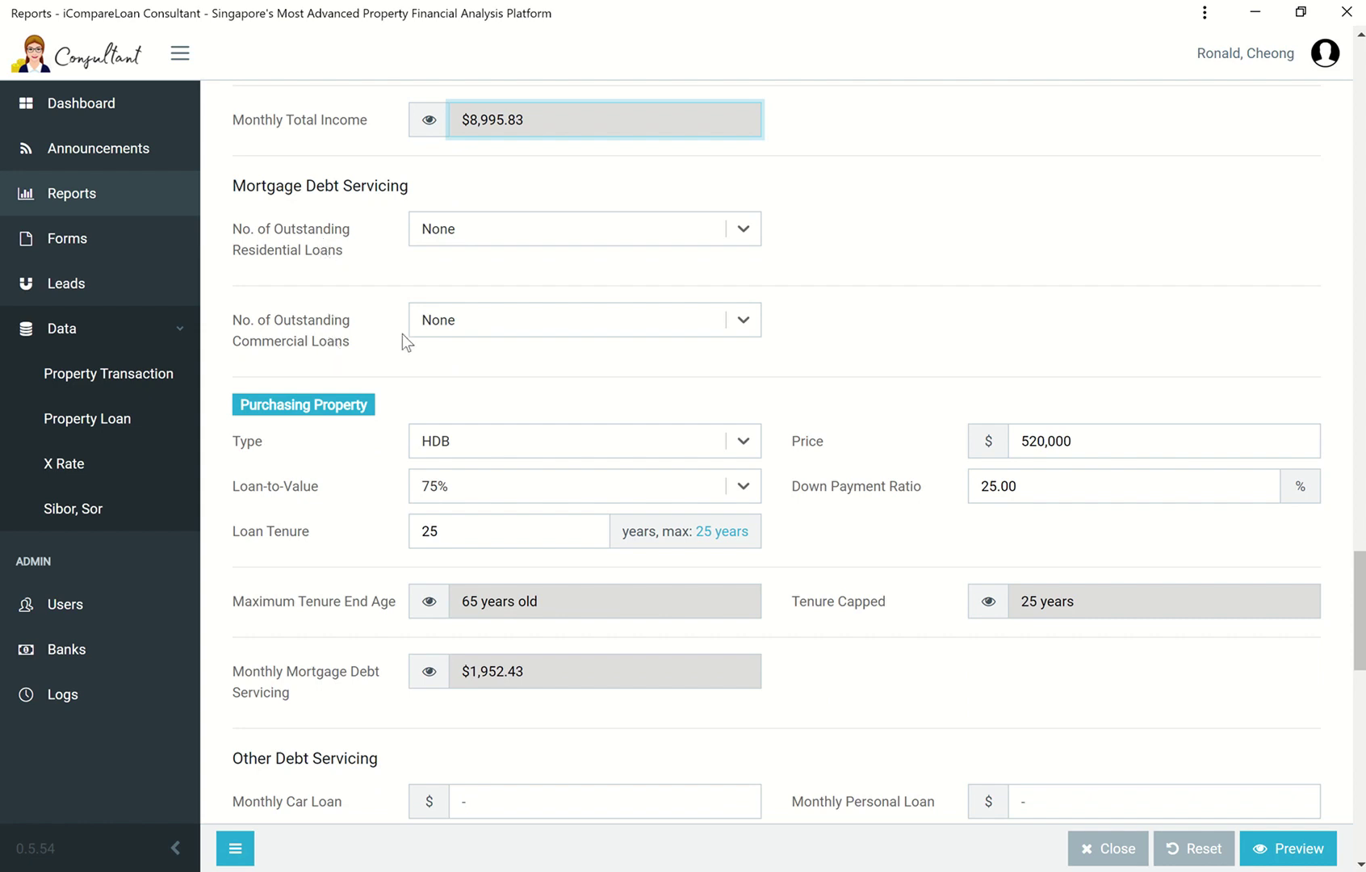
click(522, 246)
click(522, 246)
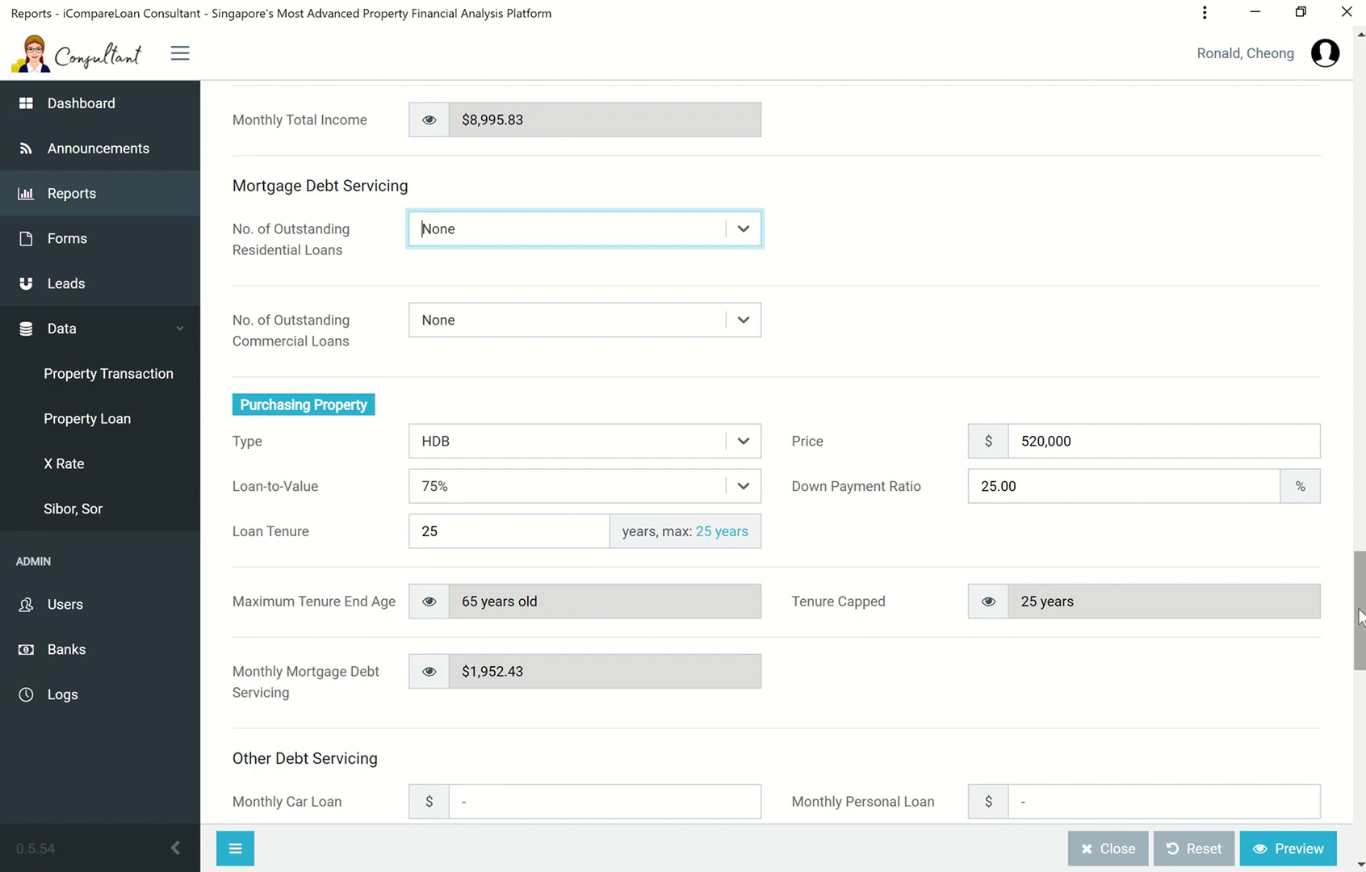
Step: Set the monthly car loan under Other Debt Servicing to $900, leaving the personal loan and guarantors servicing empty
drag(1360, 618, 1360, 738)
scroll(967, 480, up, 2)
scroll(967, 479, up, 3)
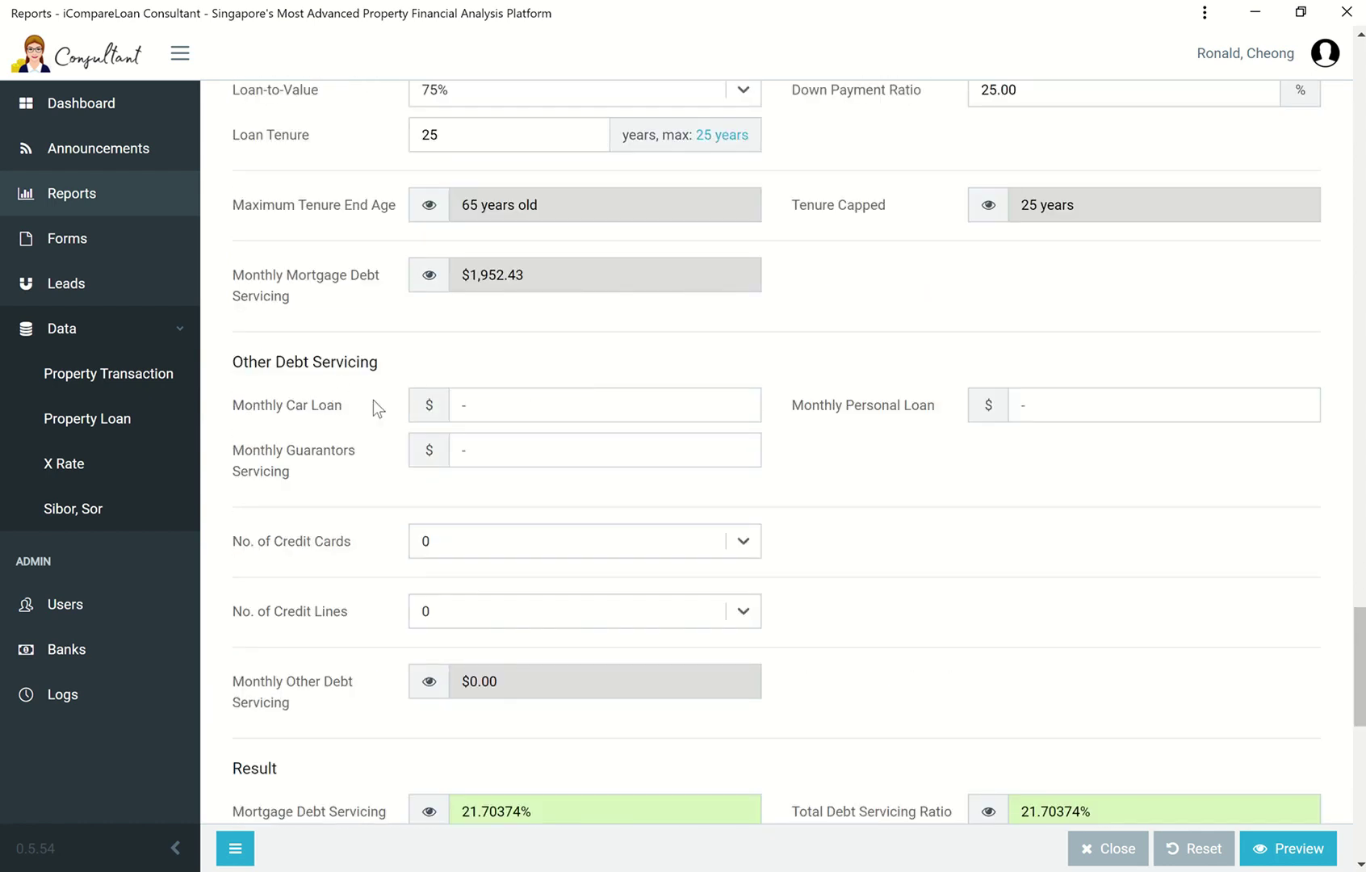
click(537, 409)
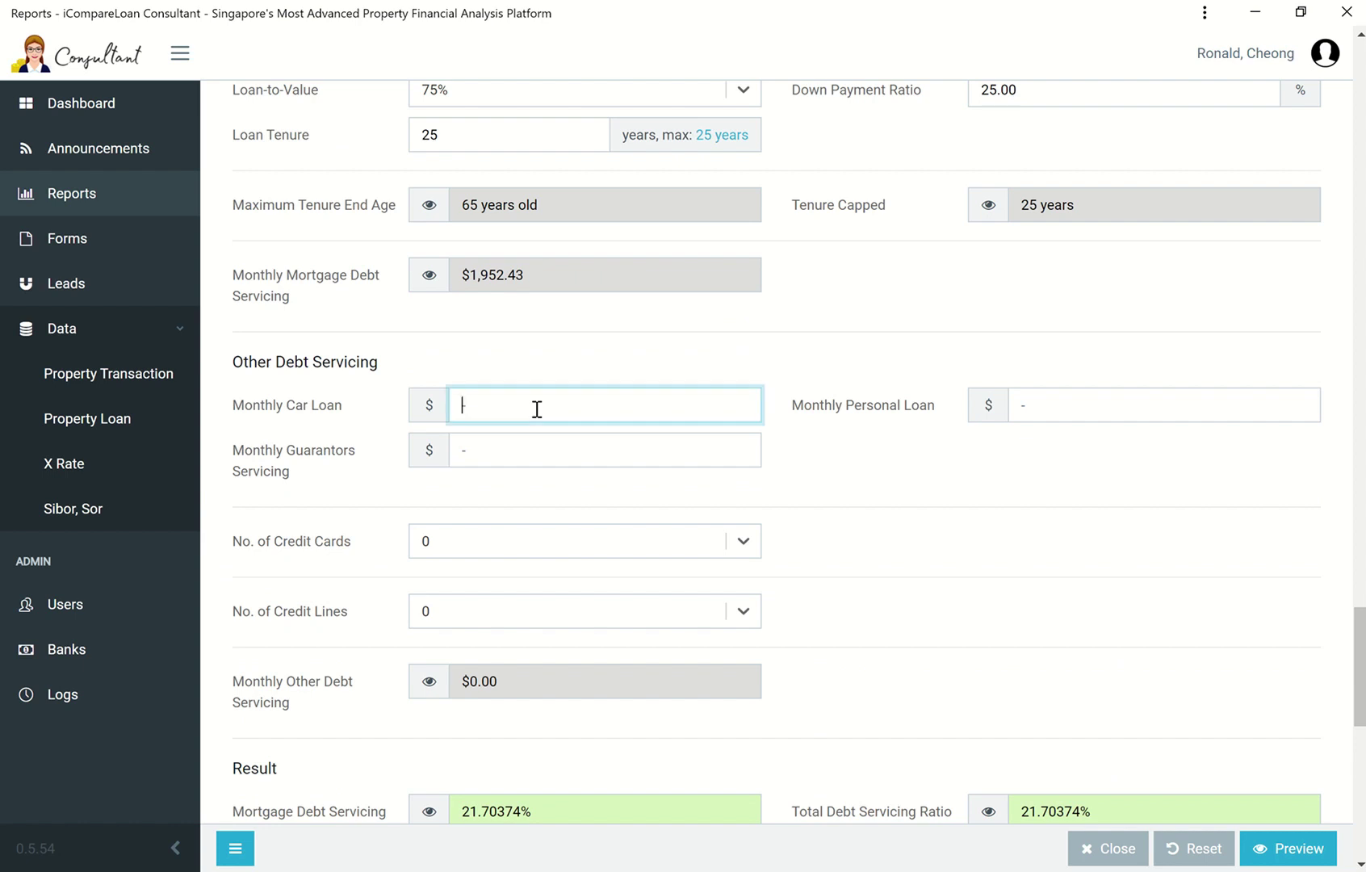
text(900)
click(1117, 411)
click(601, 459)
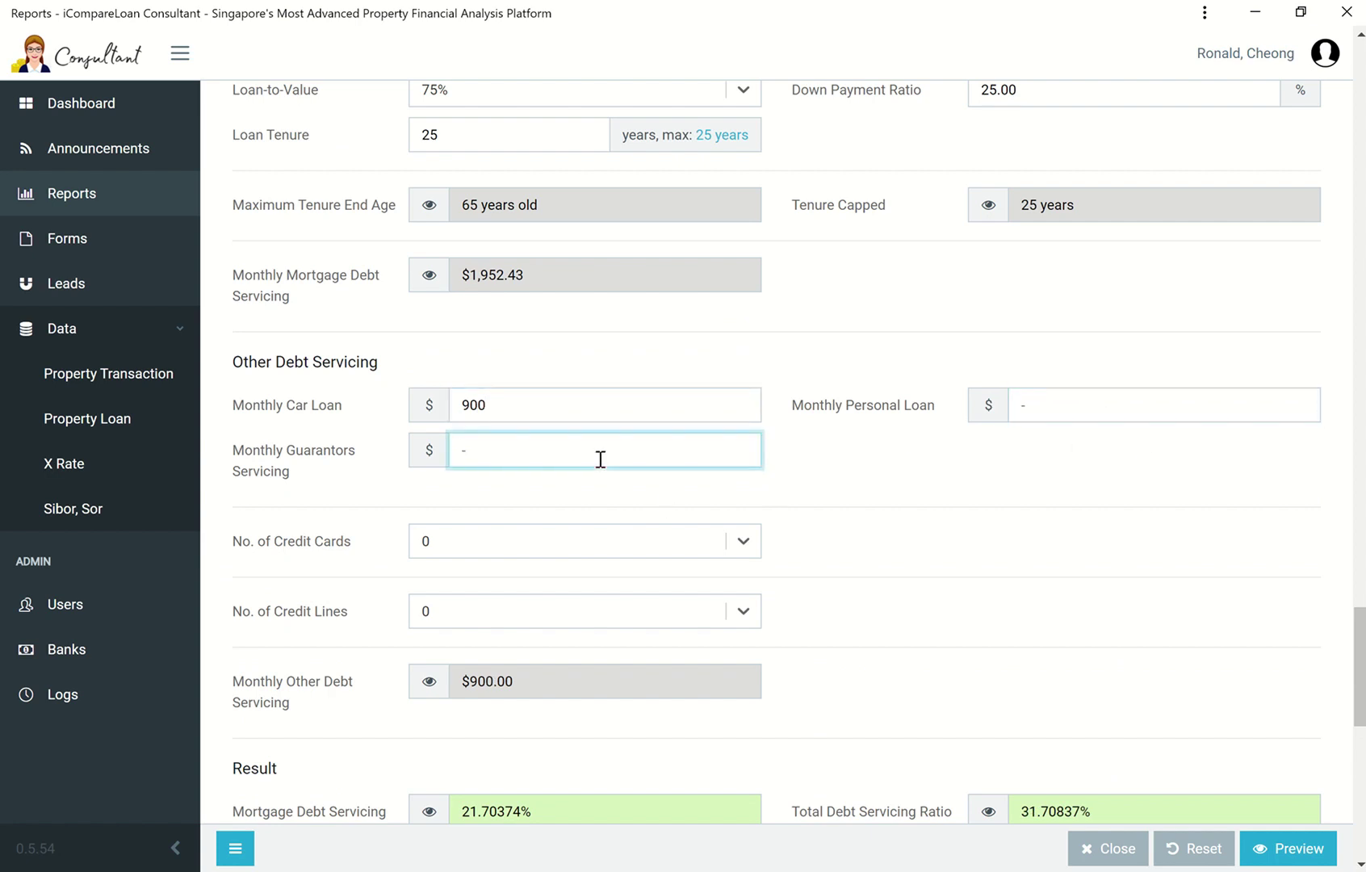
Step: Set the number of credit cards to 4 and go to Credit Card 1's outstanding amount
click(589, 540)
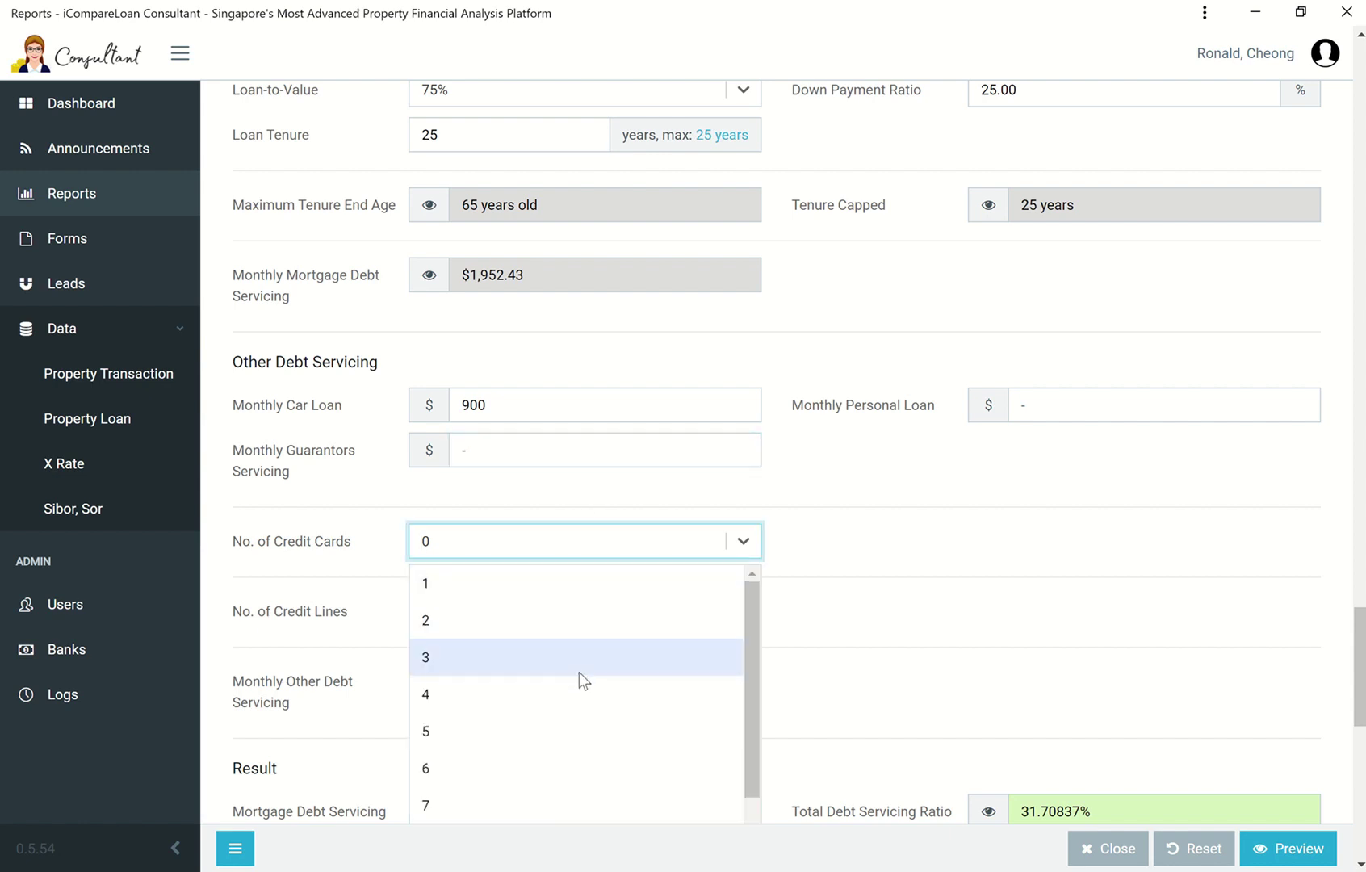
click(577, 693)
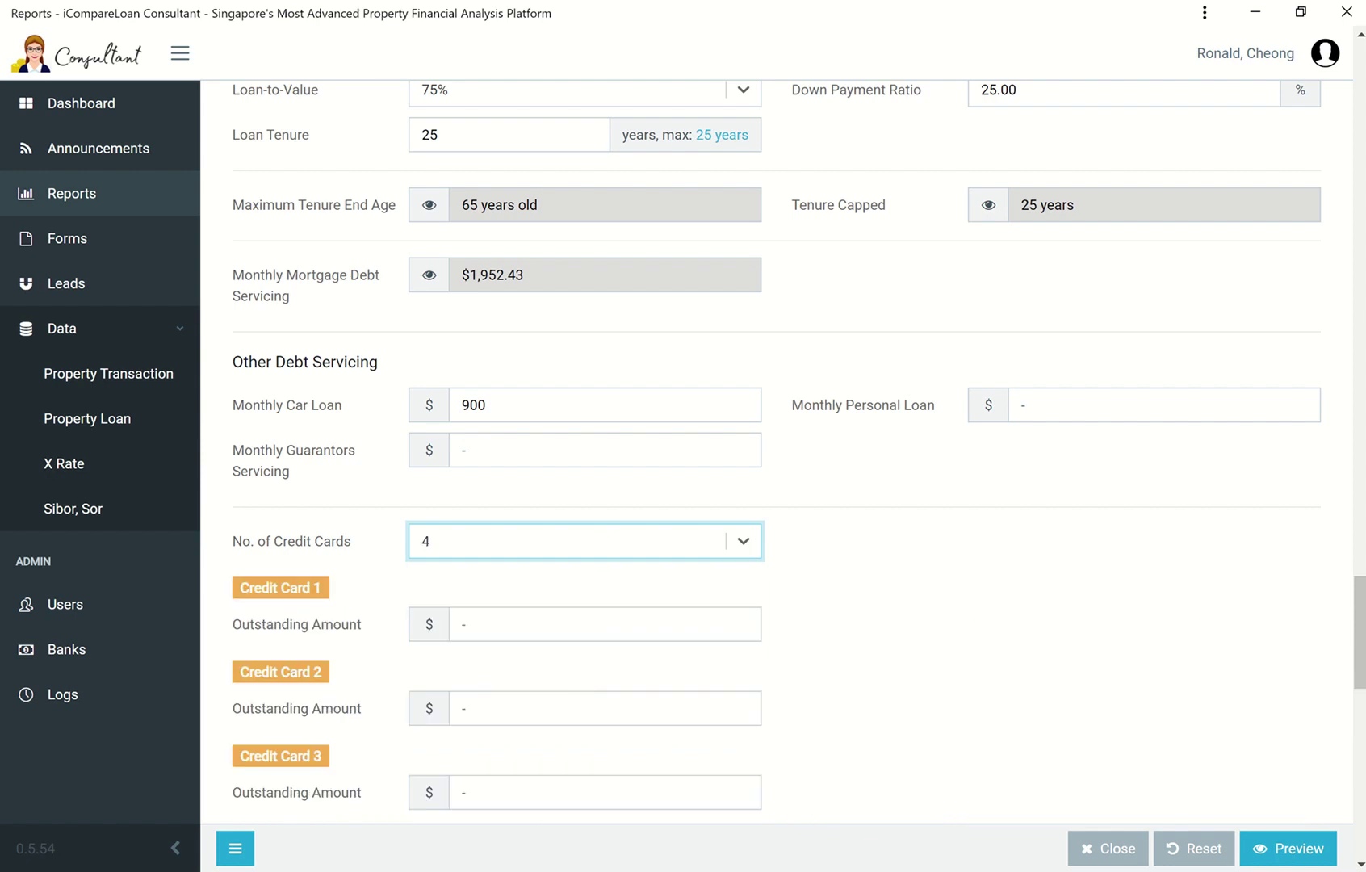
drag(1359, 635, 1360, 684)
click(565, 260)
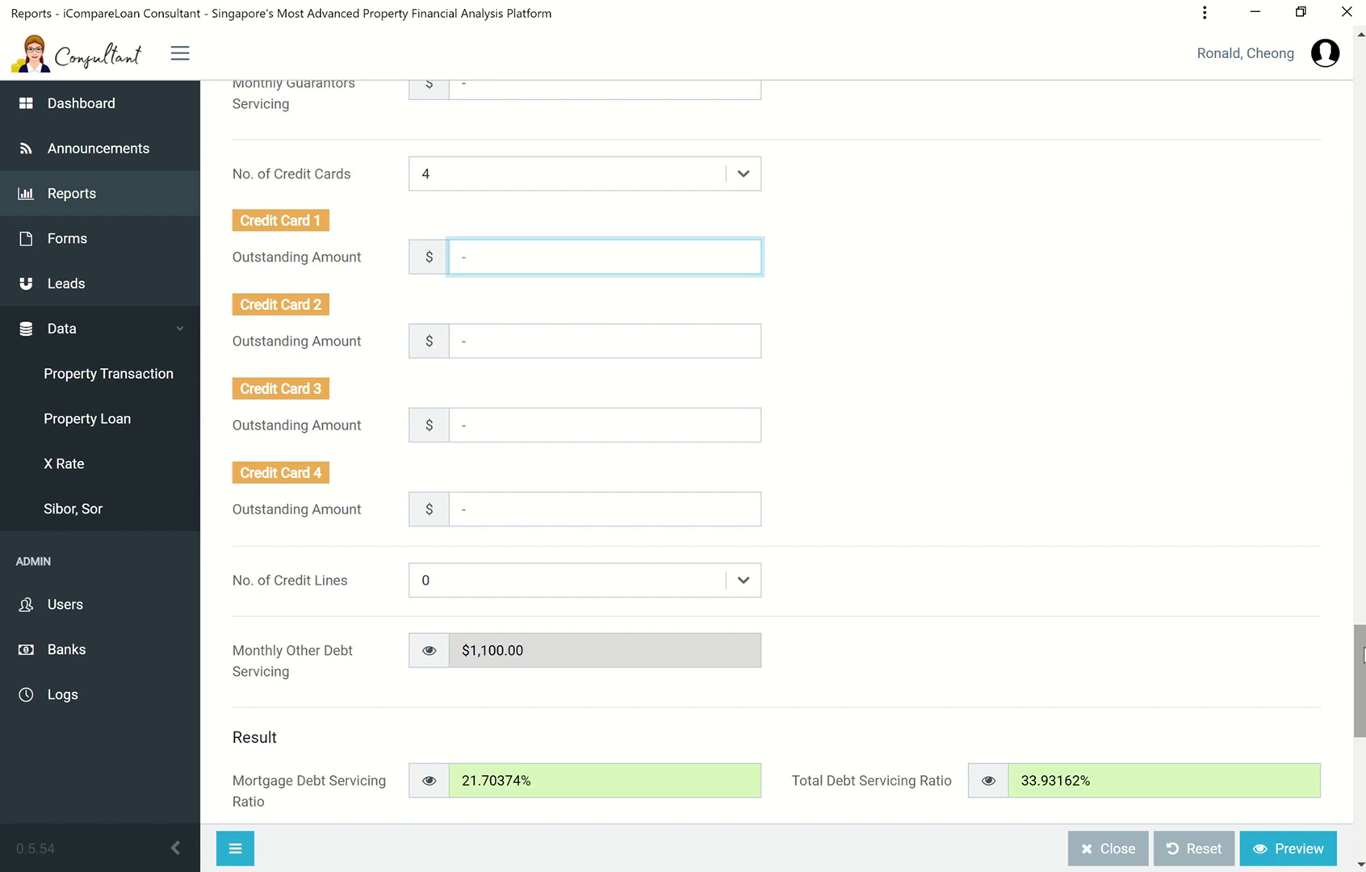
Step: Check the outstanding amount fields of the four credit cards and the No. of Credit Lines options, leaving credit lines at 0
scroll(888, 452, down, 2)
scroll(1135, 620, up, 2)
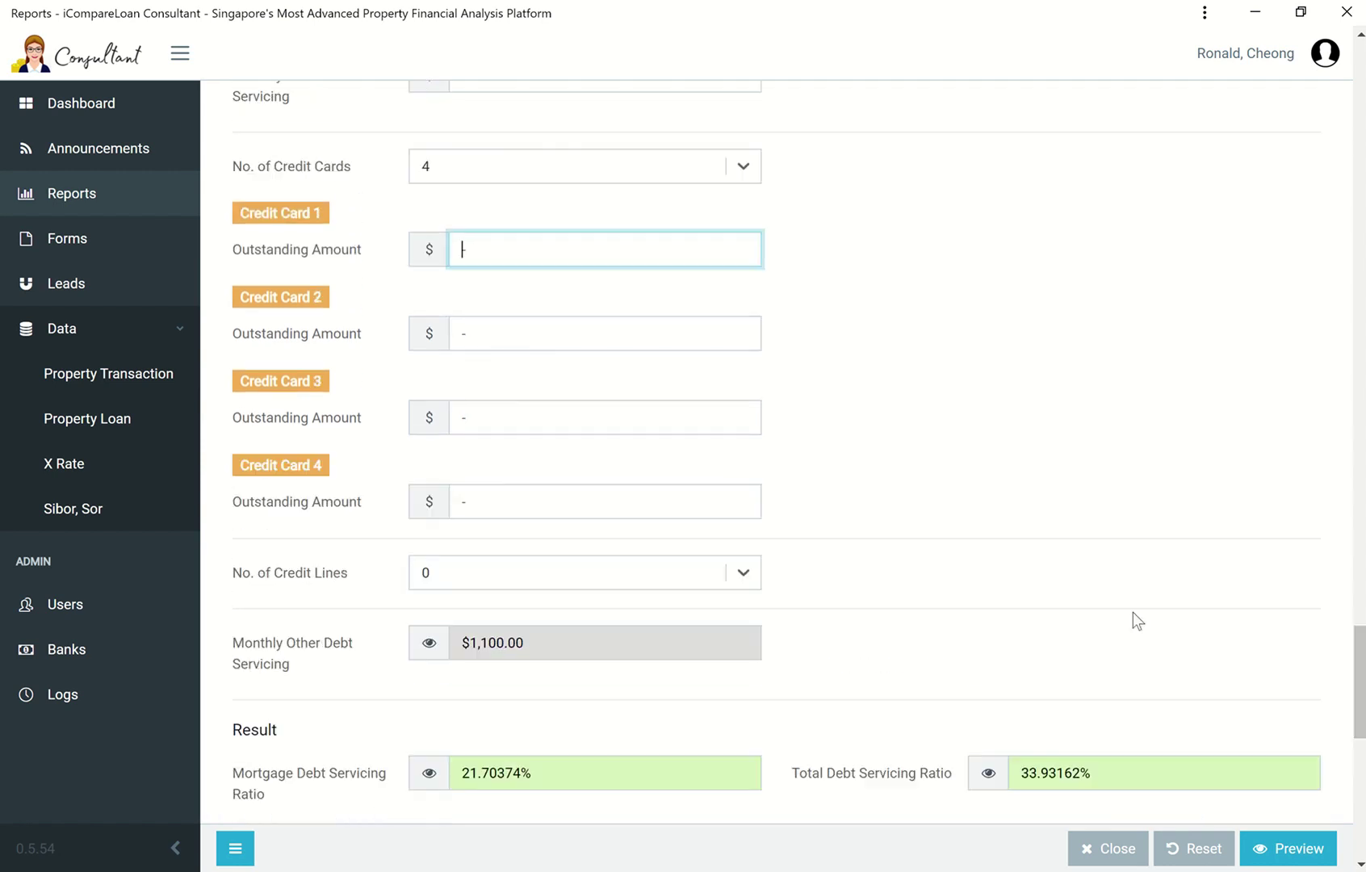
scroll(1066, 583, down, 2)
click(626, 425)
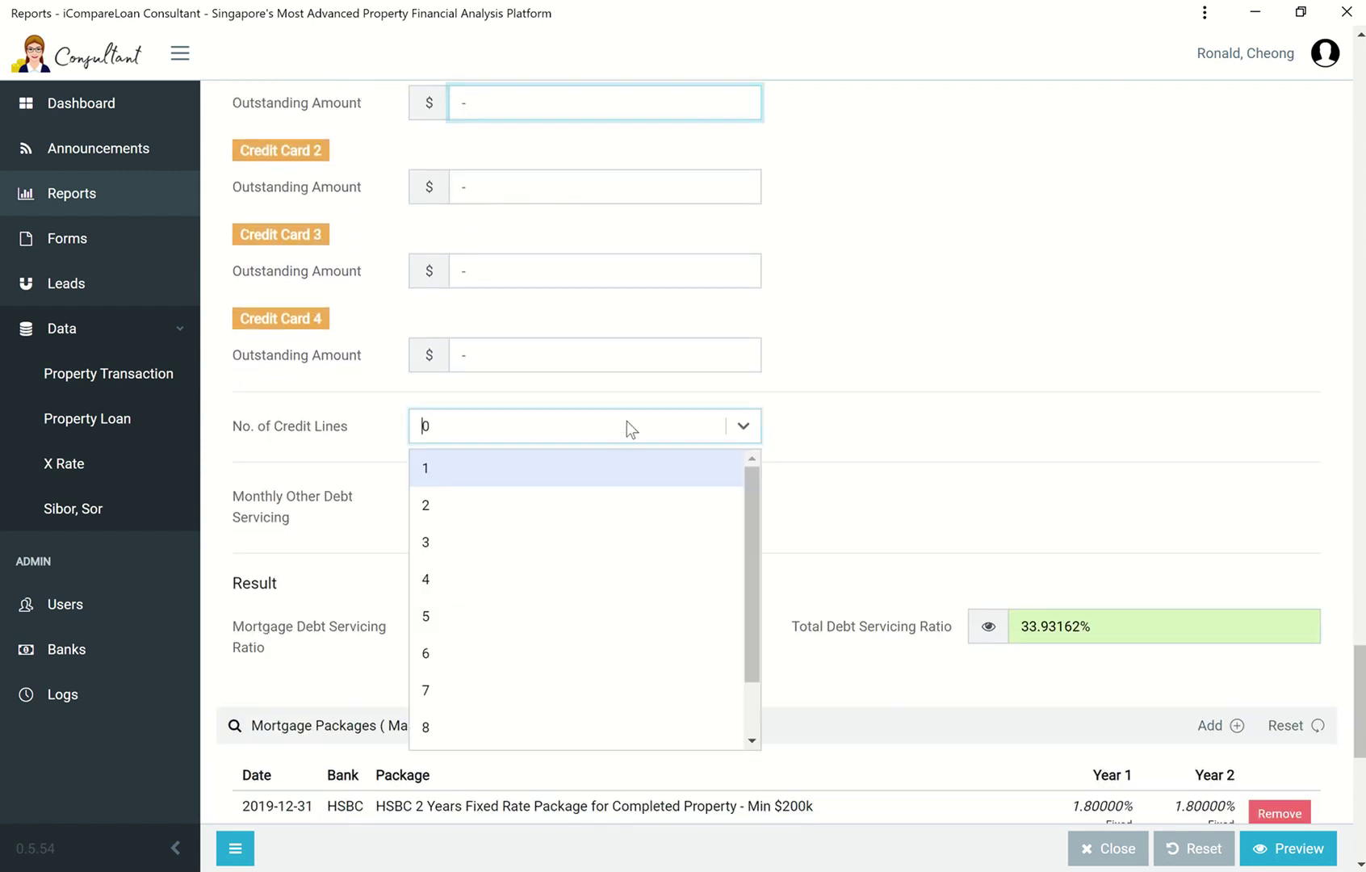
click(627, 425)
scroll(823, 460, down, 1)
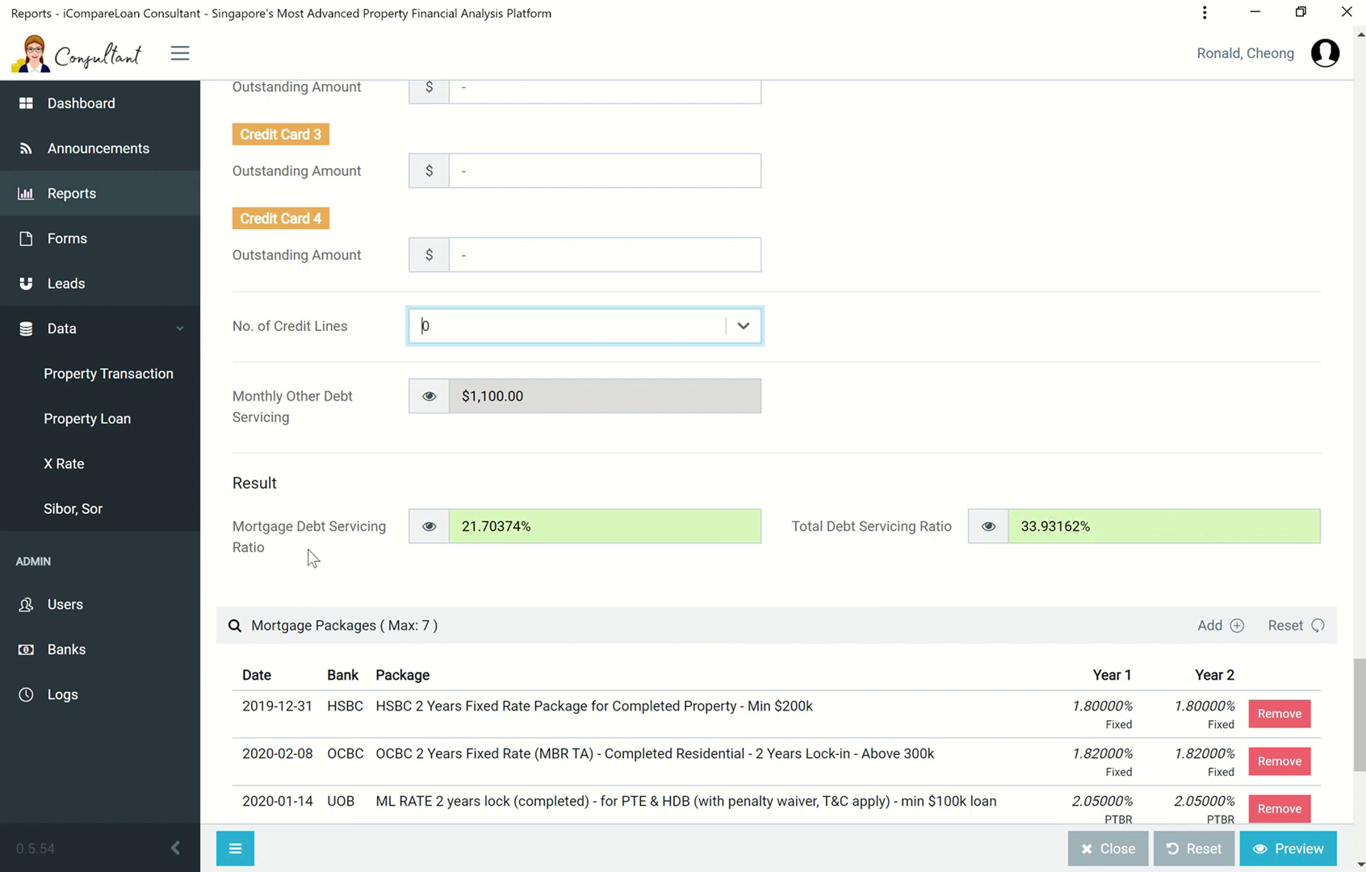
Step: Compare the Mortgage Debt Servicing Ratio with the Total Debt Servicing Ratio in the Result section
click(620, 543)
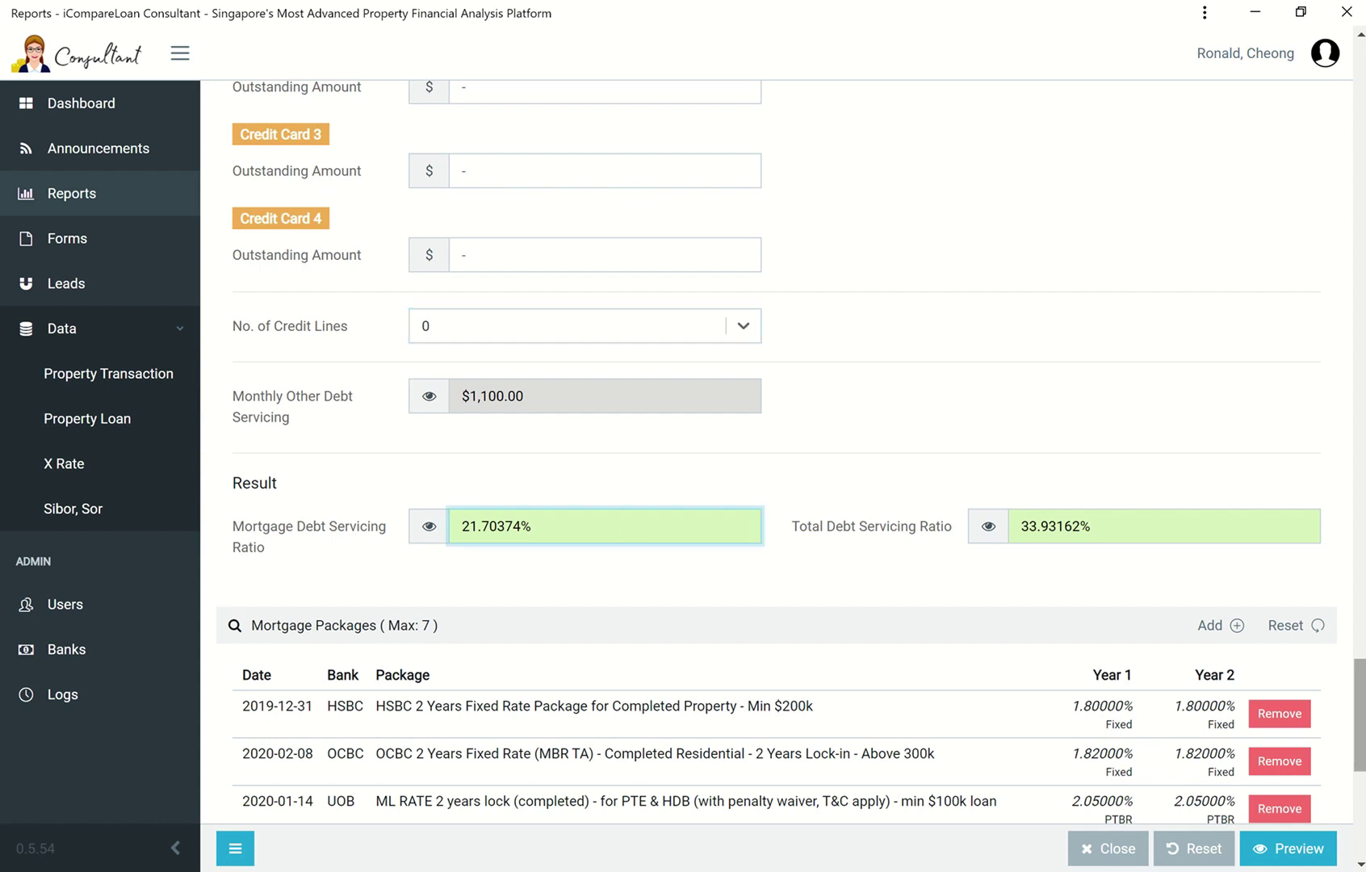
scroll(1360, 702, down, 1)
scroll(1360, 702, down, 5)
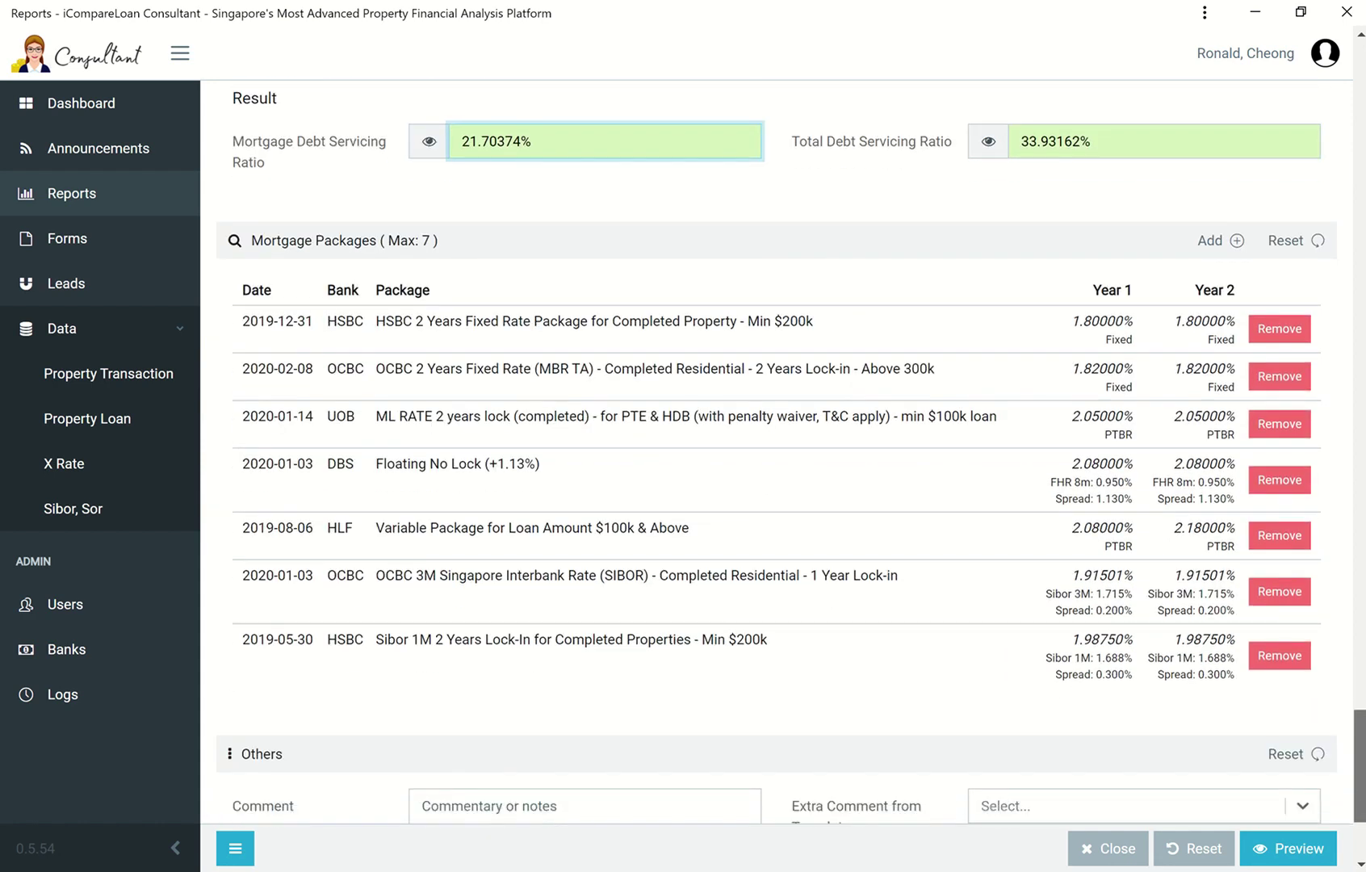
click(1134, 150)
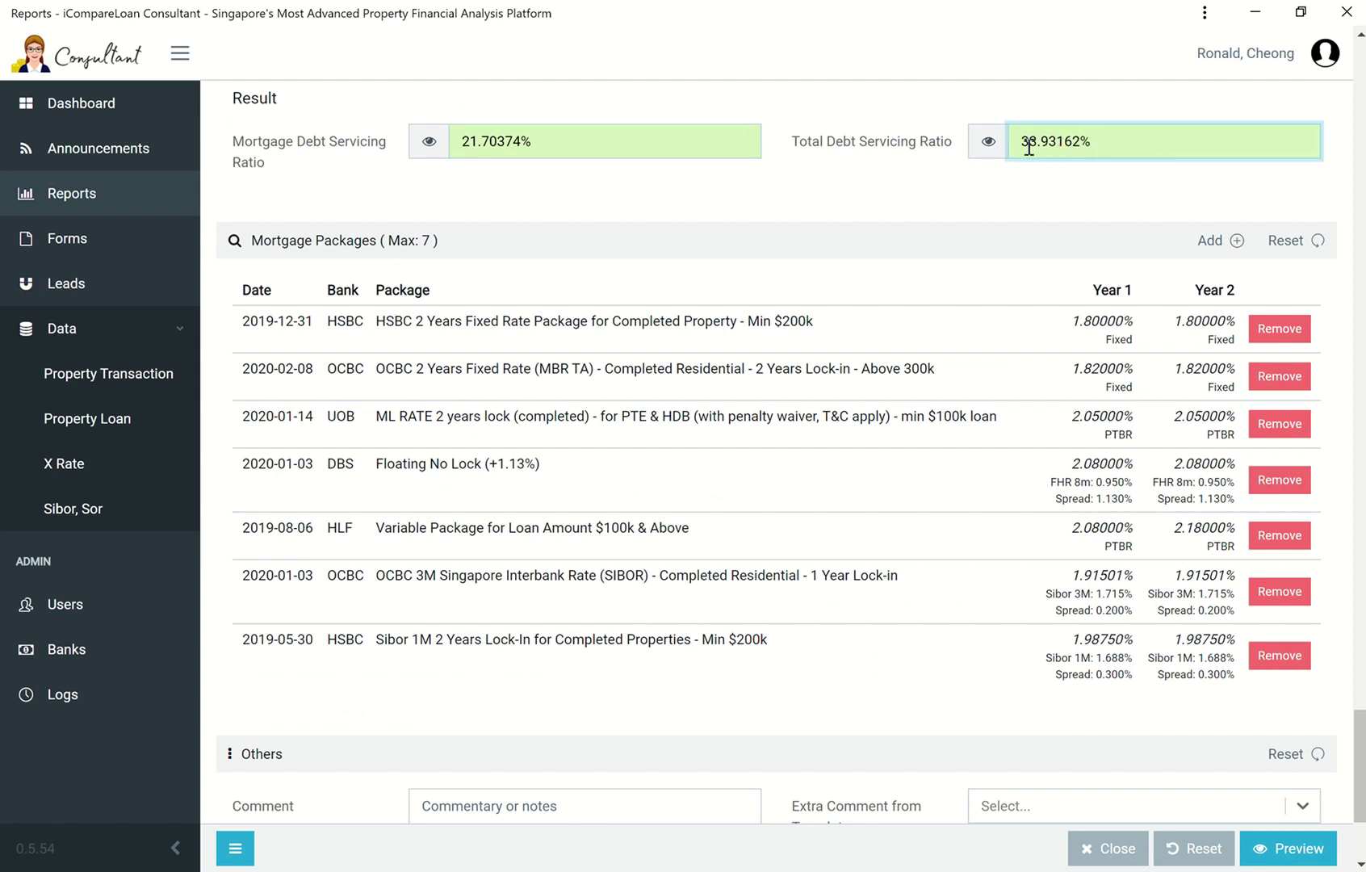
click(610, 144)
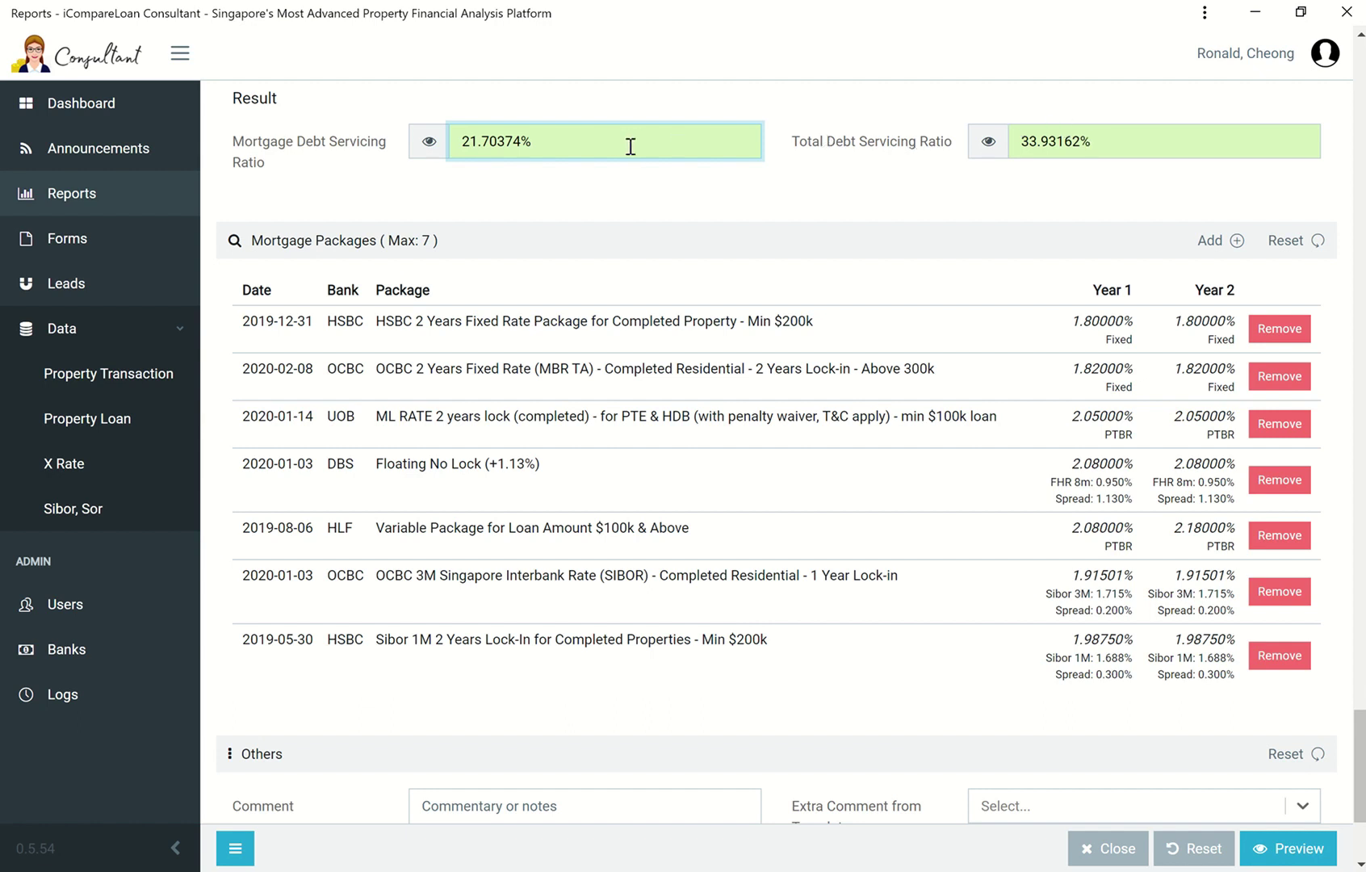
click(1142, 140)
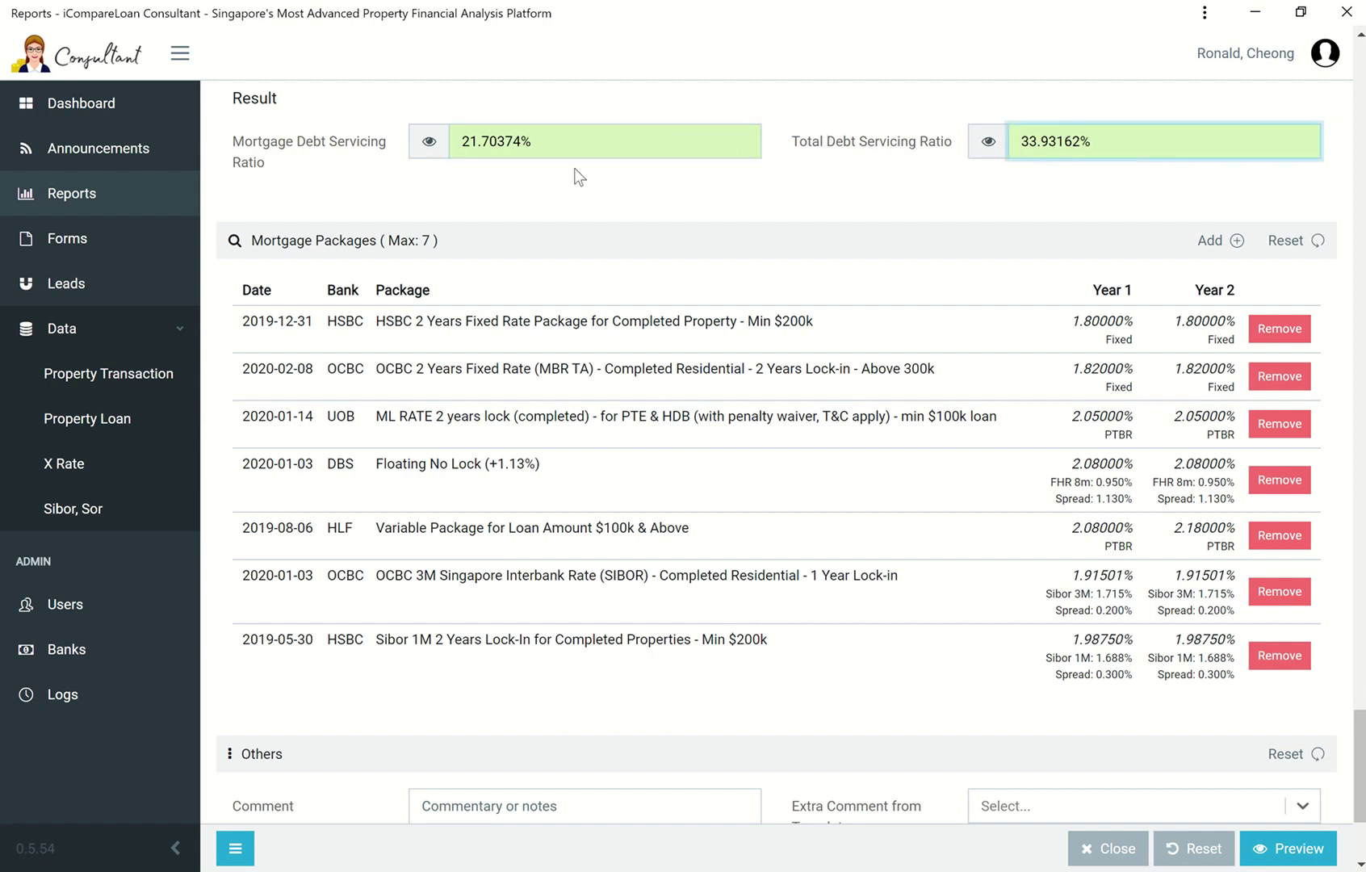
click(566, 144)
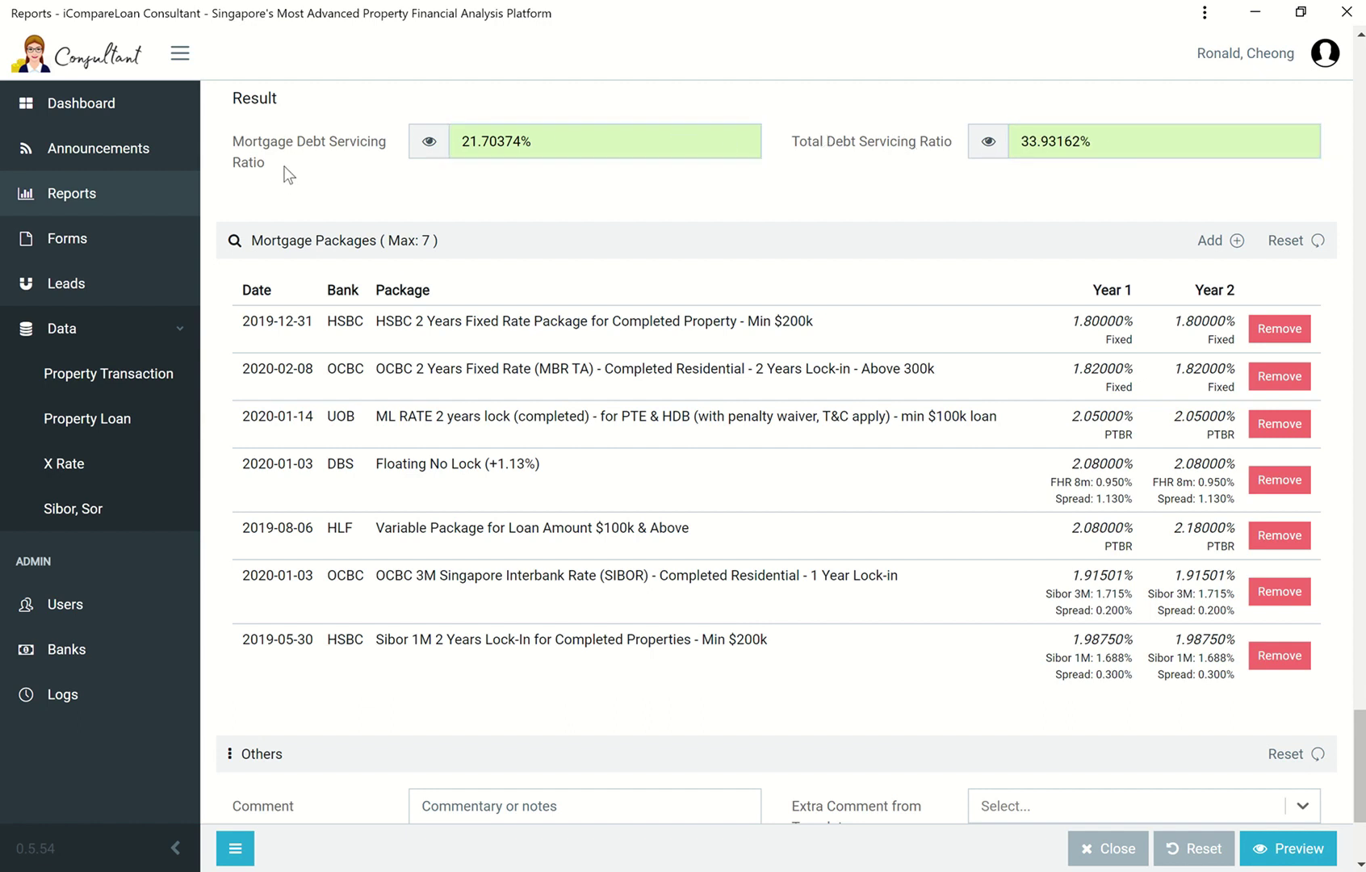
triple_click(254, 161)
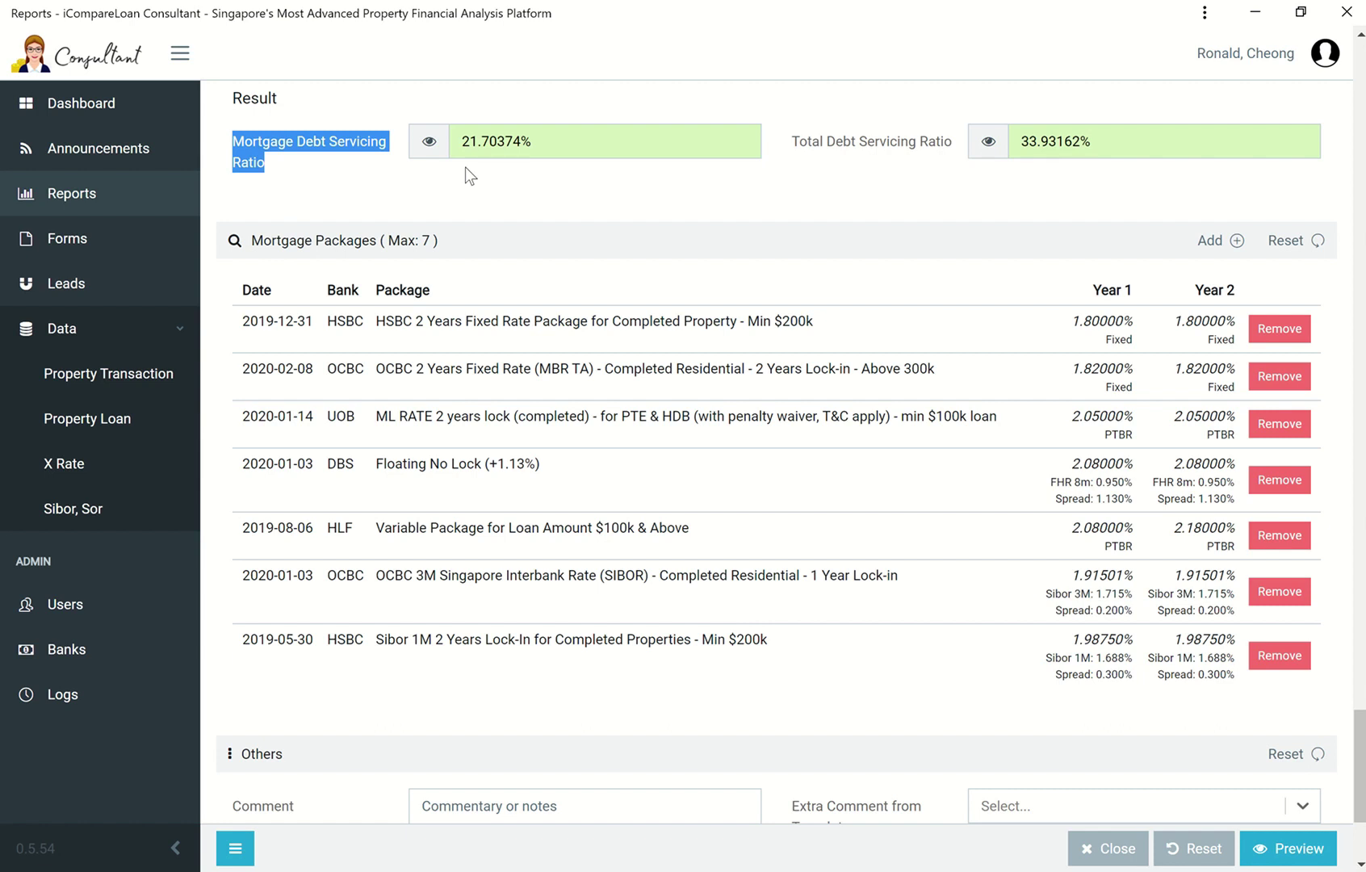
drag(574, 147, 458, 147)
click(809, 147)
drag(794, 140, 943, 143)
click(1144, 148)
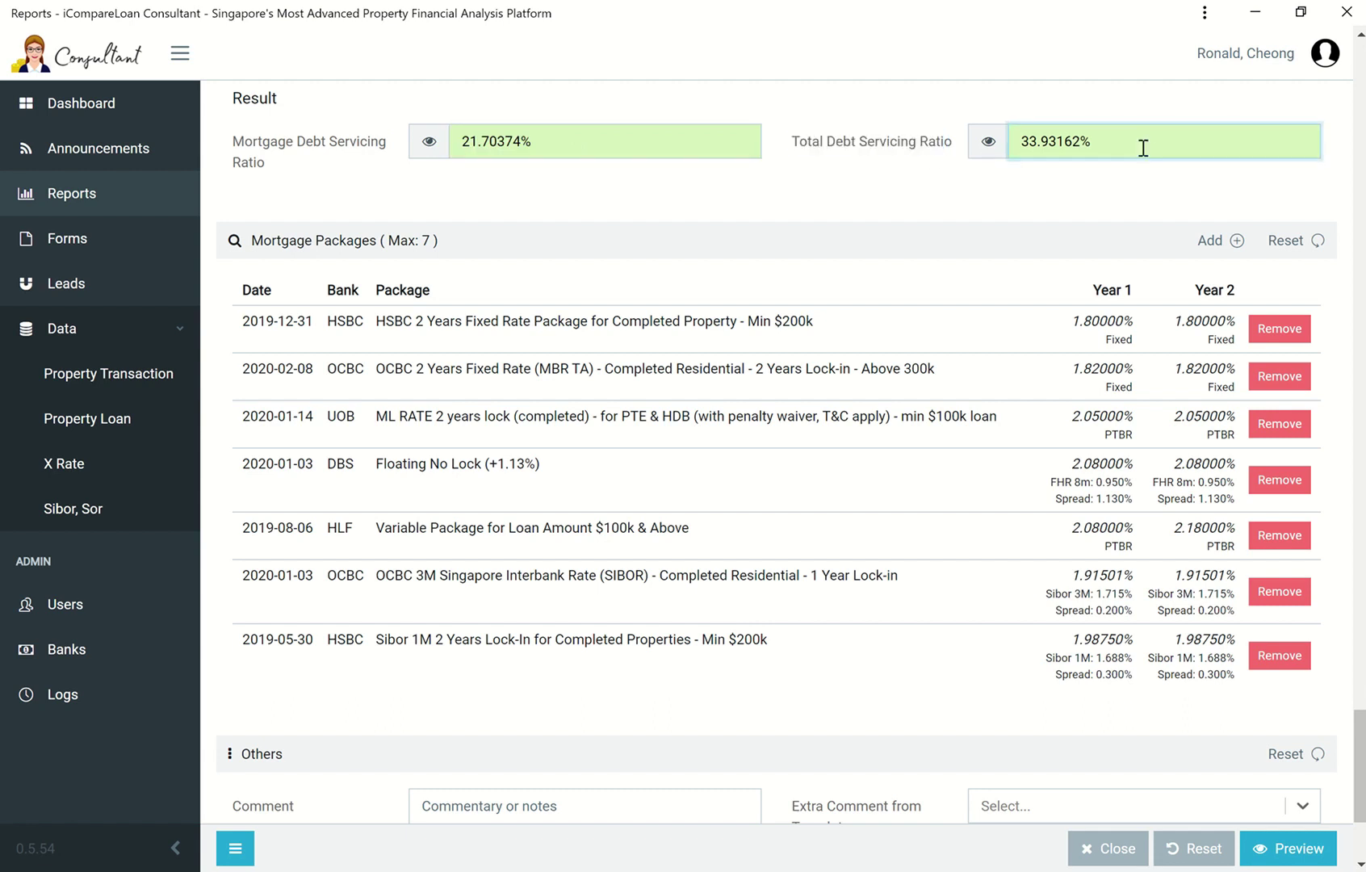
Step: Review the Other Debt Servicing entries, including car loan and credit cards, against the mortgage and total debt servicing ratios
scroll(1112, 169, up, 2)
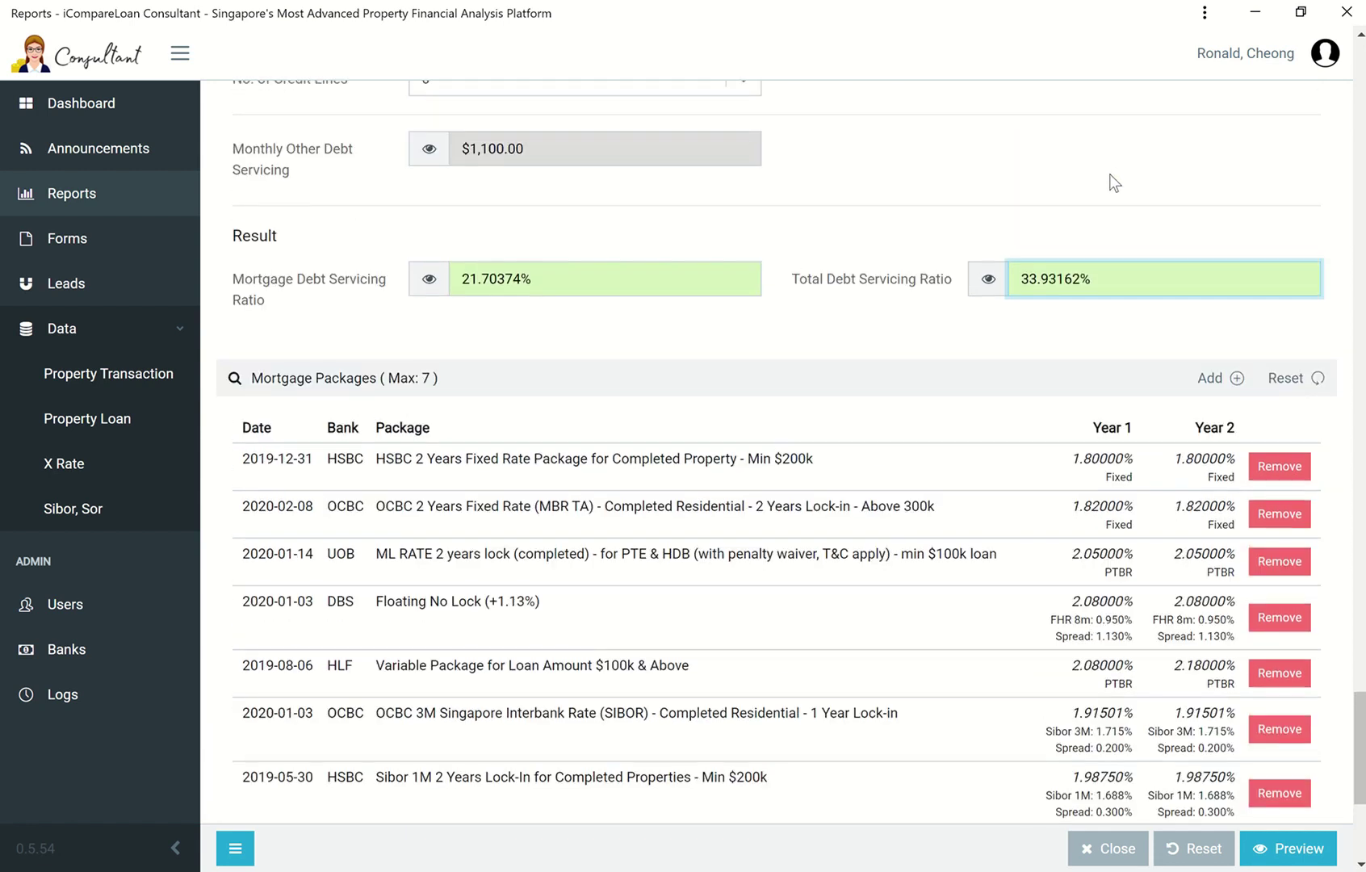
scroll(1090, 184, up, 1)
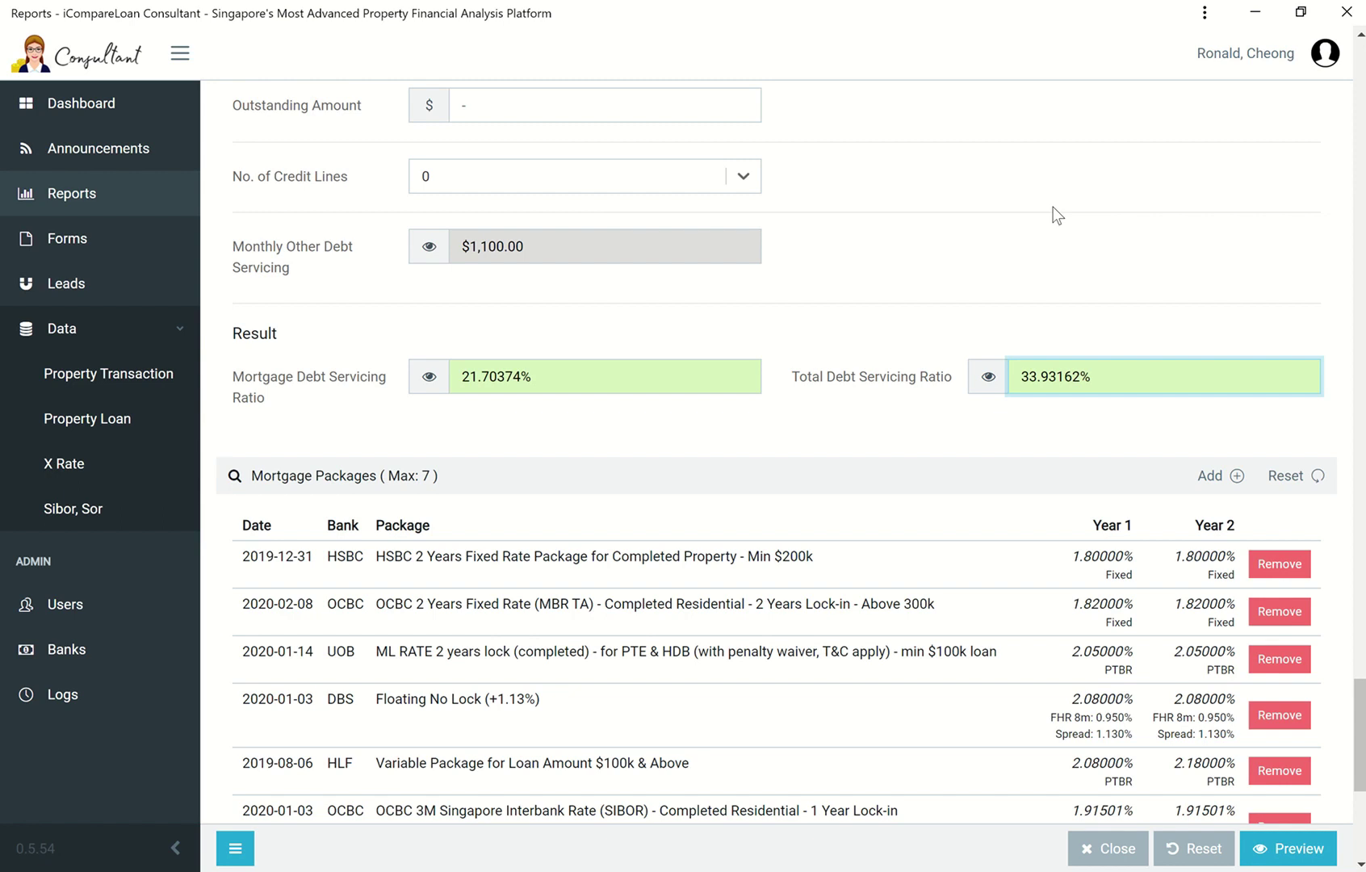
scroll(1053, 209, up, 5)
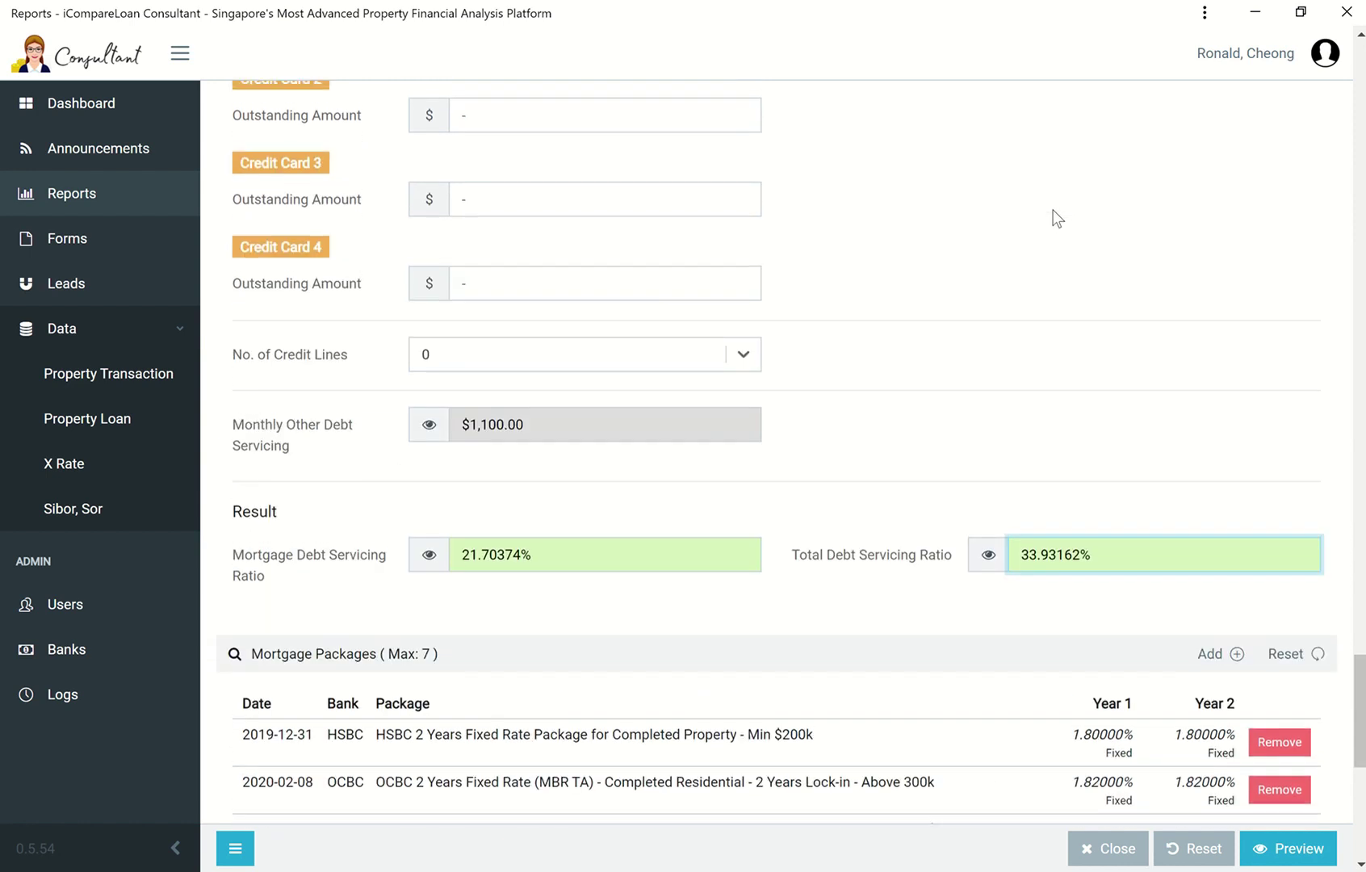
scroll(1053, 218, up, 5)
scroll(1053, 219, down, 9)
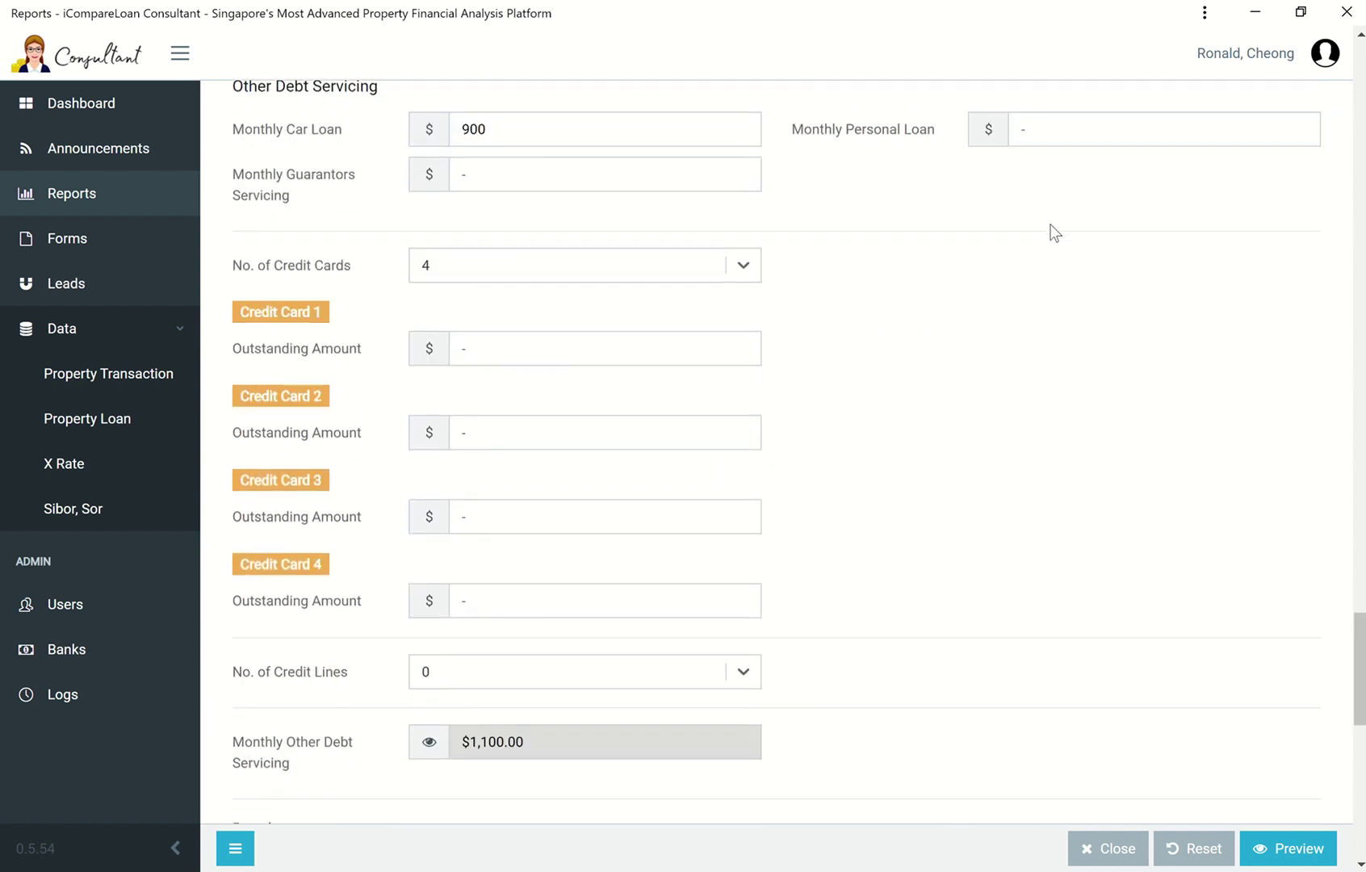
scroll(1054, 258, down, 1)
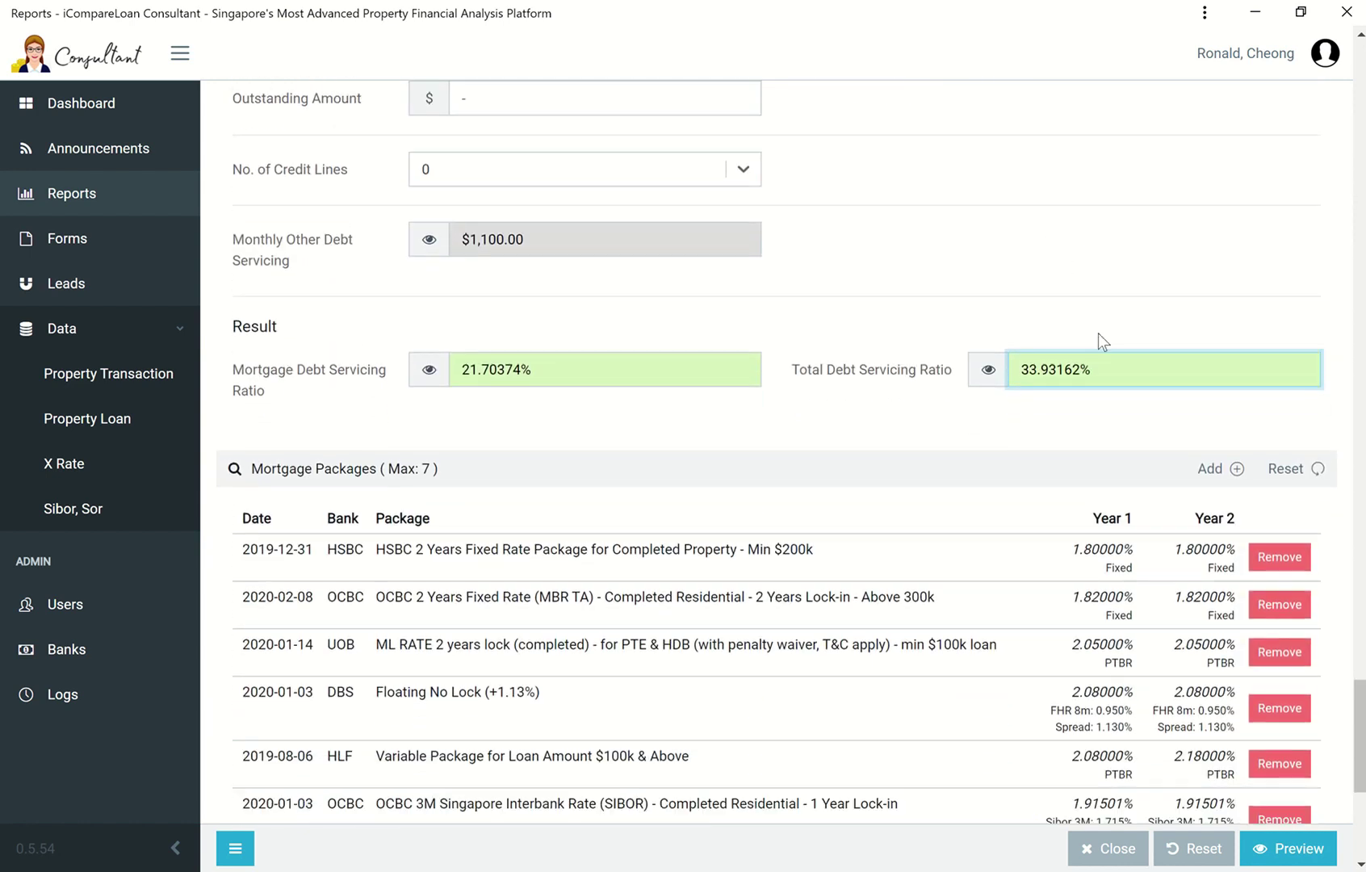
click(760, 375)
click(1108, 369)
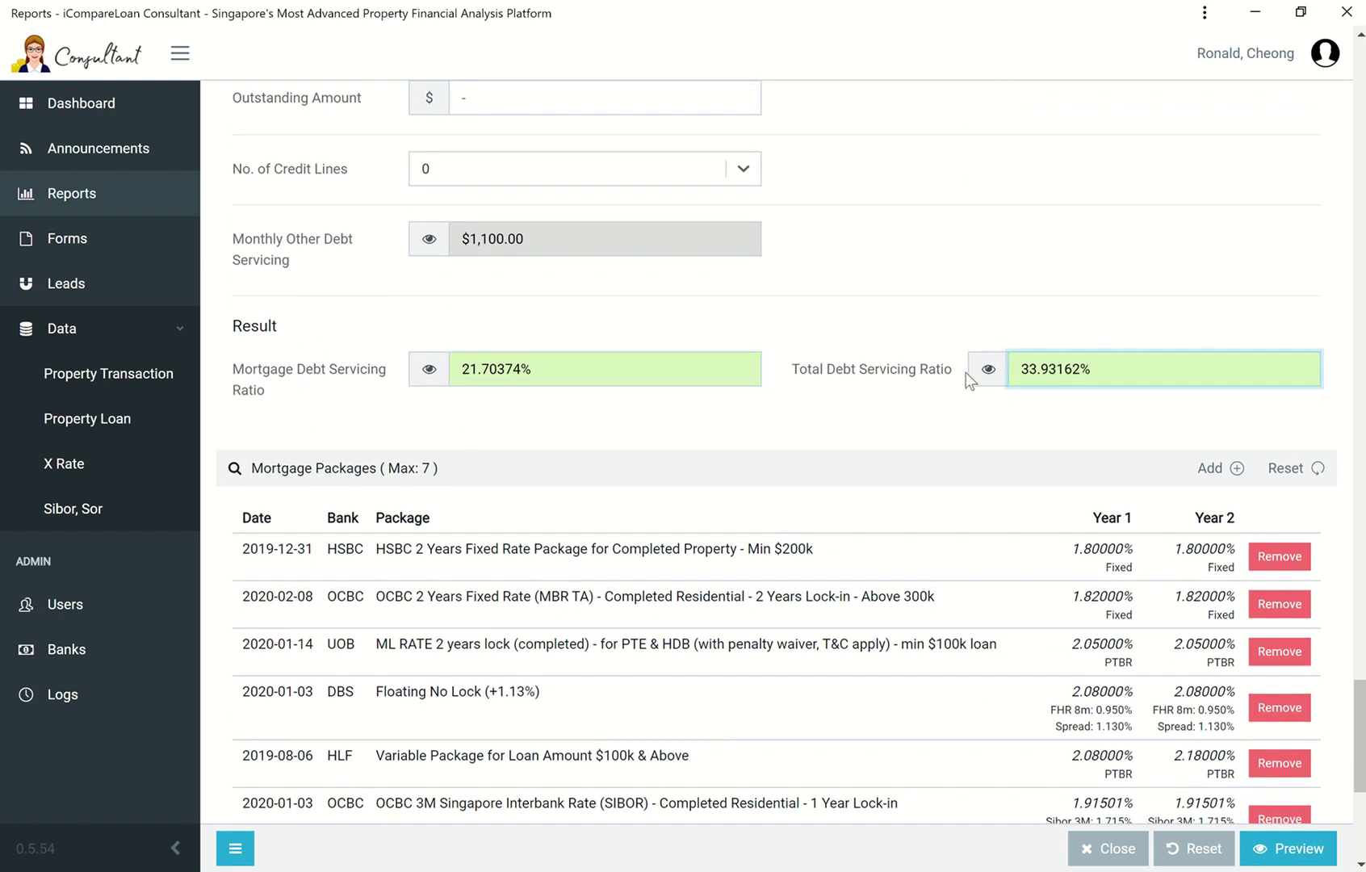
click(724, 369)
click(1099, 368)
click(707, 371)
click(1105, 369)
click(726, 369)
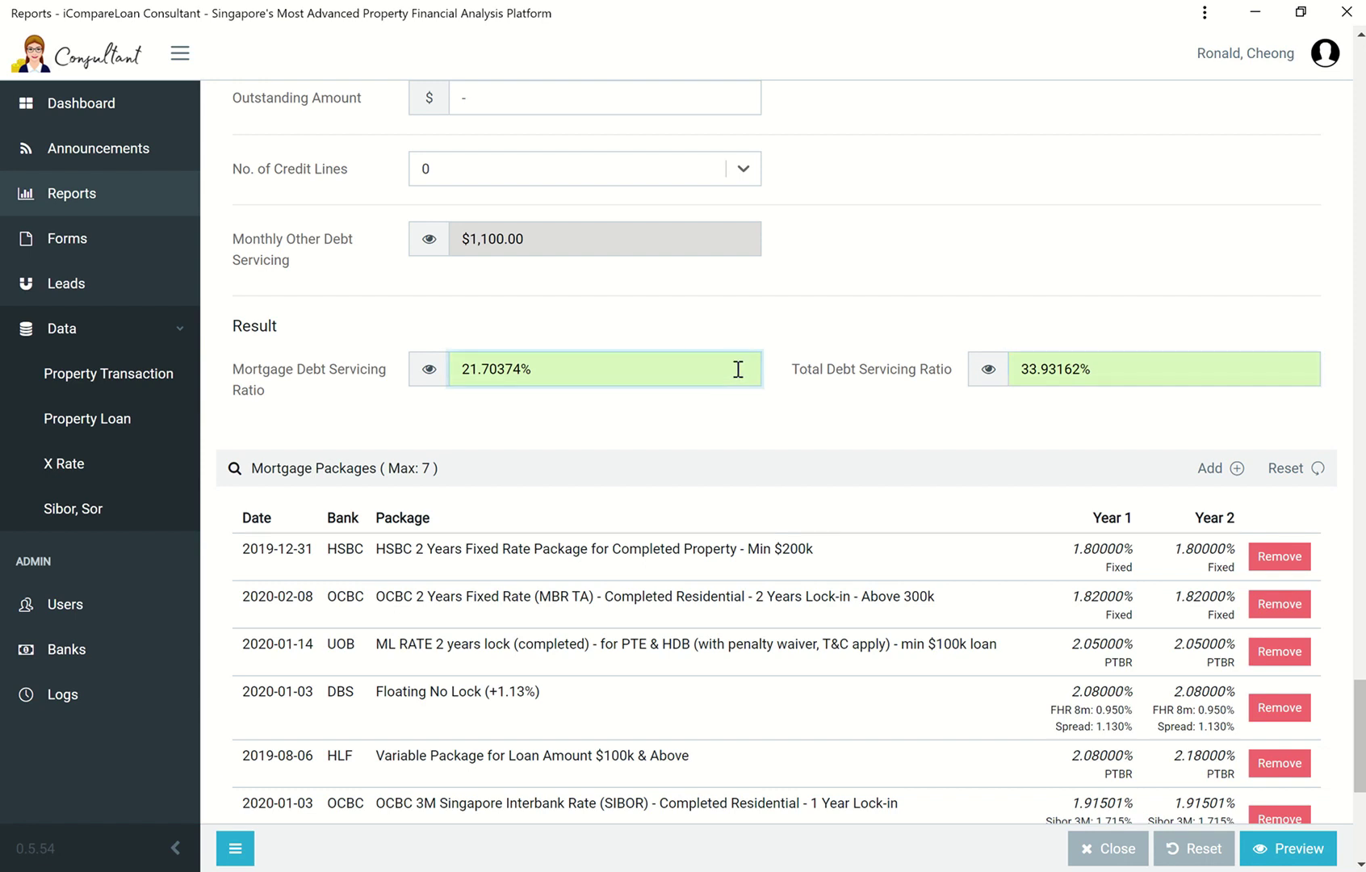
click(1114, 378)
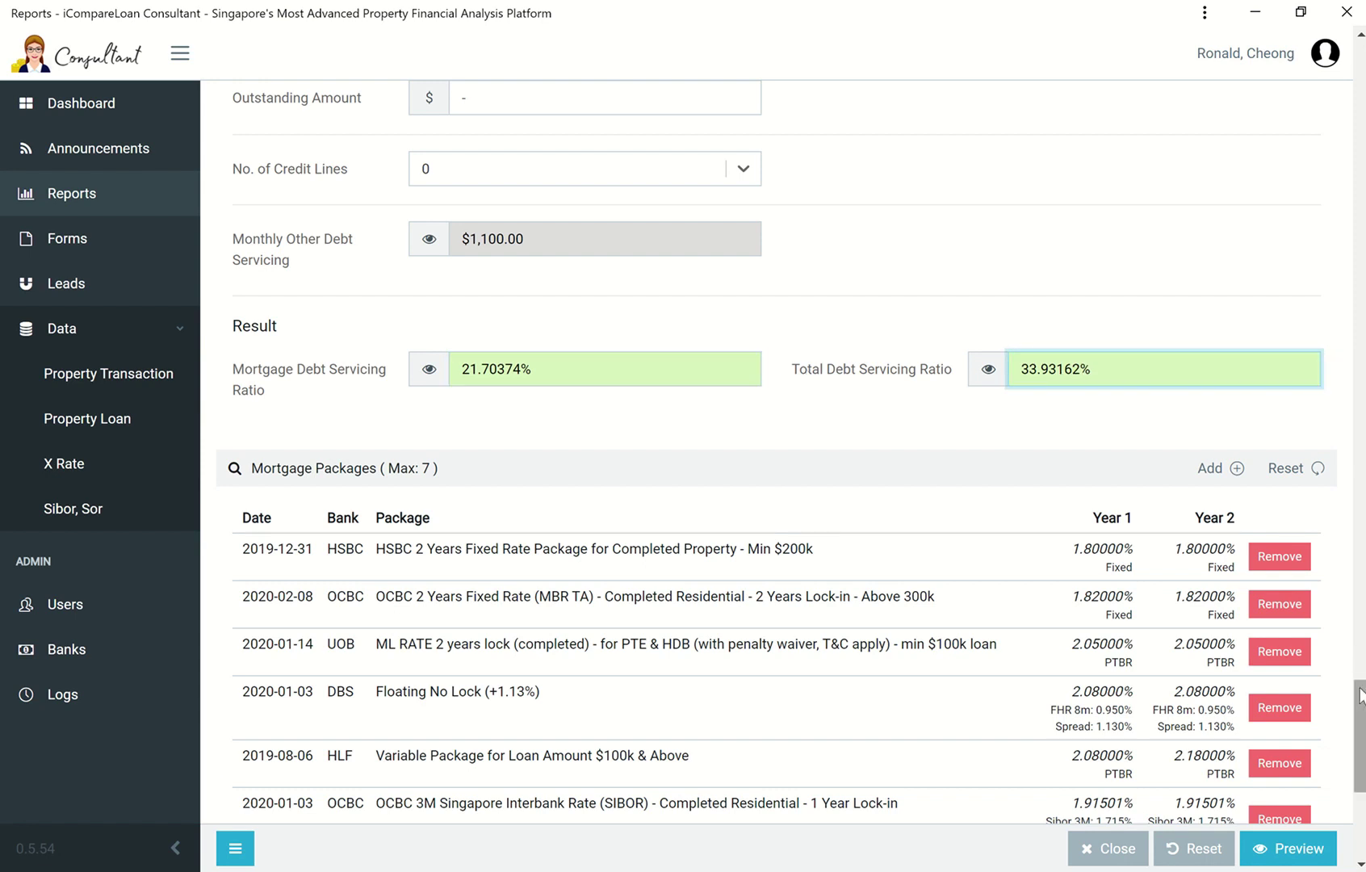
Step: Remove all seven preselected packages from the Mortgage Packages list
scroll(1359, 727, down, 2)
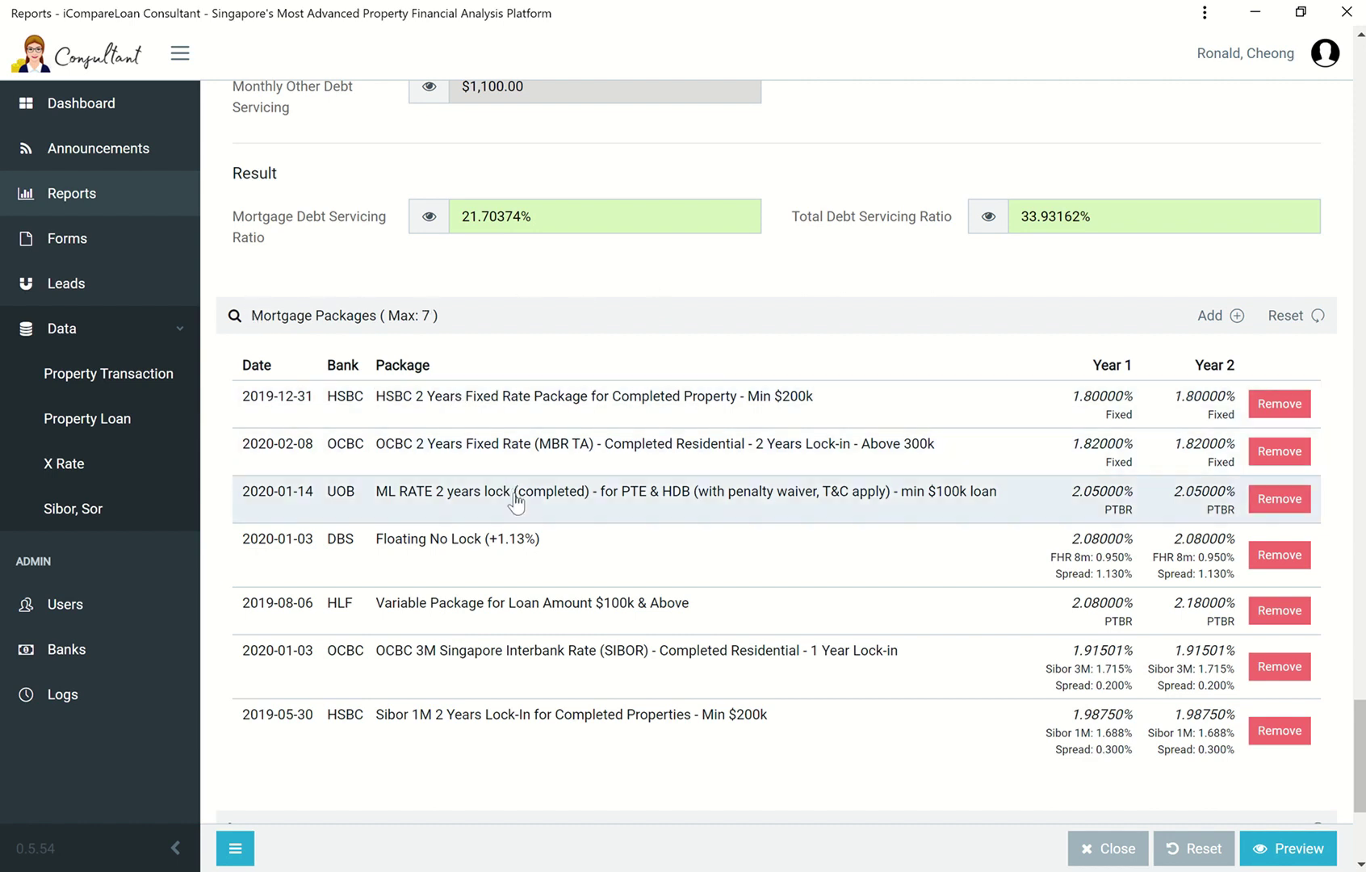
scroll(579, 776, up, 1)
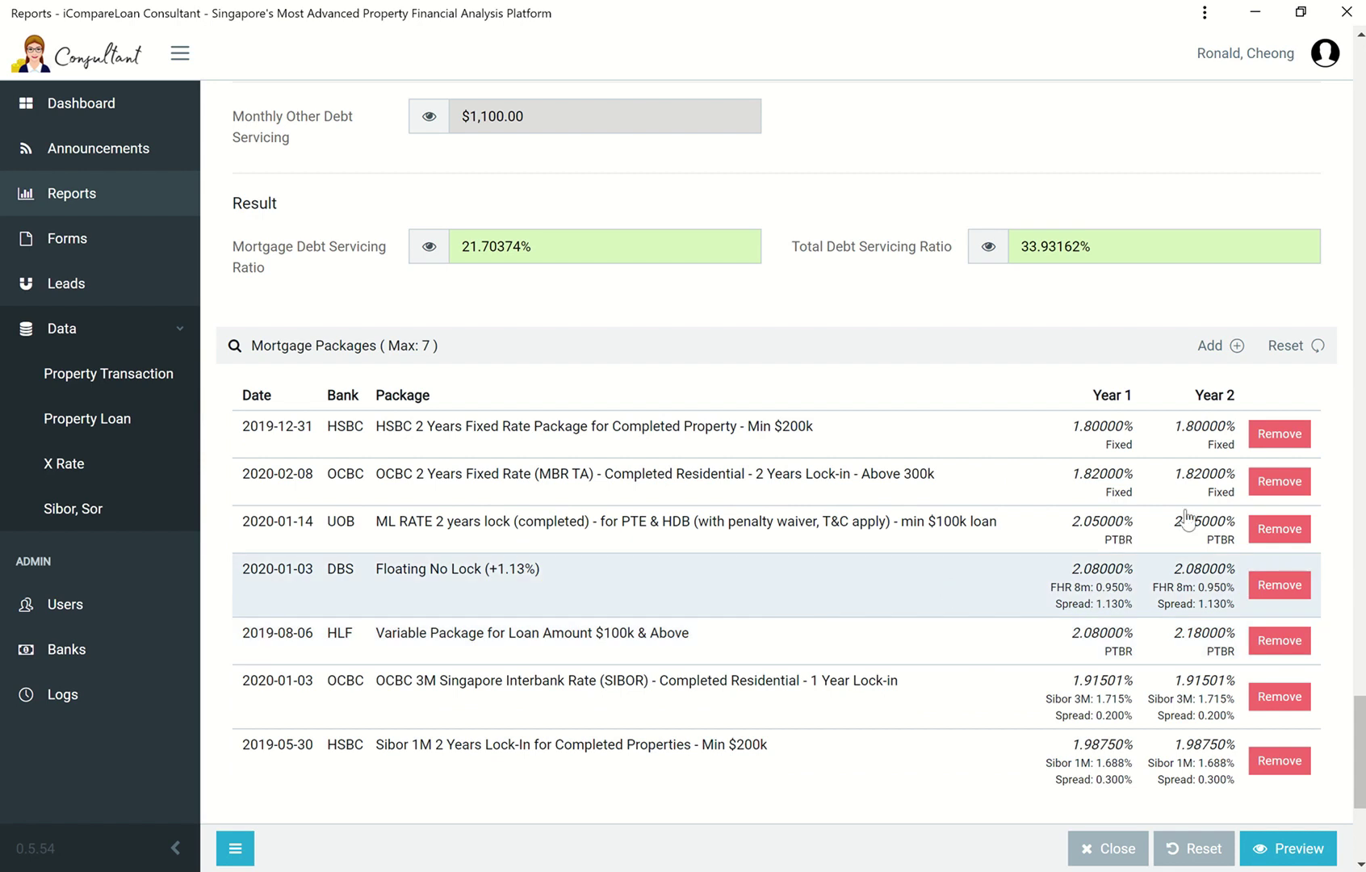
click(1271, 444)
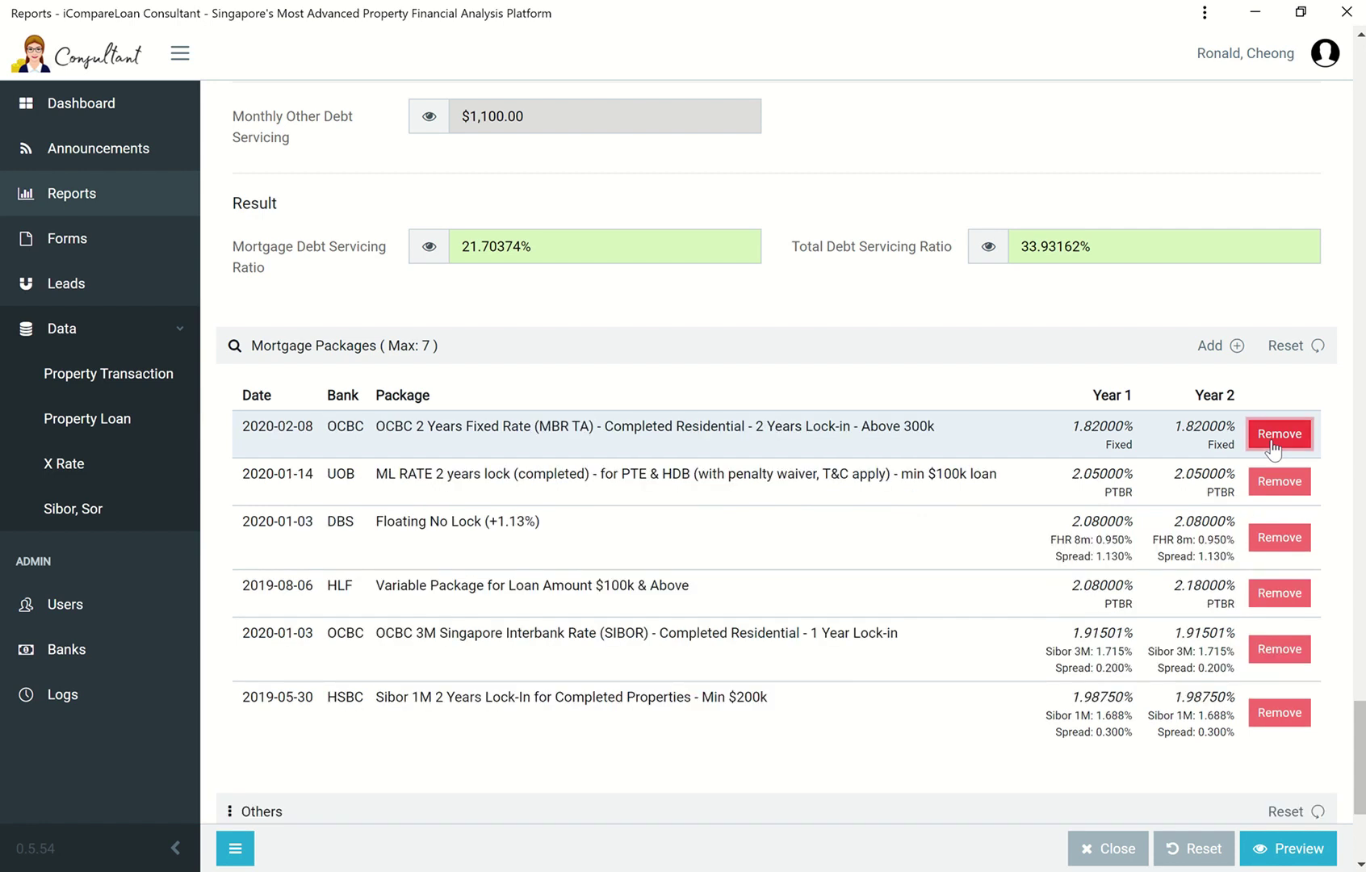
click(1273, 448)
click(1274, 449)
click(1273, 448)
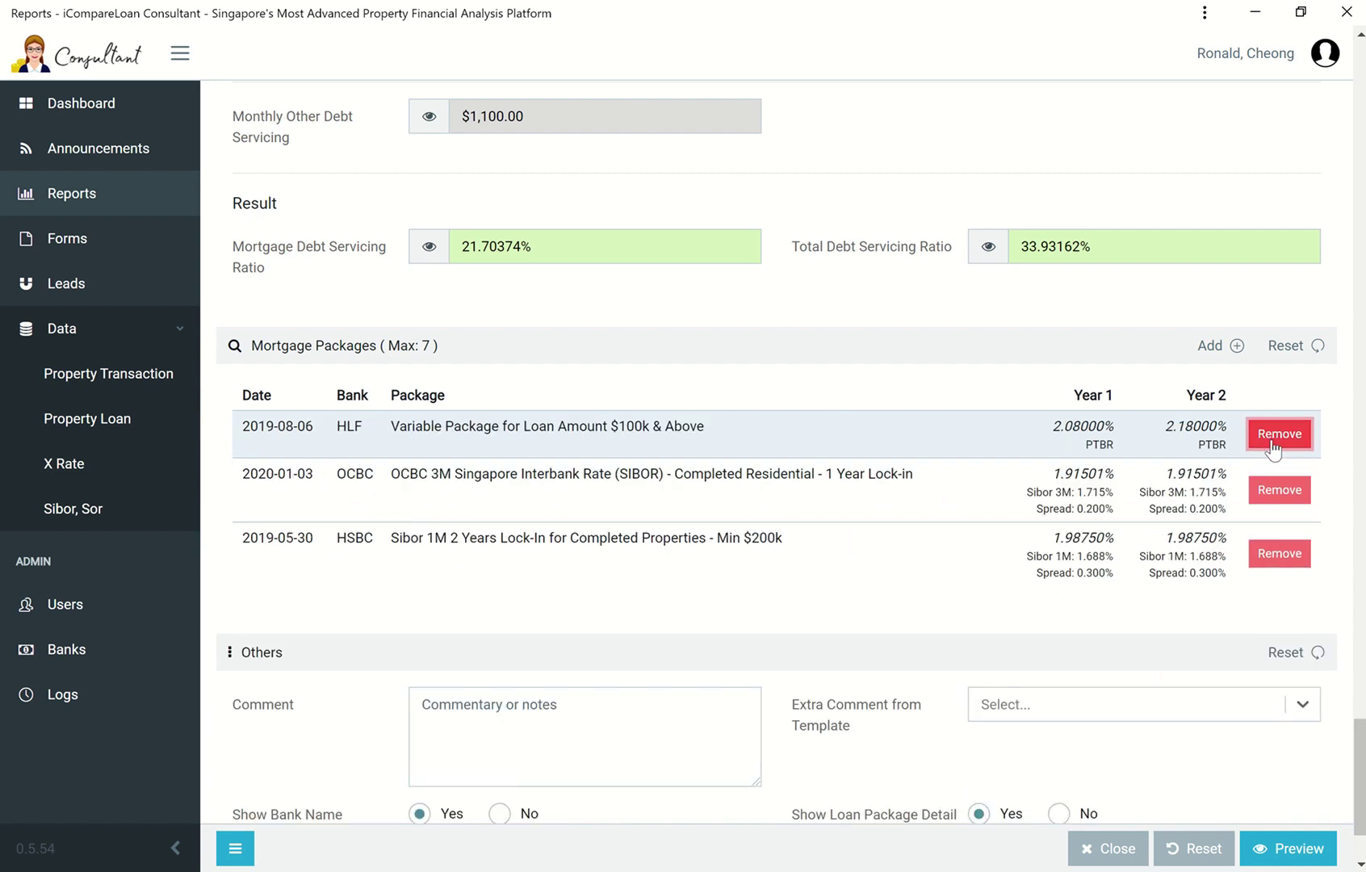
click(1273, 448)
click(1273, 448)
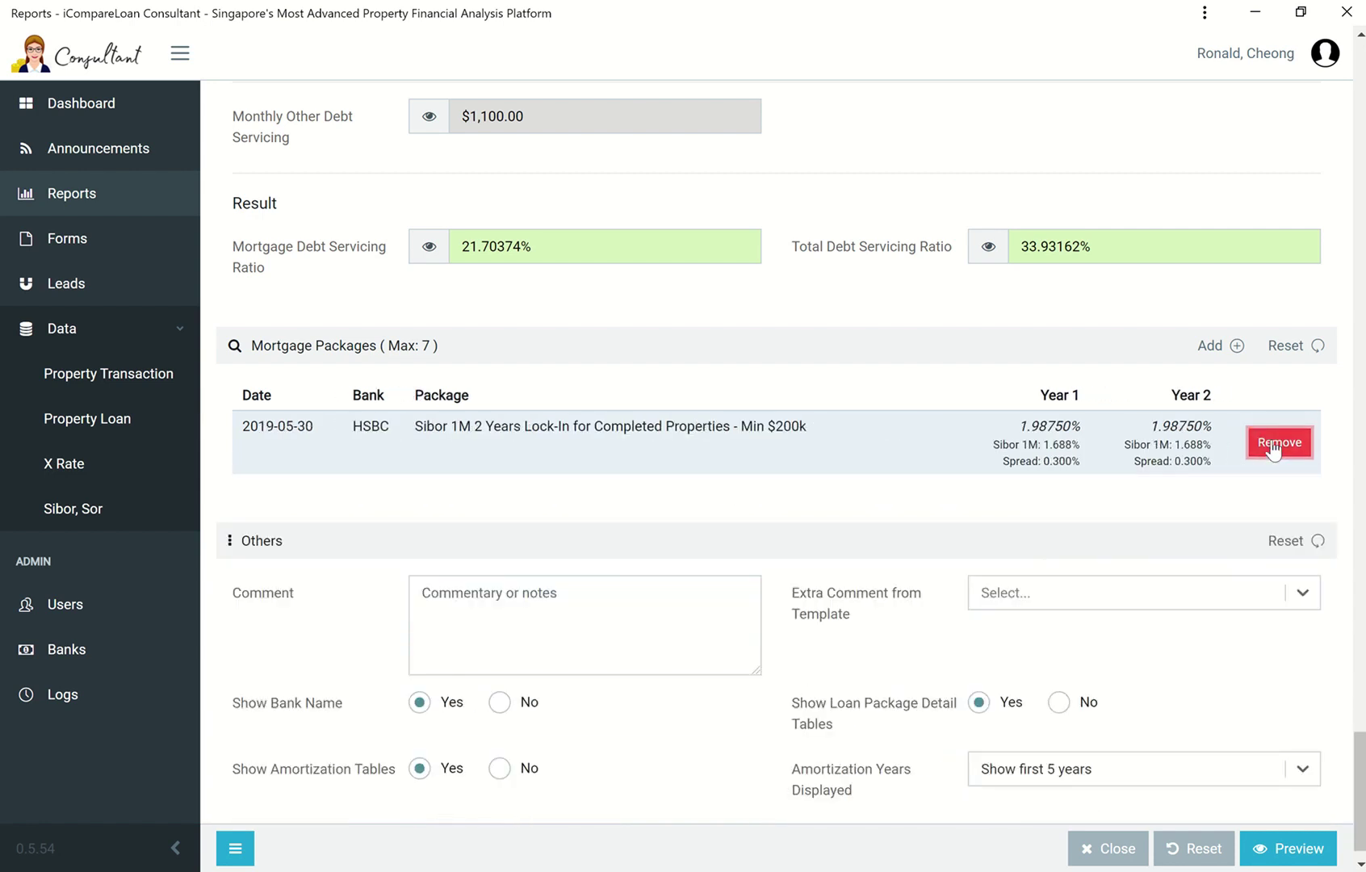
click(1274, 448)
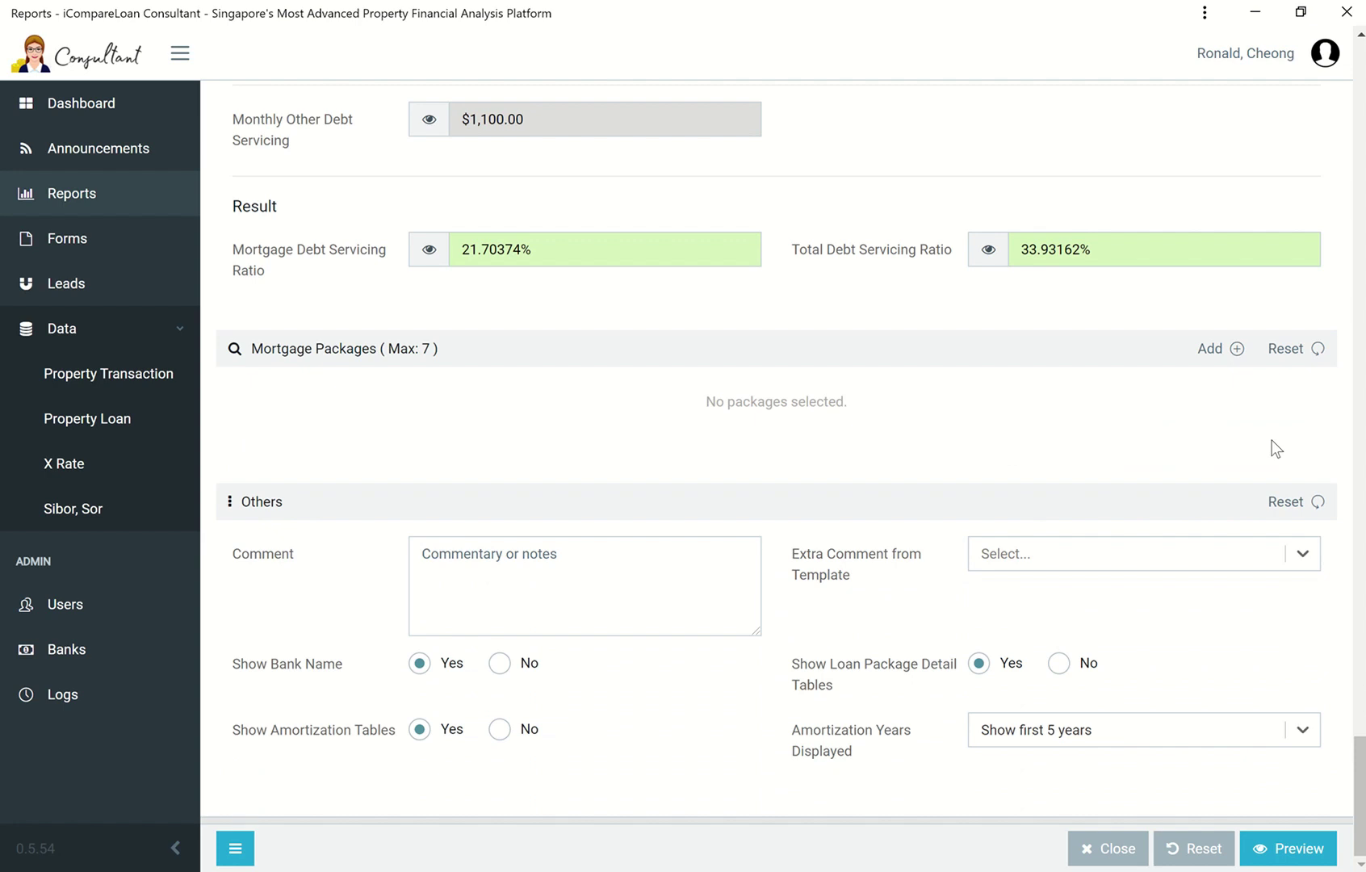
Step: Start adding mortgage packages and narrow the search's package types to Fixed Rate only
click(1238, 358)
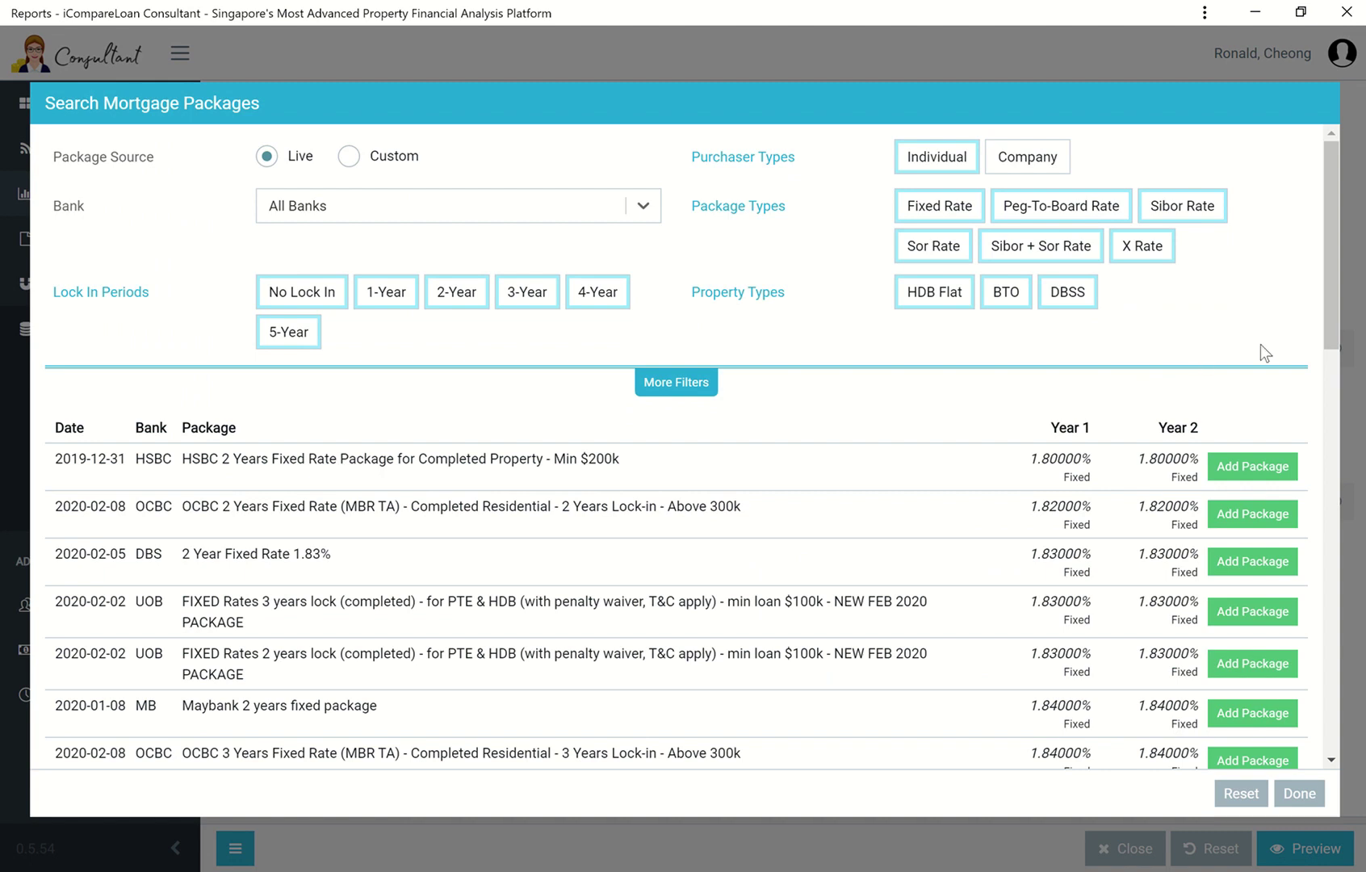
drag(1326, 300, 1287, 161)
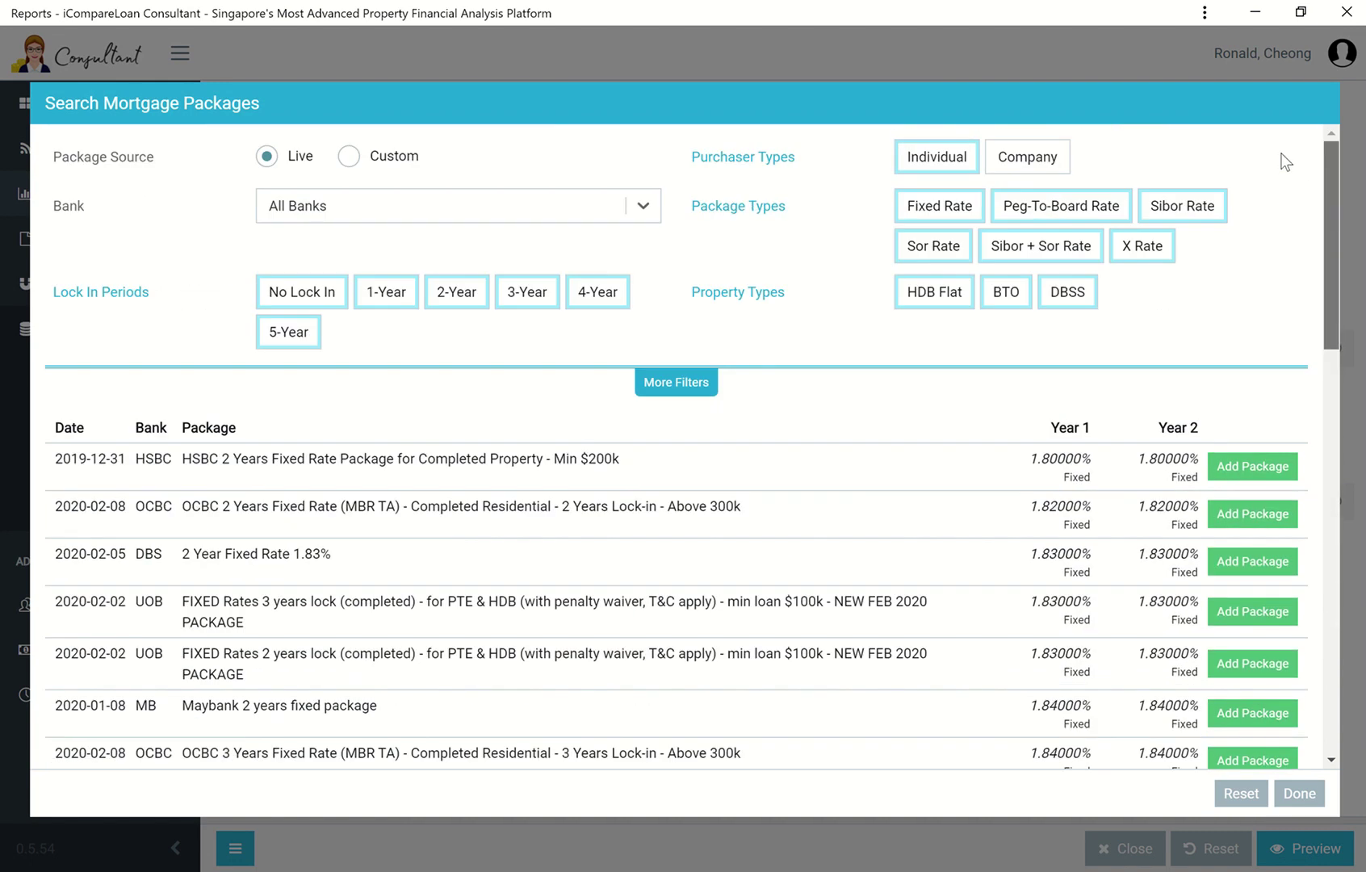
click(742, 213)
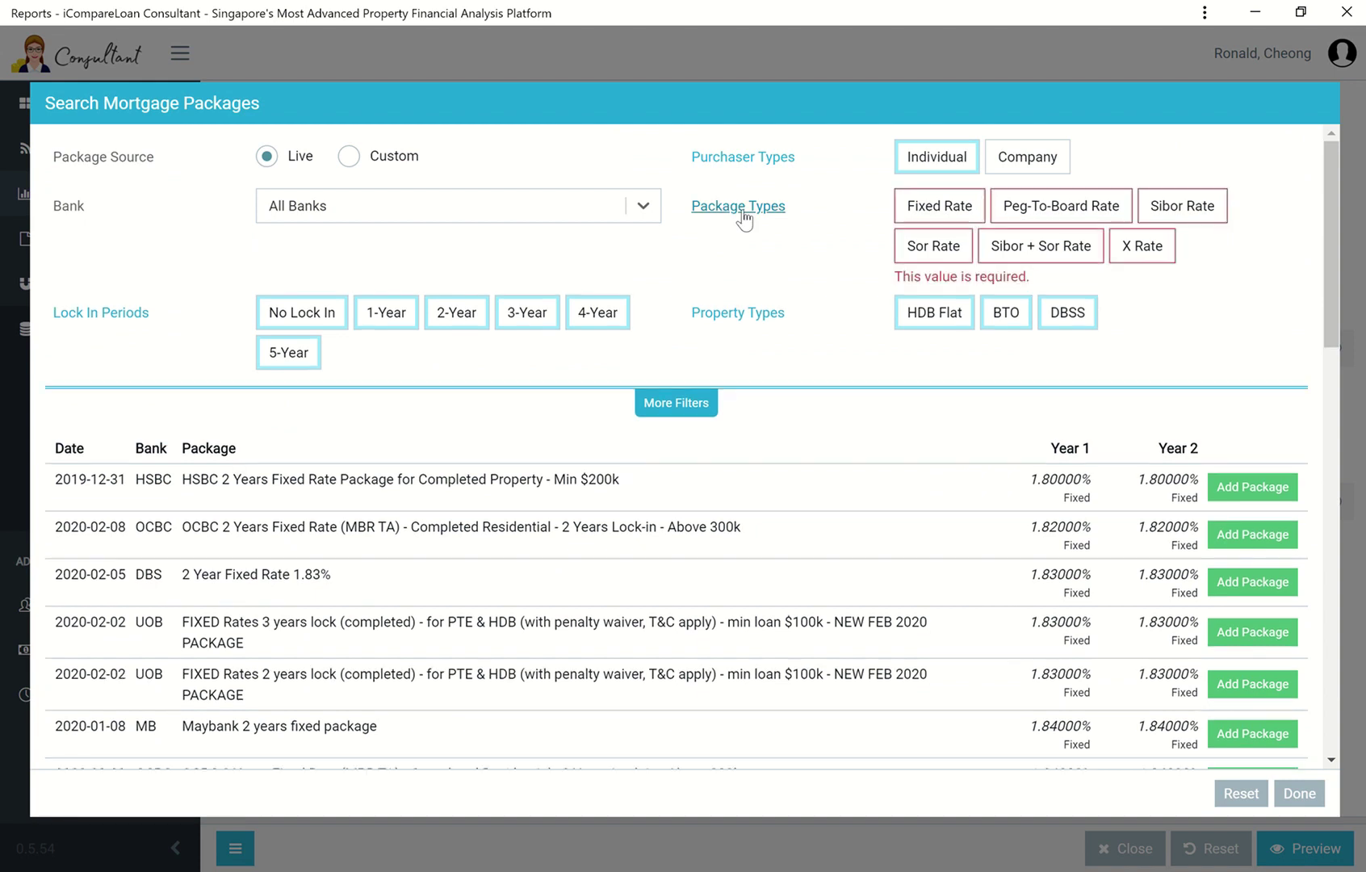
click(911, 214)
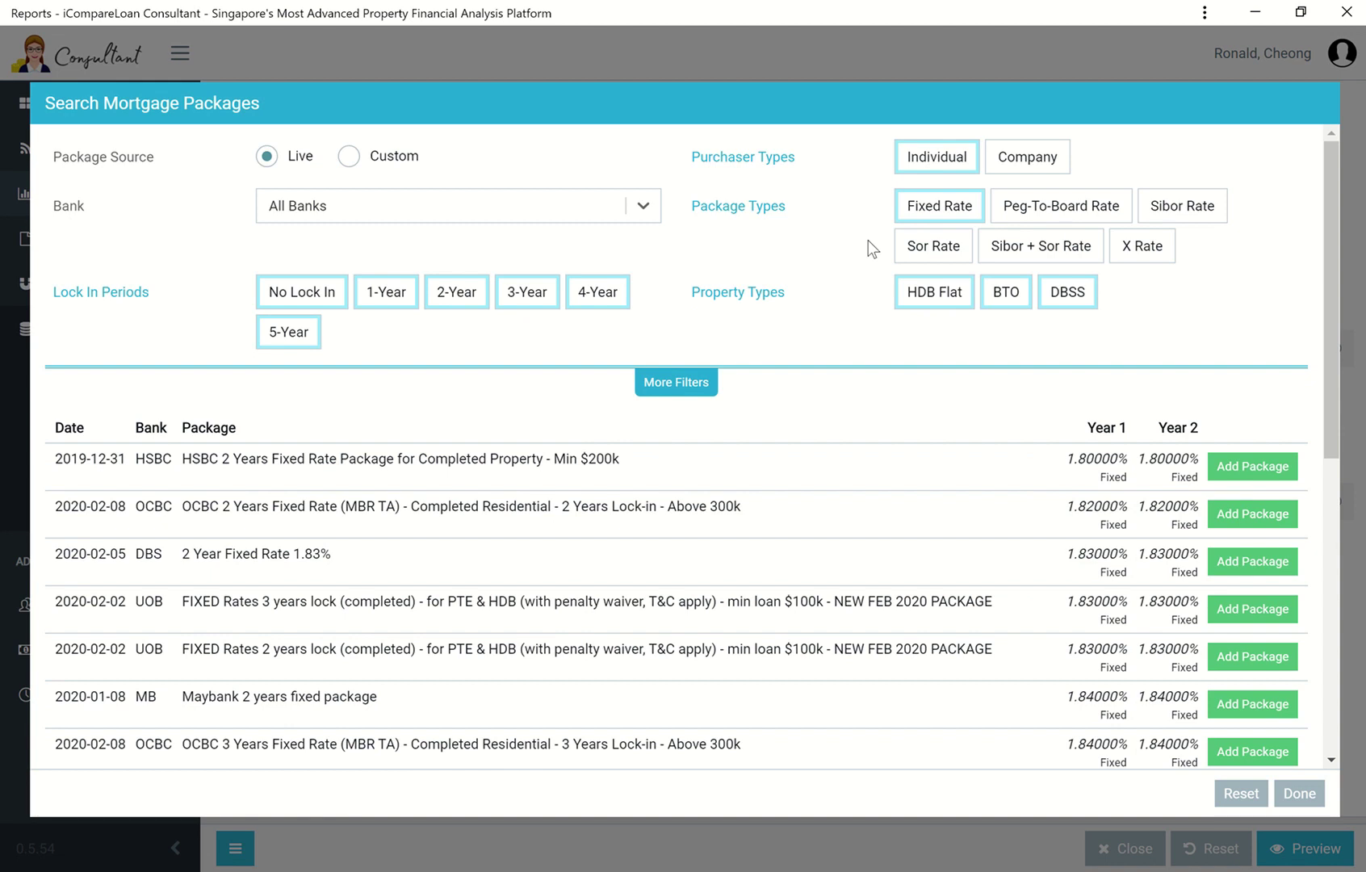
drag(1324, 266, 1302, 371)
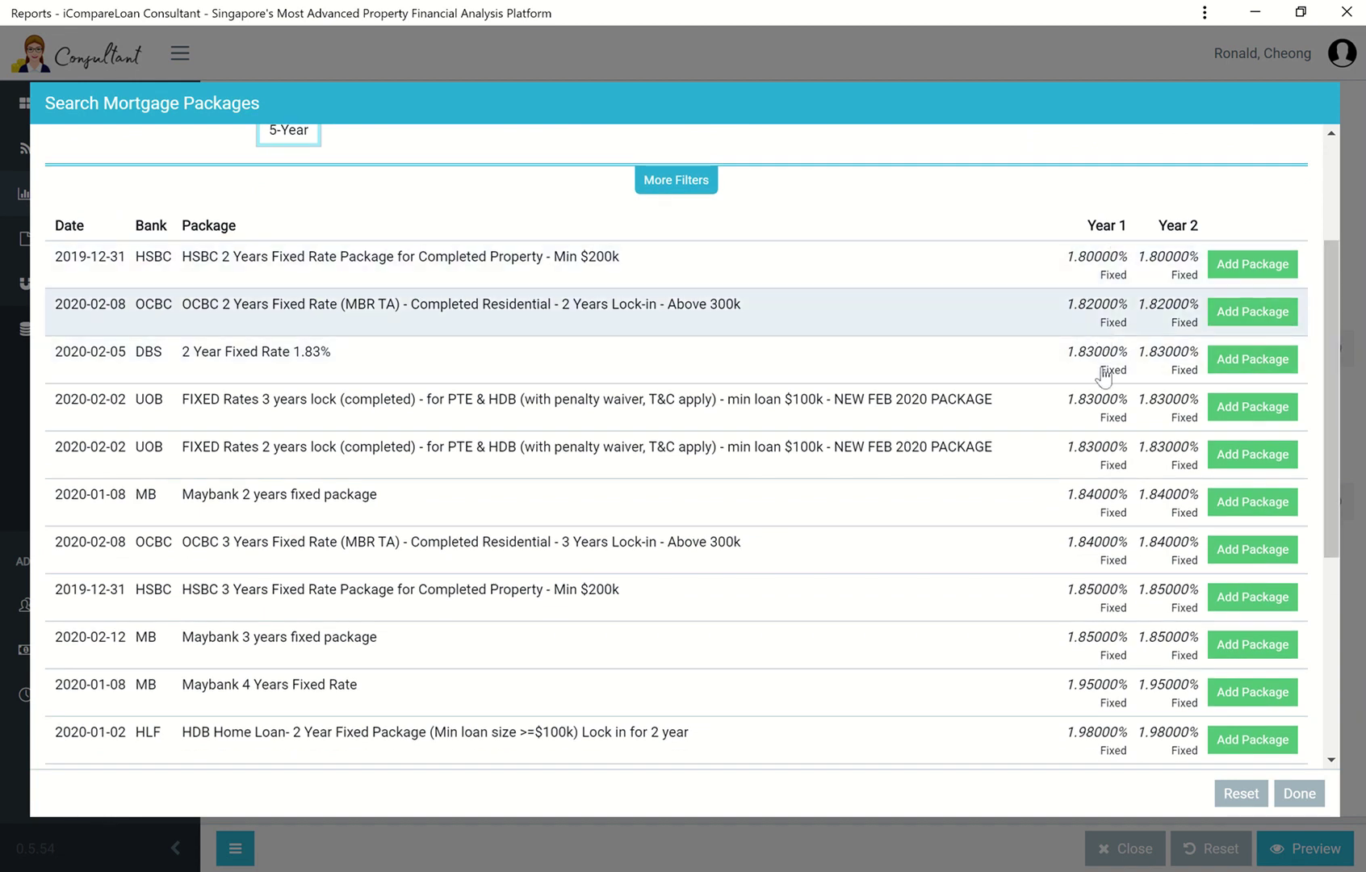